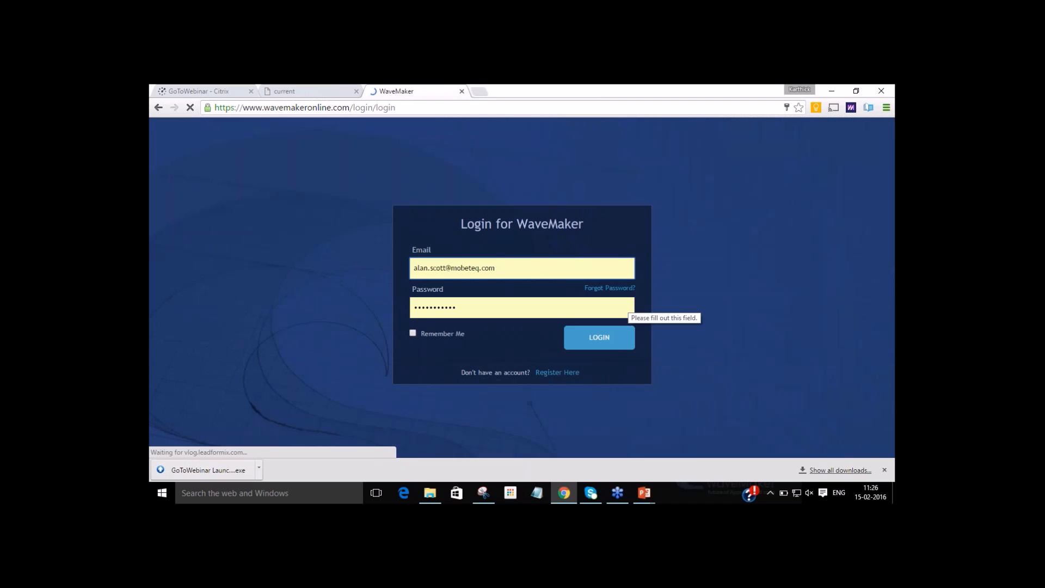
Log in to WaveMaker with the email and password already filled in.
click(600, 340)
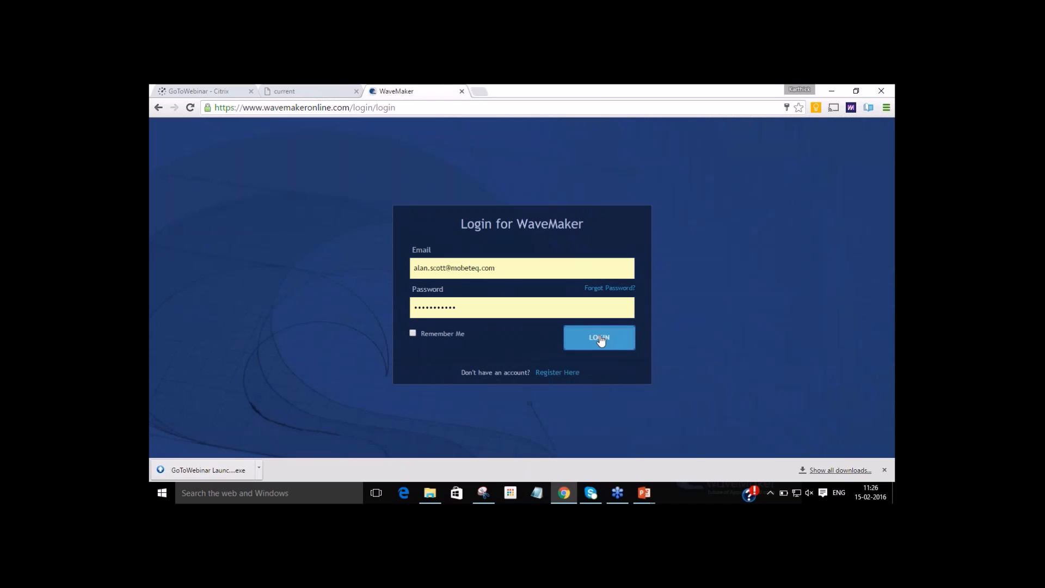
click(600, 339)
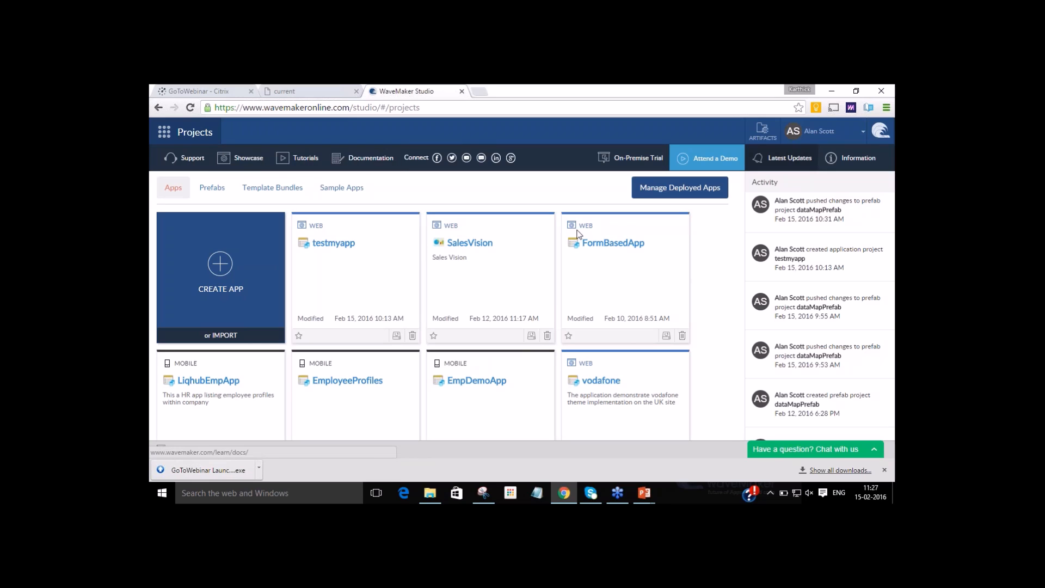
click(783, 449)
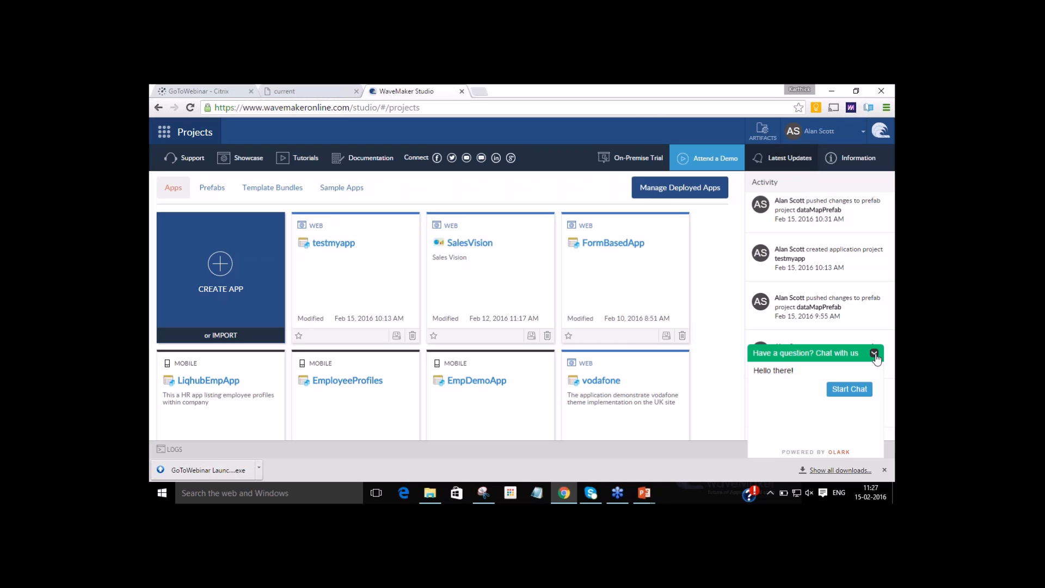
click(874, 353)
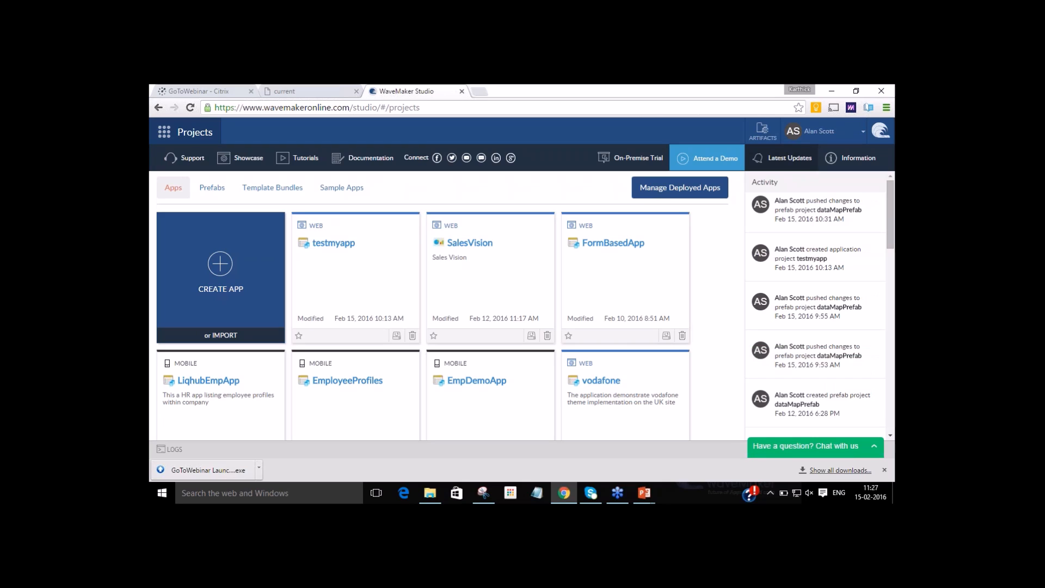
Start a new responsive web application and name it WebinarEmployeeProfile.
click(220, 272)
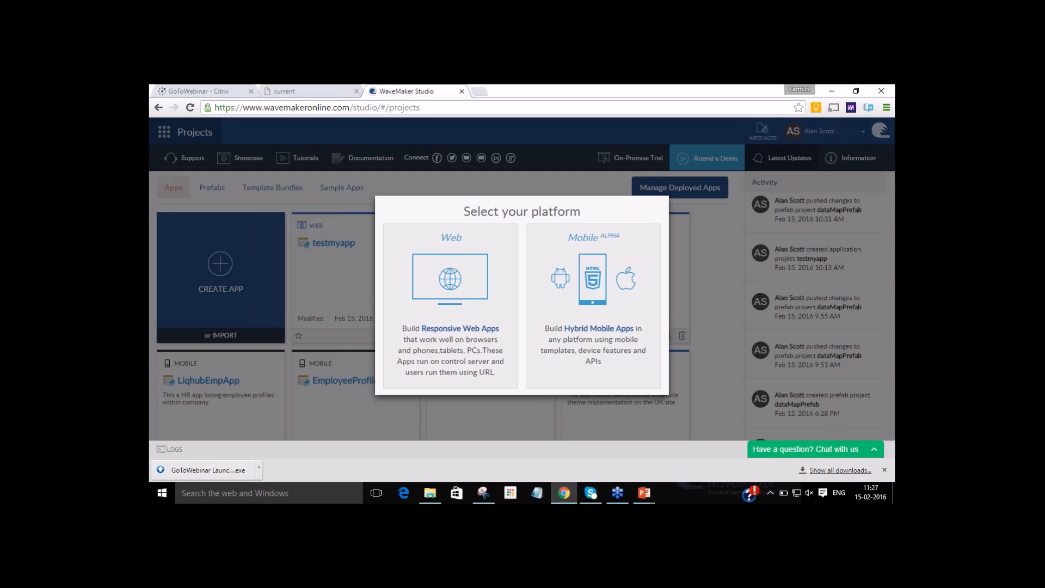
click(469, 296)
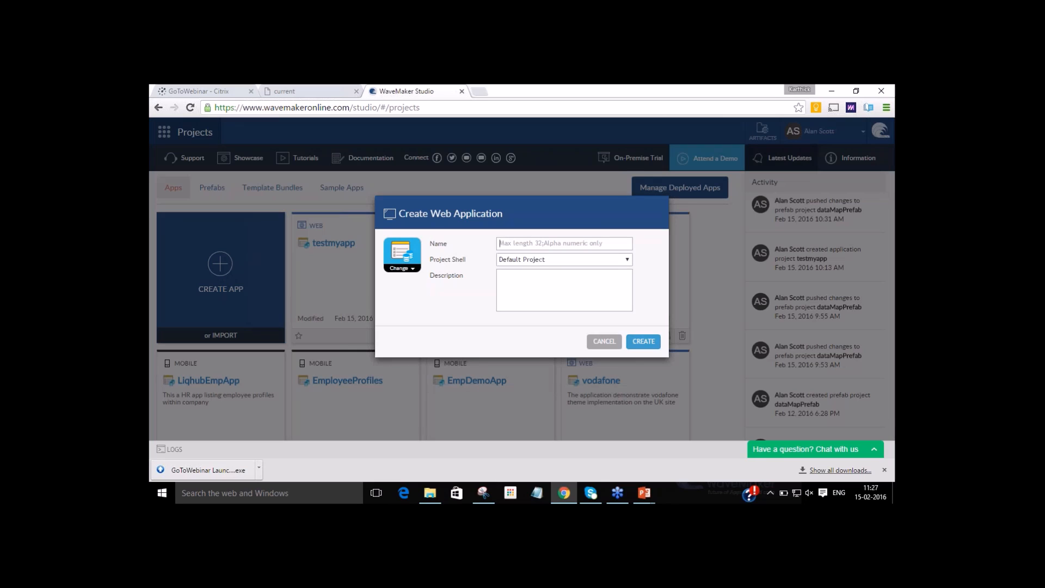
text(WebinarDemo)
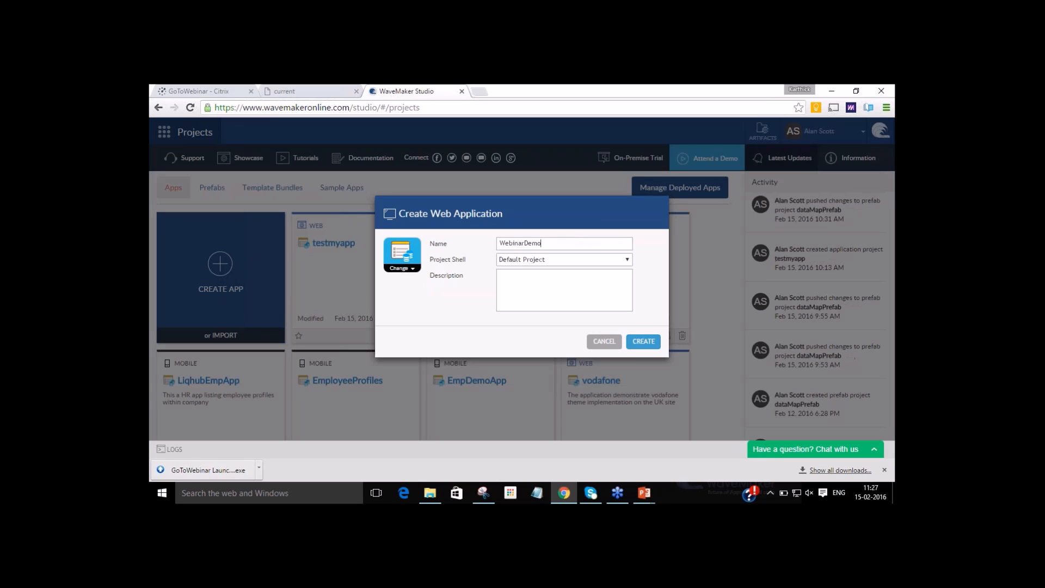
key(BackSpace)
key(BackSpace)
key(BackSpace)
key(BackSpace)
text(EmployeeProfile)
Enter the description "Create an Employee Profile application in just a few minutes" and create the app with the Default Project shell.
click(547, 287)
text(Create an Employee Profile application in jsu)
key(BackSpace)
key(BackSpace)
text(ust a few minutes)
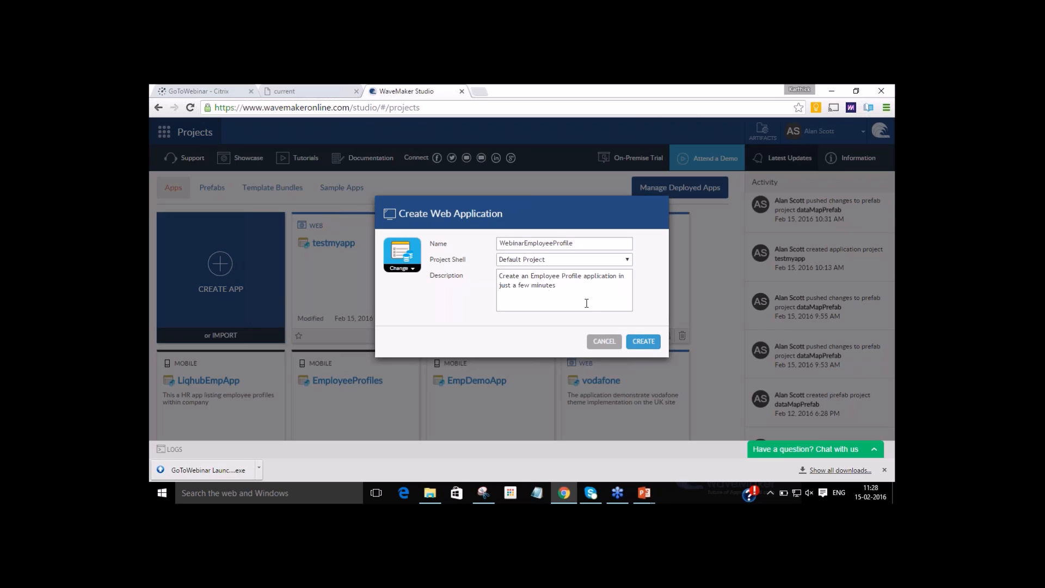
click(637, 341)
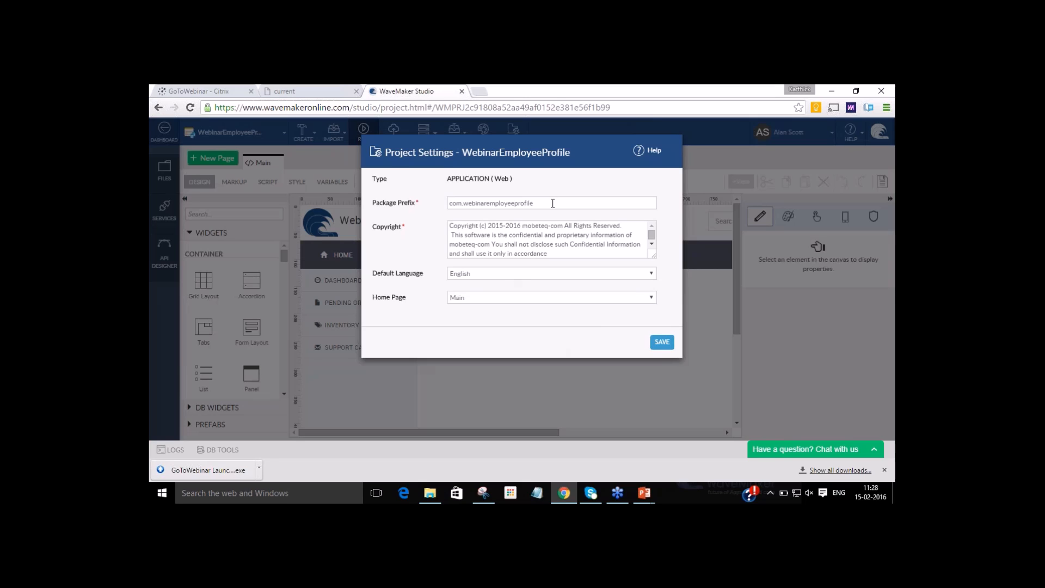
Review the package prefix and language options and save the project settings with English as default language and Main as home page.
click(553, 202)
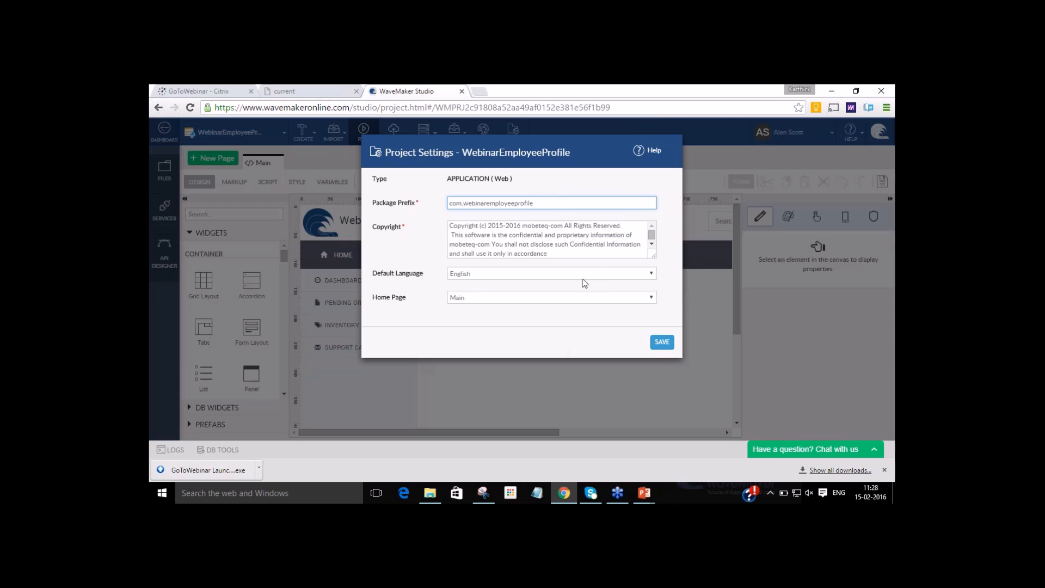
click(583, 277)
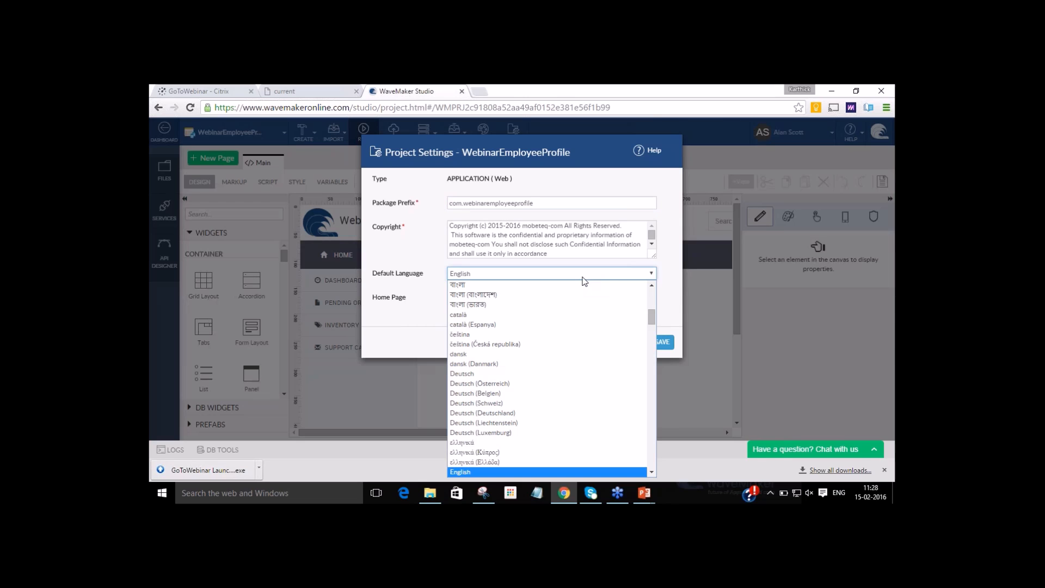
click(583, 278)
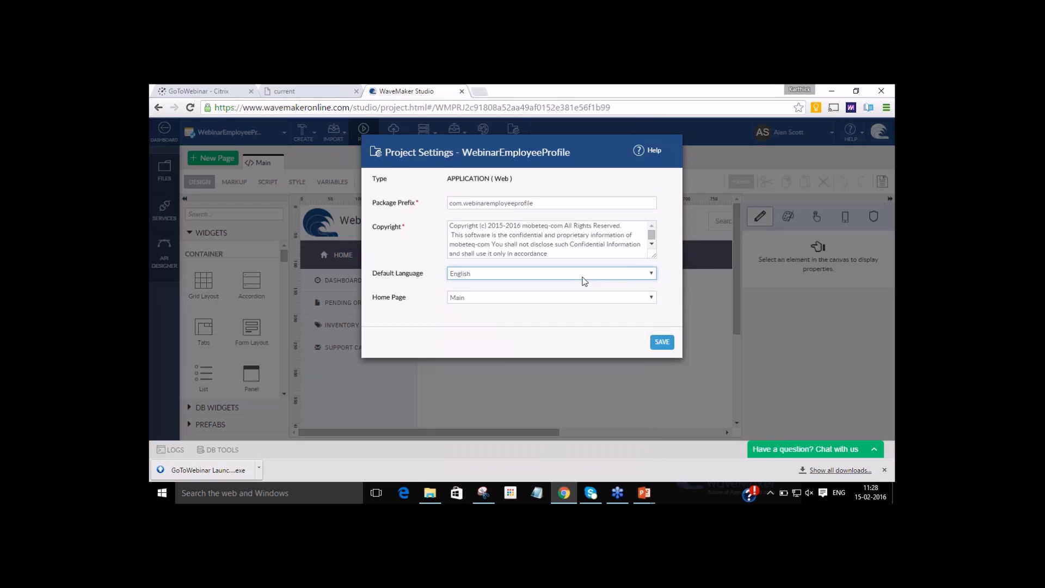
click(628, 300)
click(631, 303)
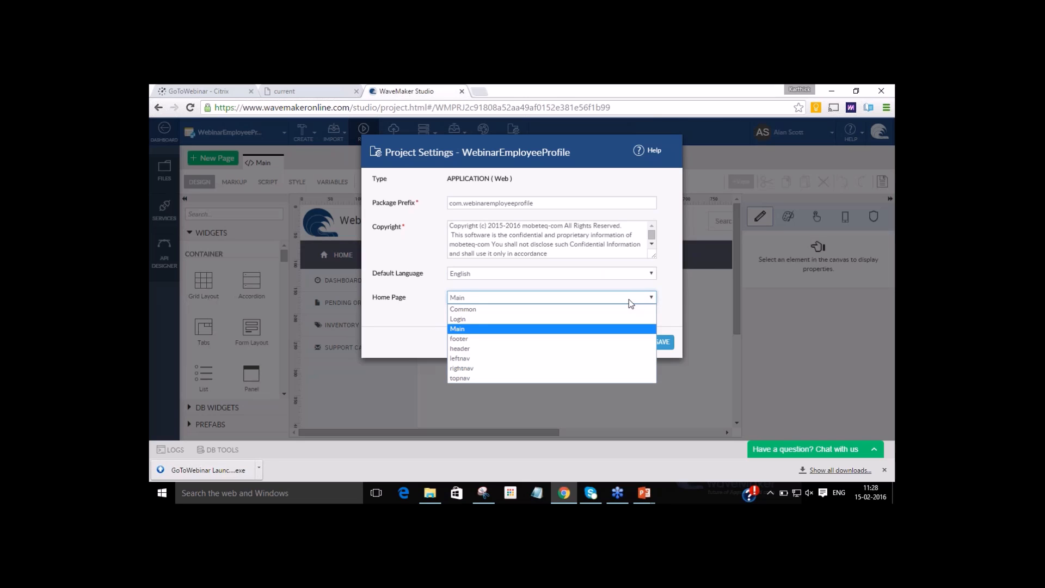
click(631, 303)
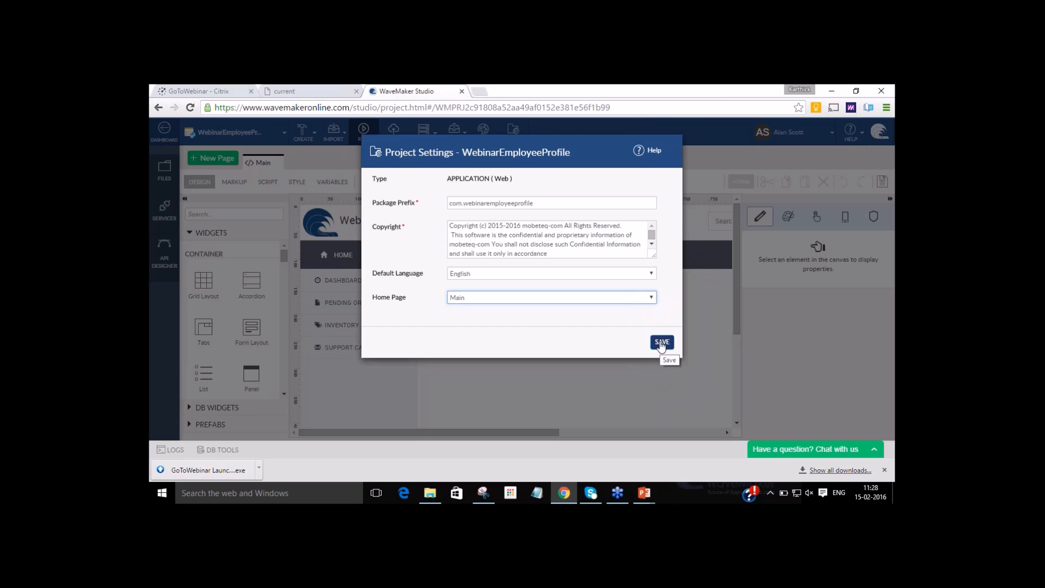
click(661, 343)
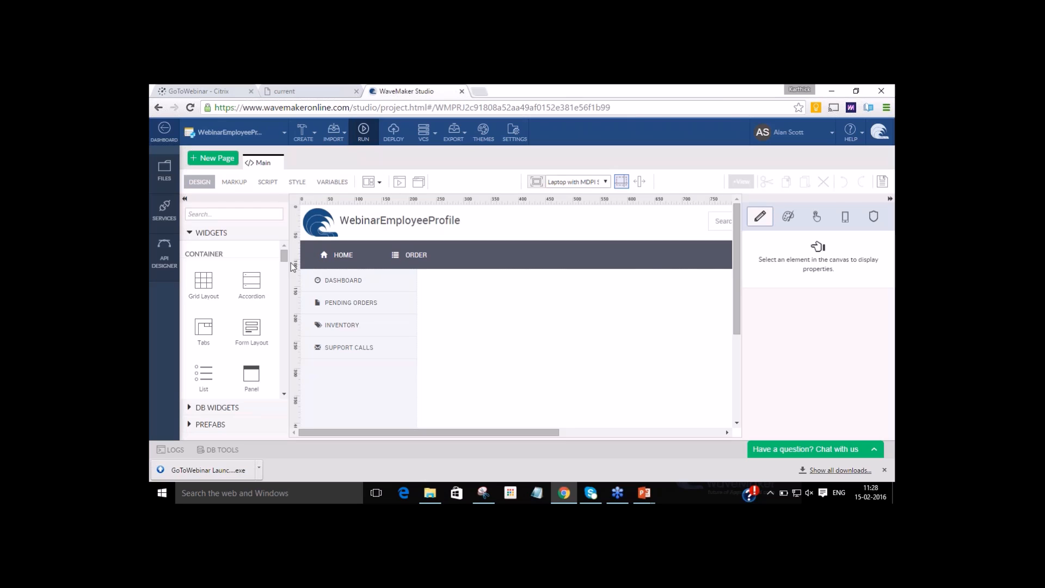
Examine the widgets, DB widgets and prefabs available for the page, from OAuth through business, media and location prefabs.
click(209, 234)
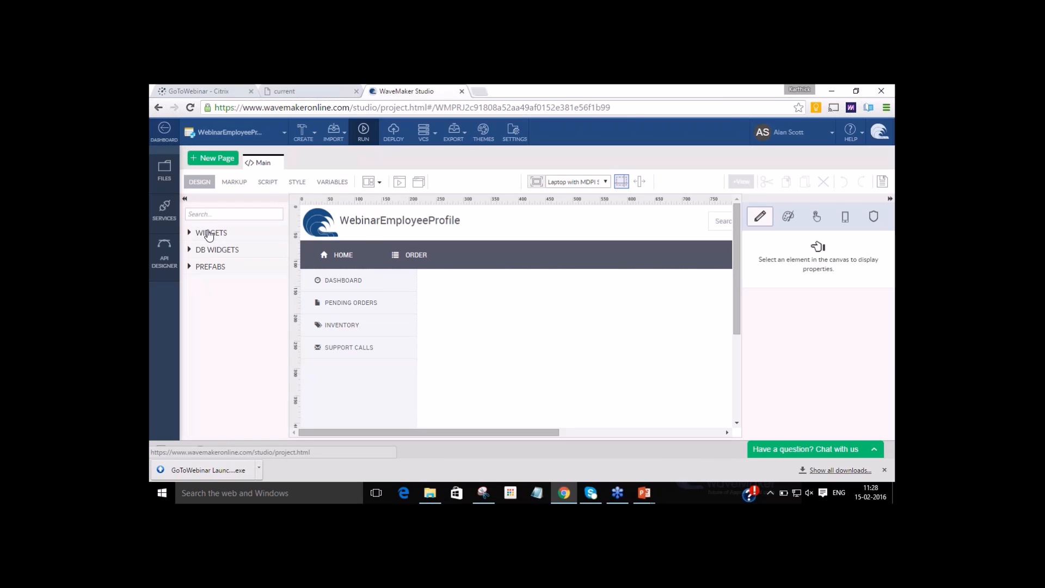
click(582, 288)
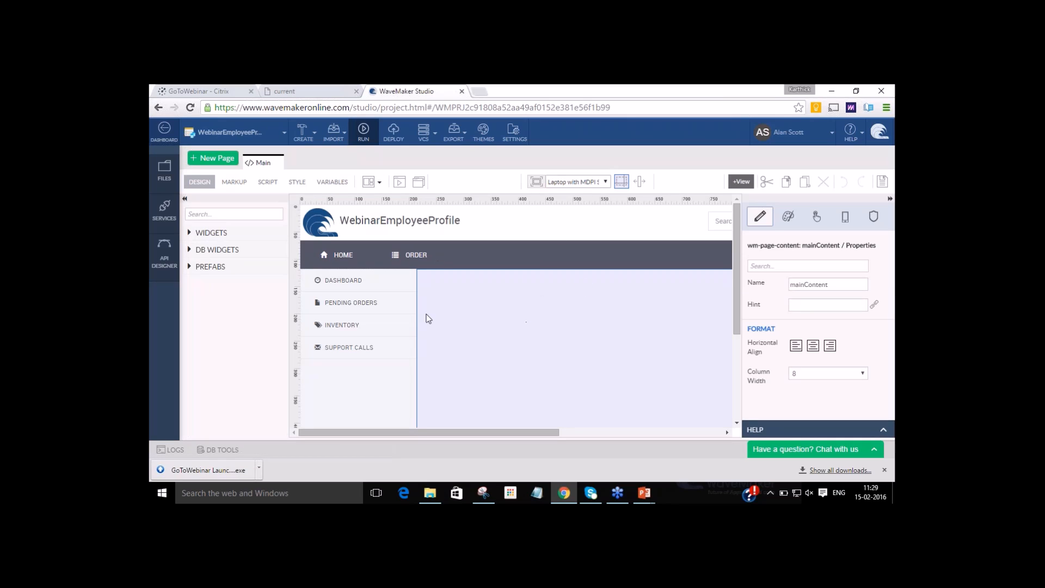
click(215, 251)
click(215, 251)
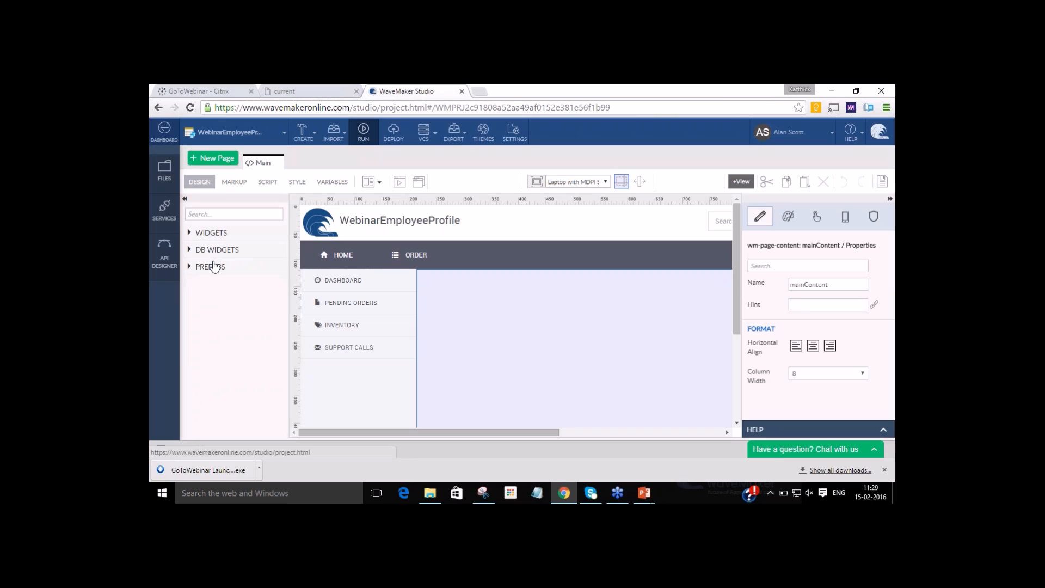
click(214, 267)
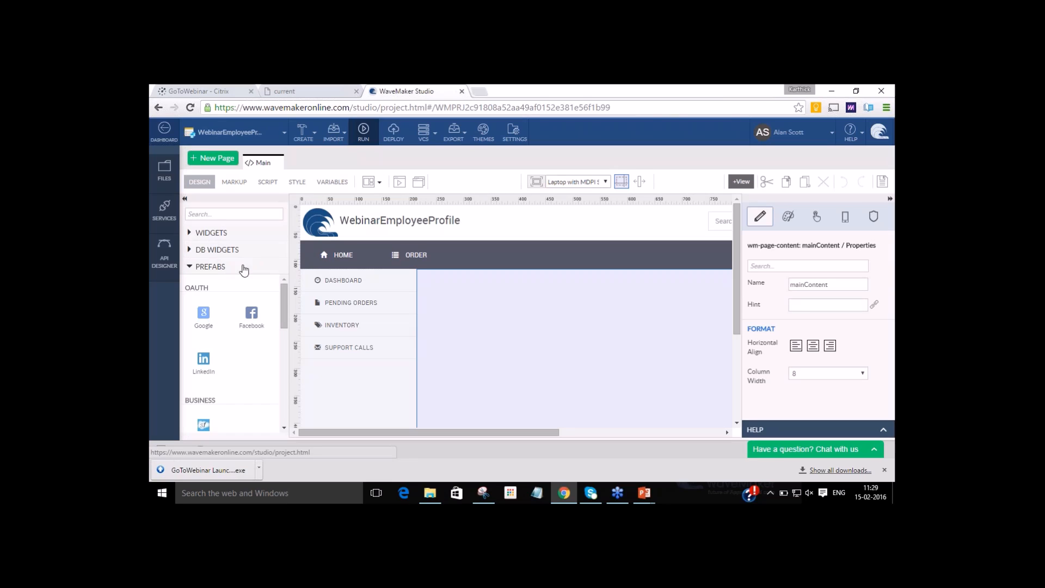
click(210, 268)
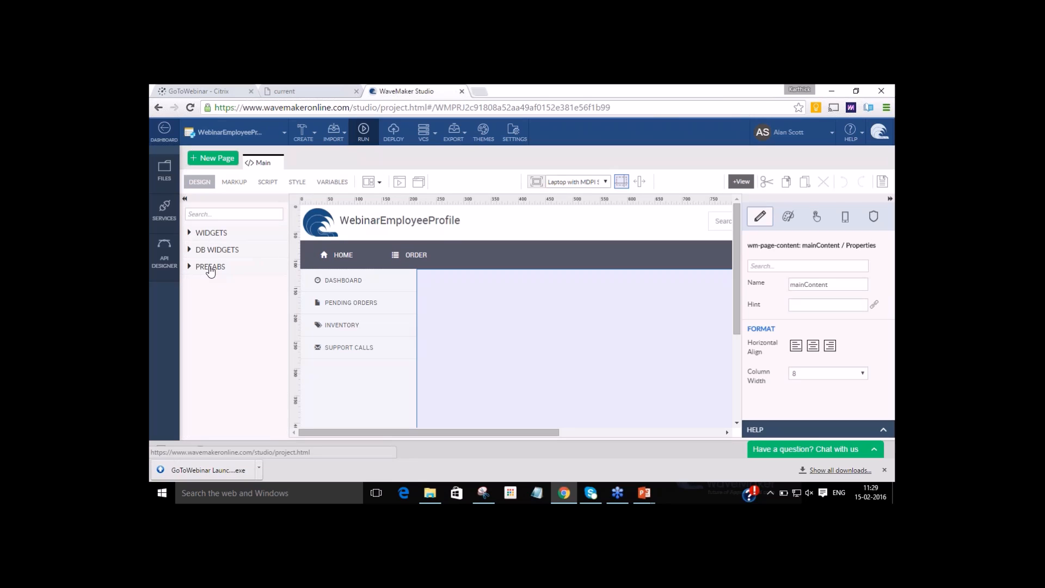
click(210, 268)
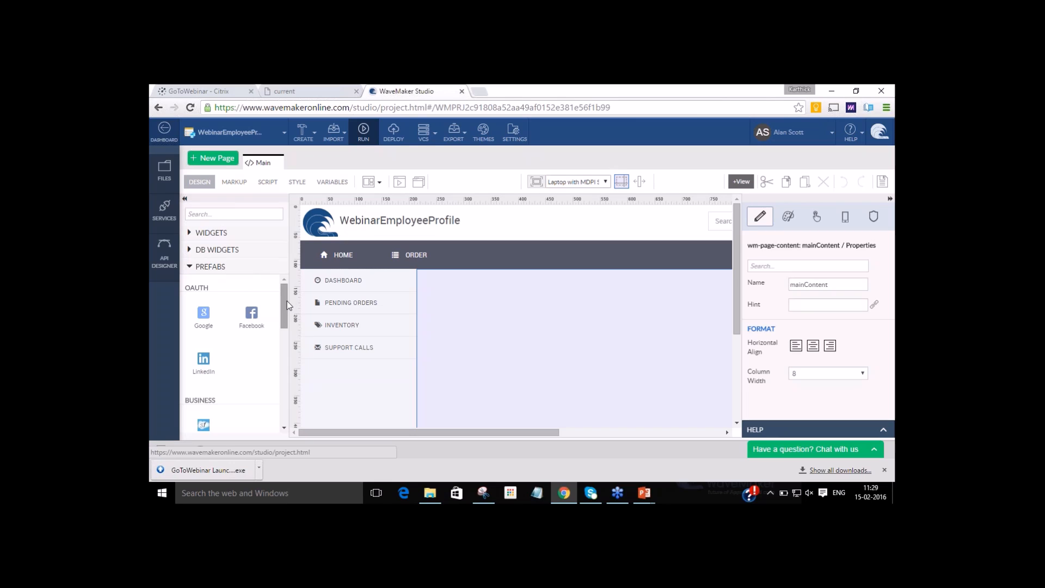
drag(288, 305, 284, 334)
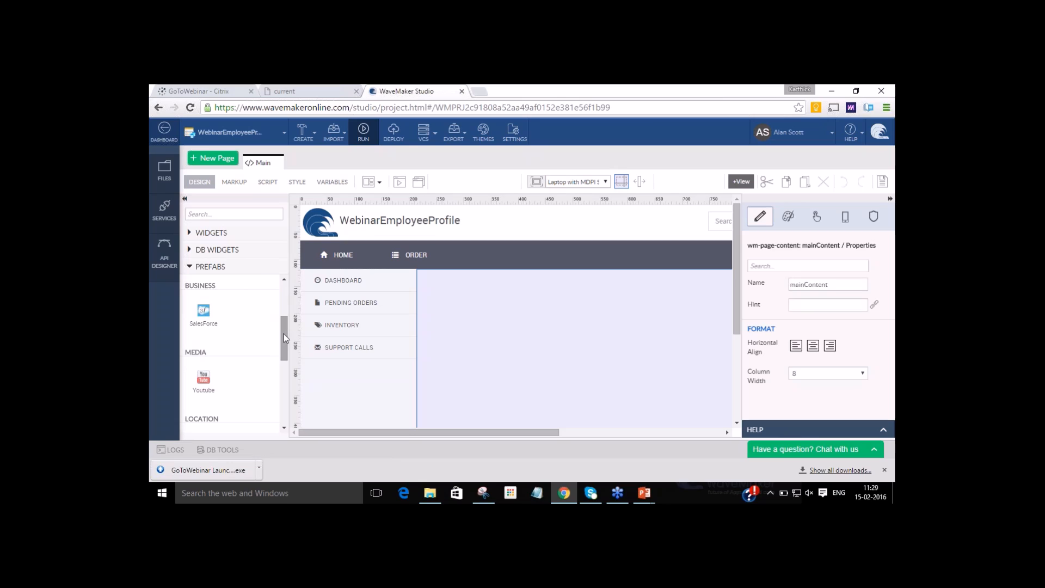
drag(283, 334, 283, 351)
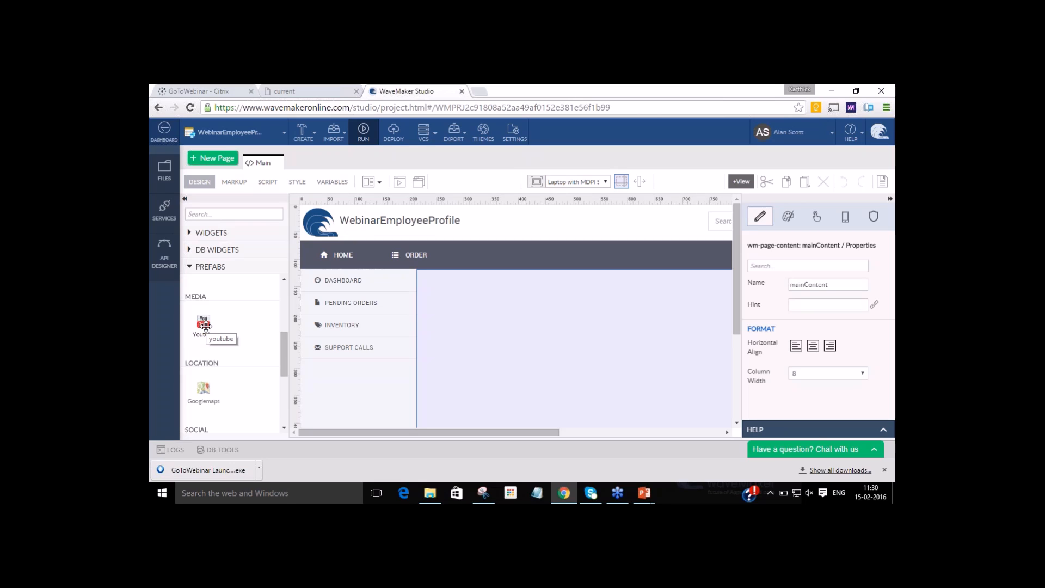
drag(283, 348, 282, 314)
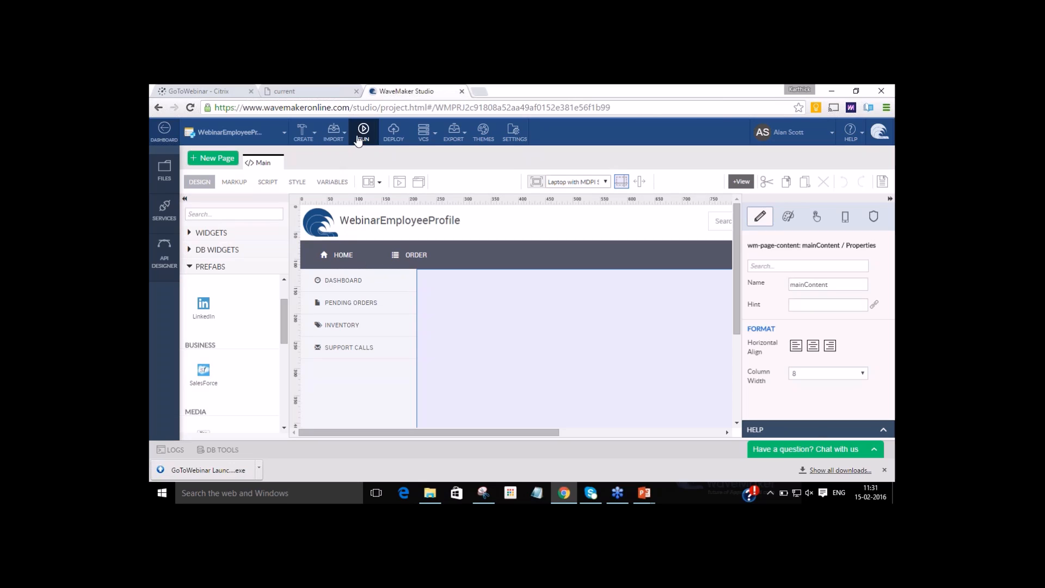
Review the project's create, import, version control and export options.
click(314, 134)
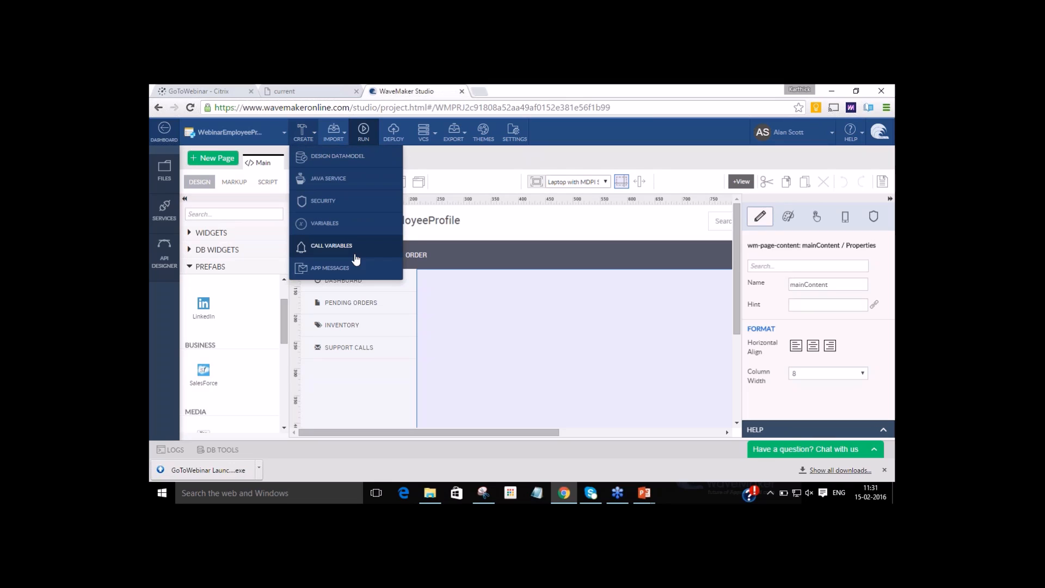
click(348, 137)
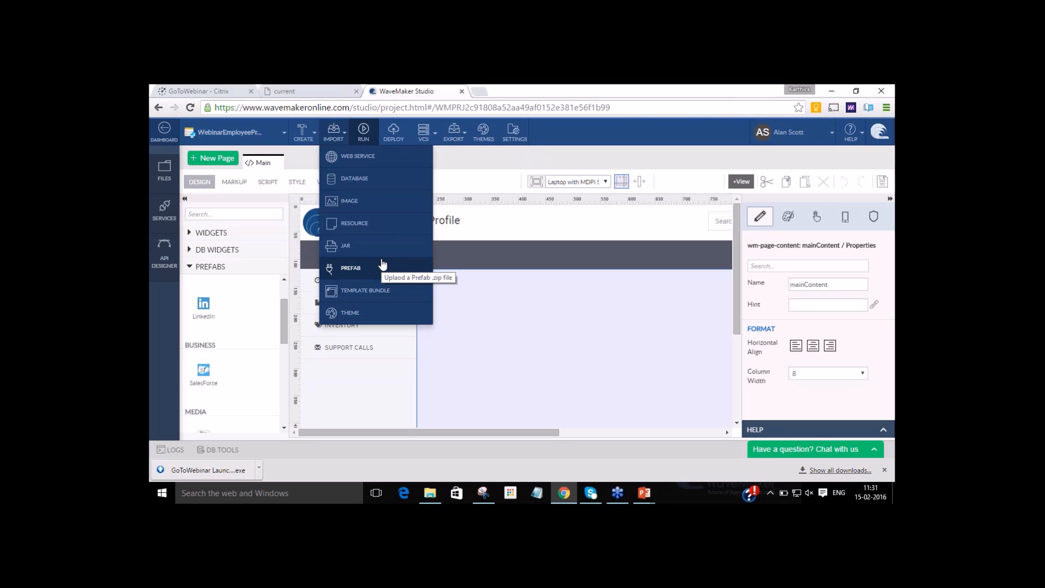
right_click(463, 305)
click(458, 285)
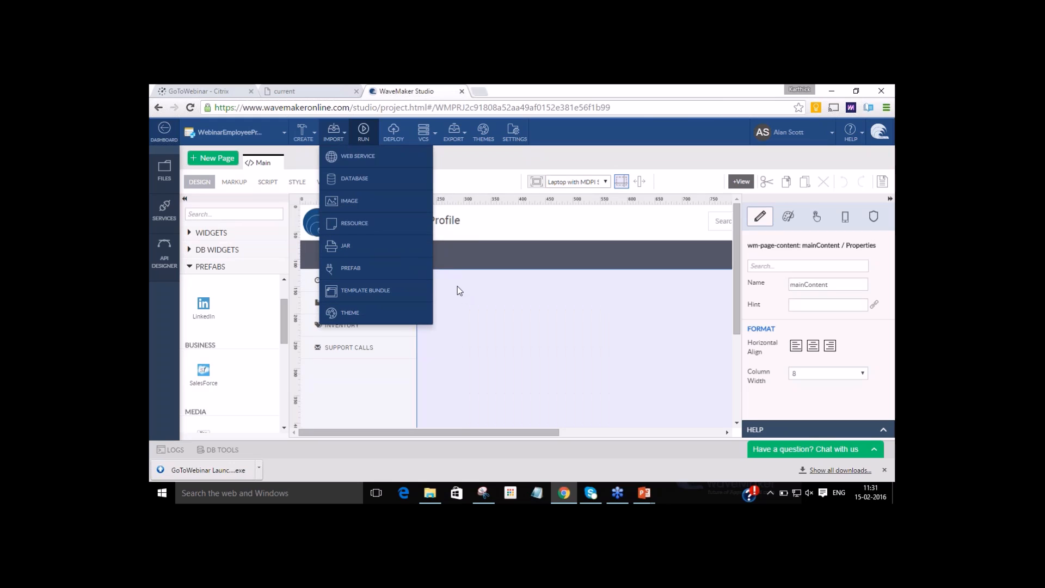
click(429, 129)
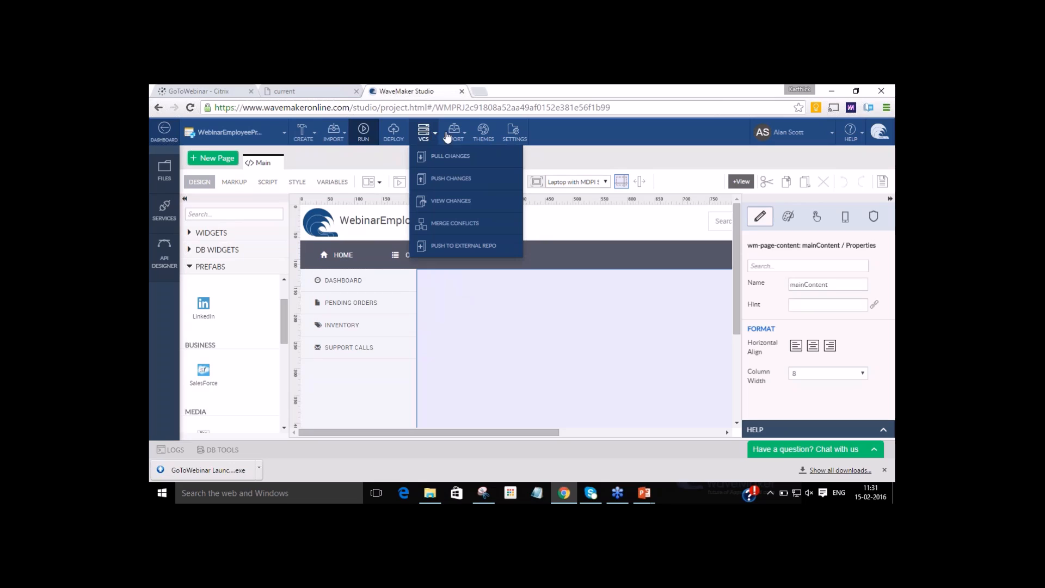
click(456, 135)
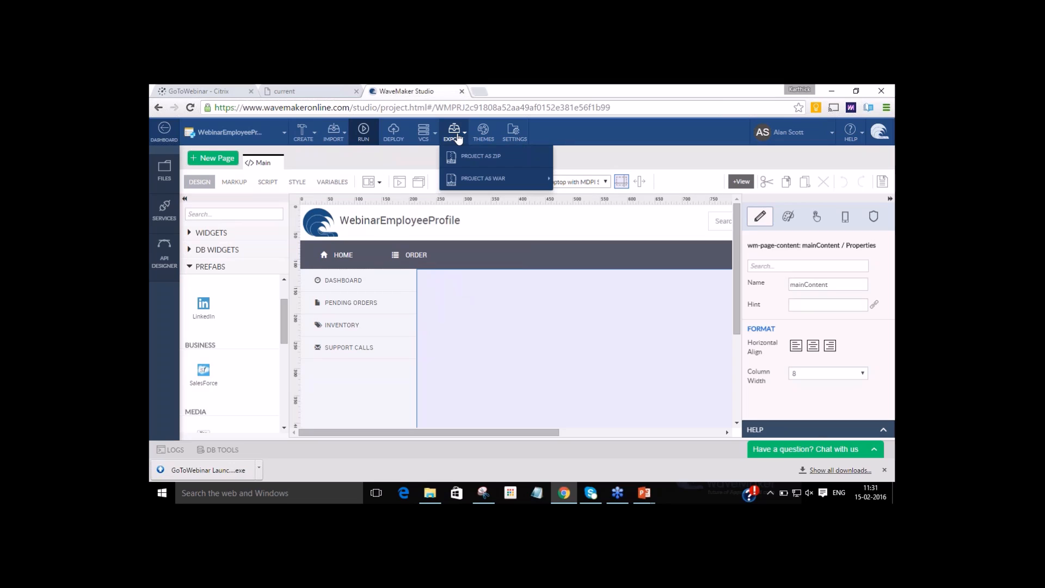
mouse_move(470, 180)
click(561, 128)
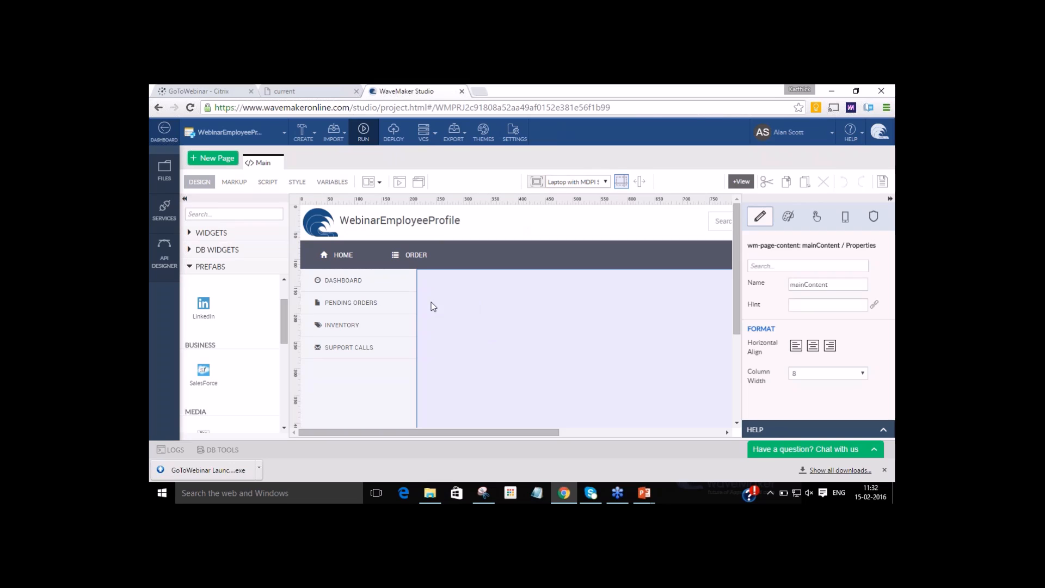
Try the Main page layout with header, left navigation, content, right navigation and footer.
click(380, 184)
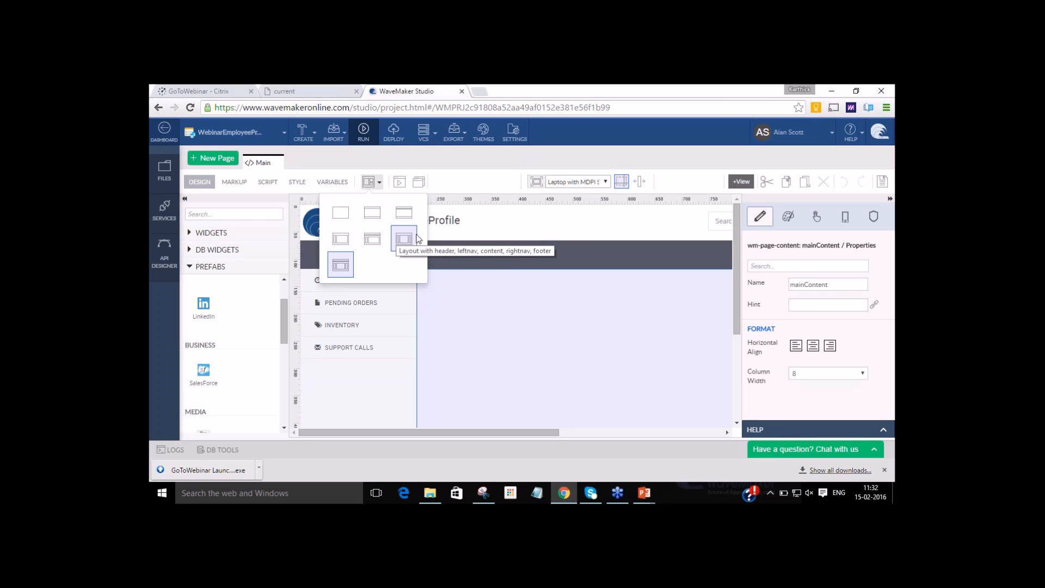
click(417, 238)
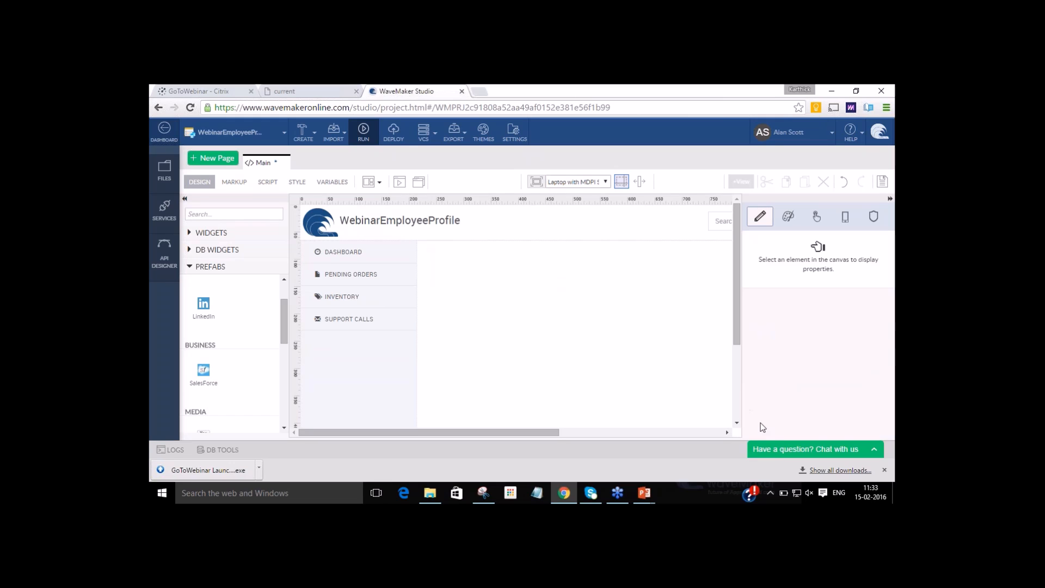
click(856, 91)
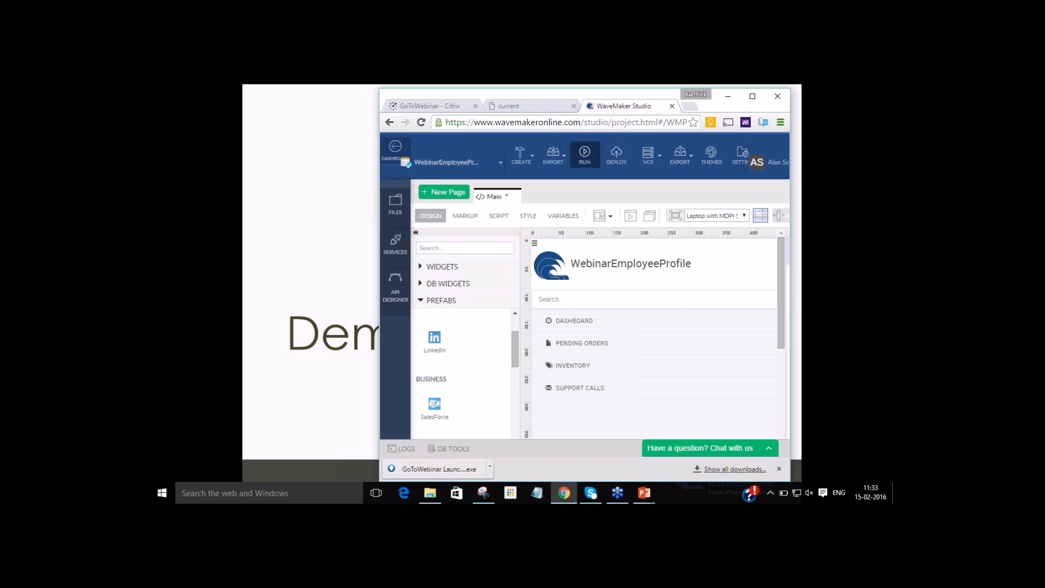
click(753, 98)
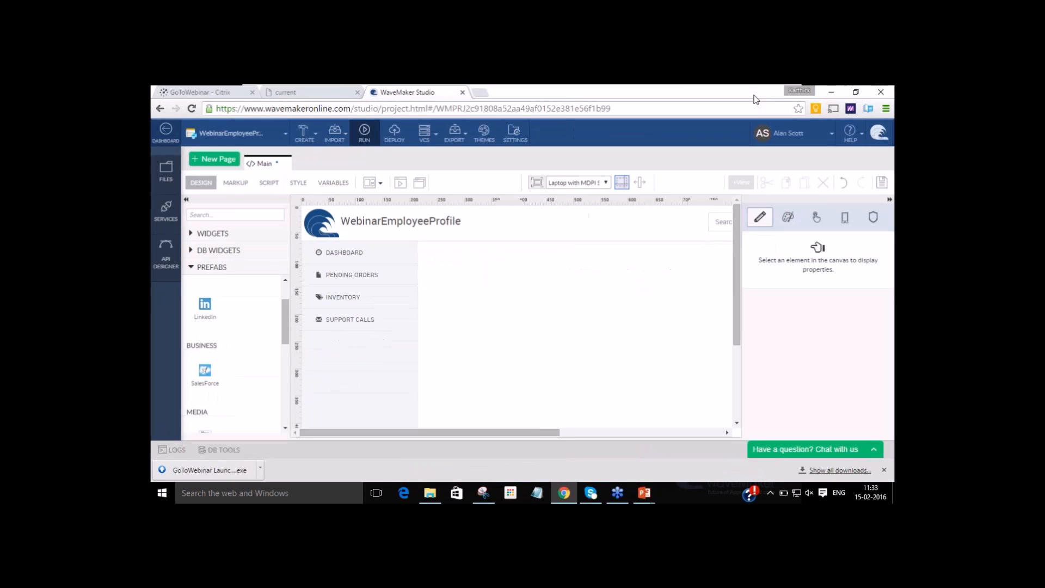
Change the Main page's layout to one with a header above full-width content and no navigation bars.
click(381, 182)
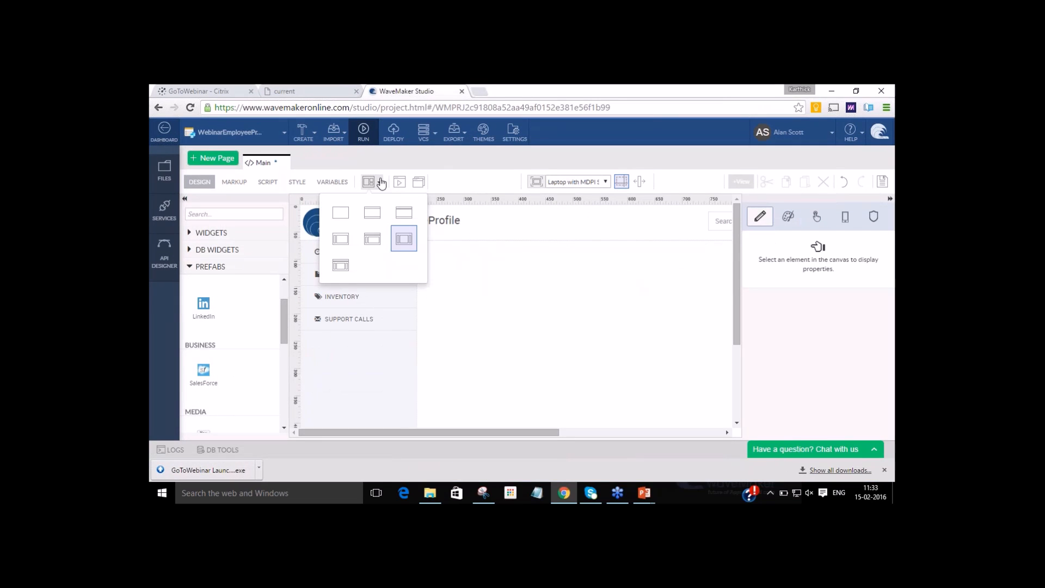
click(380, 214)
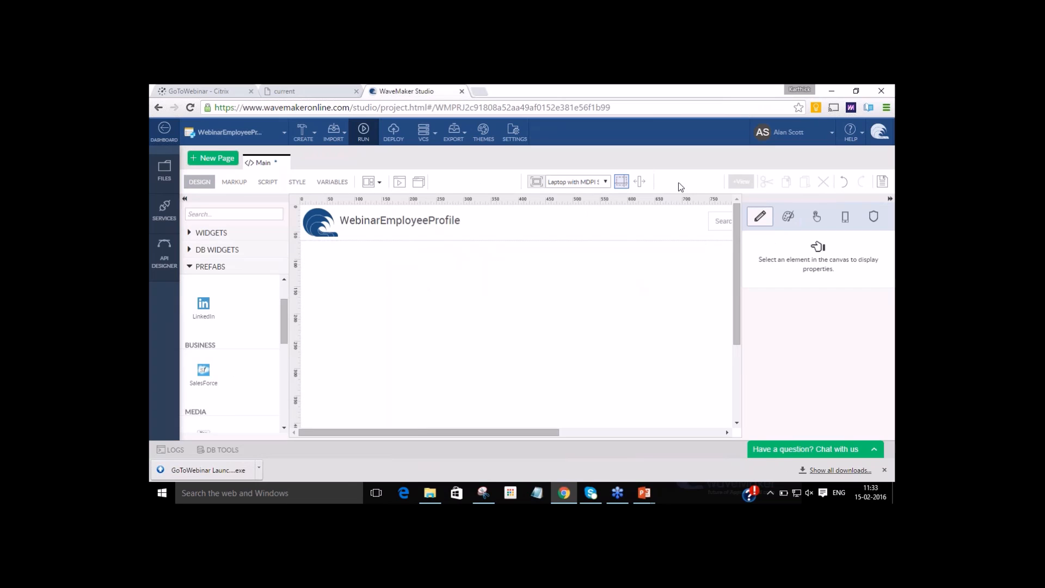
Change the application name caption in the header partial page to "Employee Profile", save the header and close it.
drag(736, 246, 738, 212)
click(431, 288)
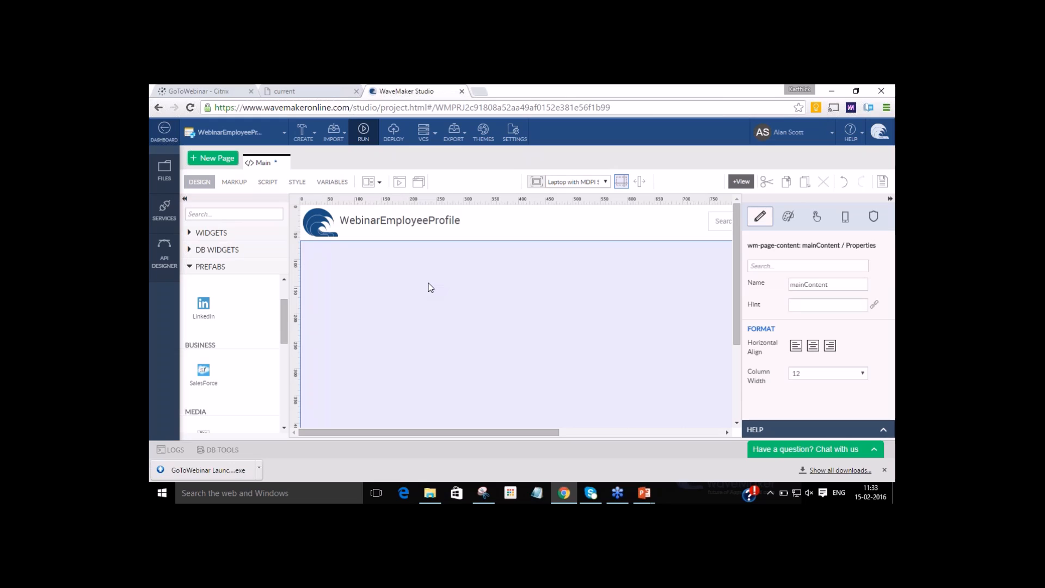
double_click(415, 224)
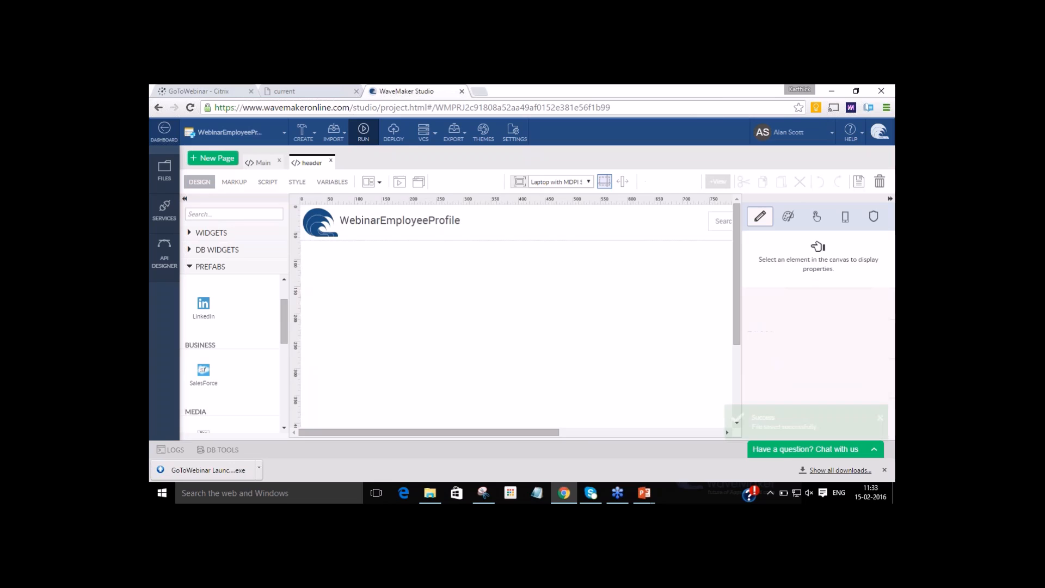
click(411, 224)
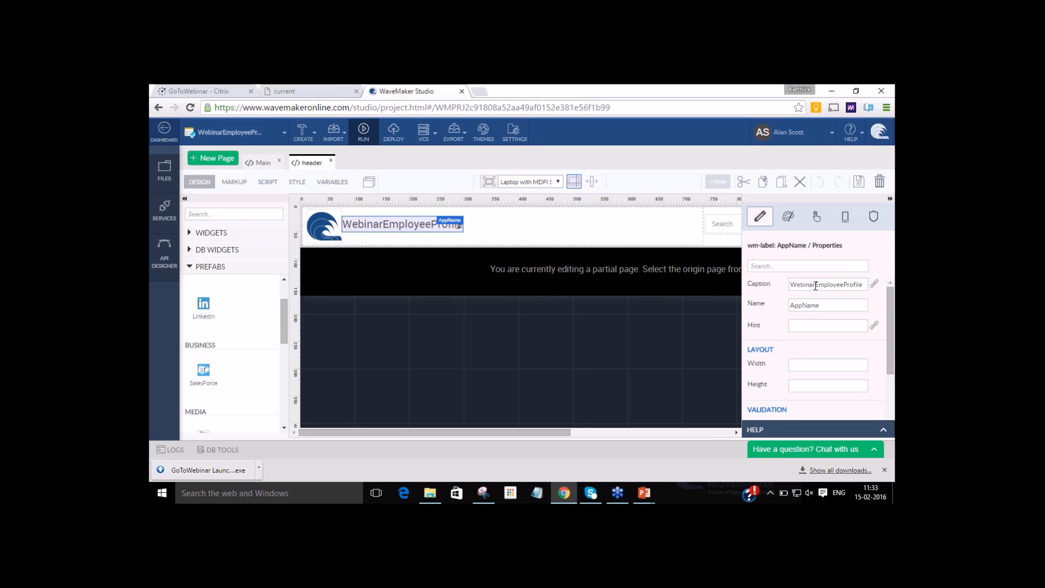
drag(815, 286, 790, 285)
key(BackSpace)
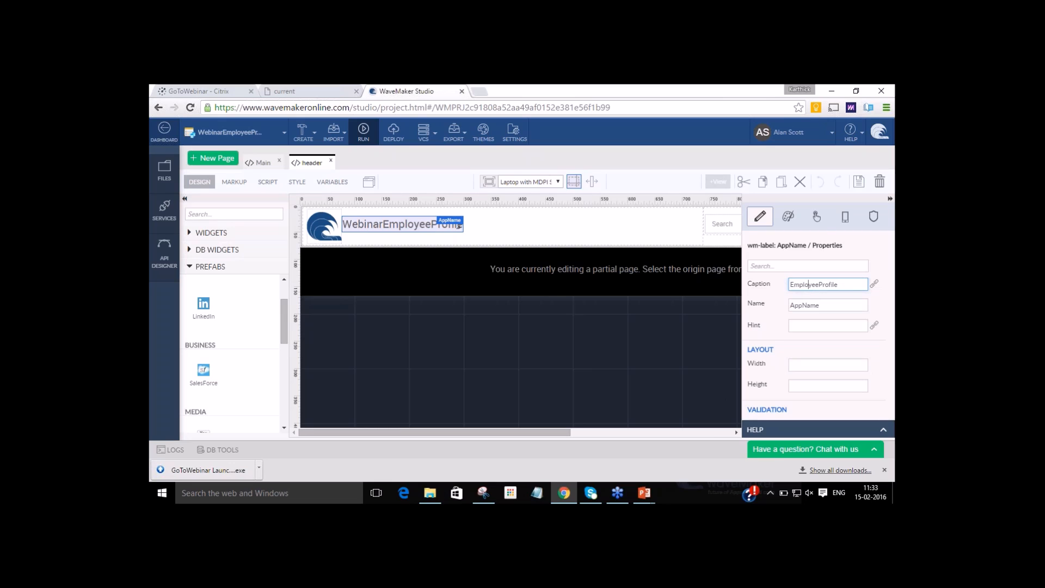
click(817, 284)
click(859, 183)
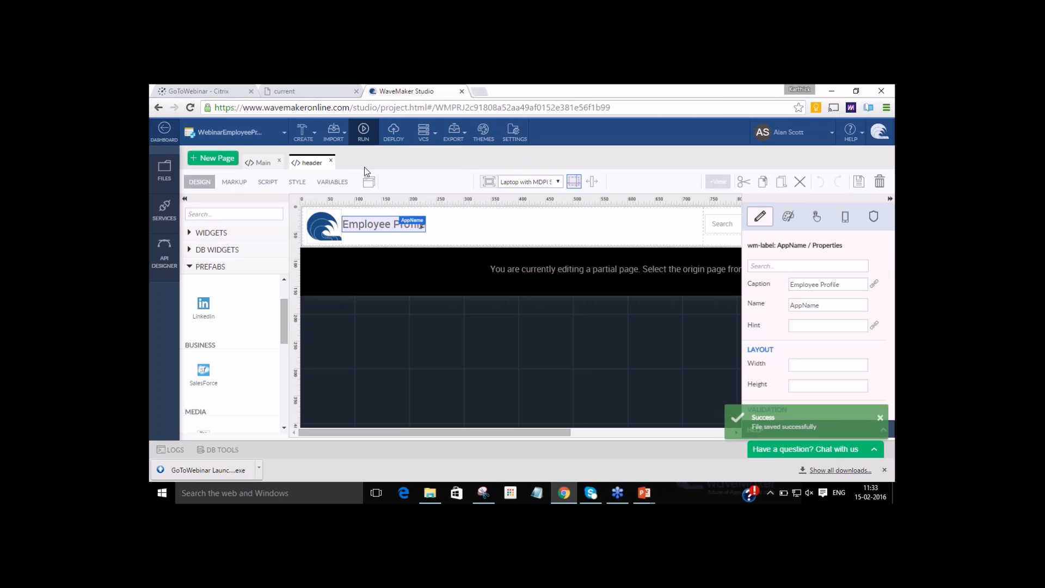
click(331, 163)
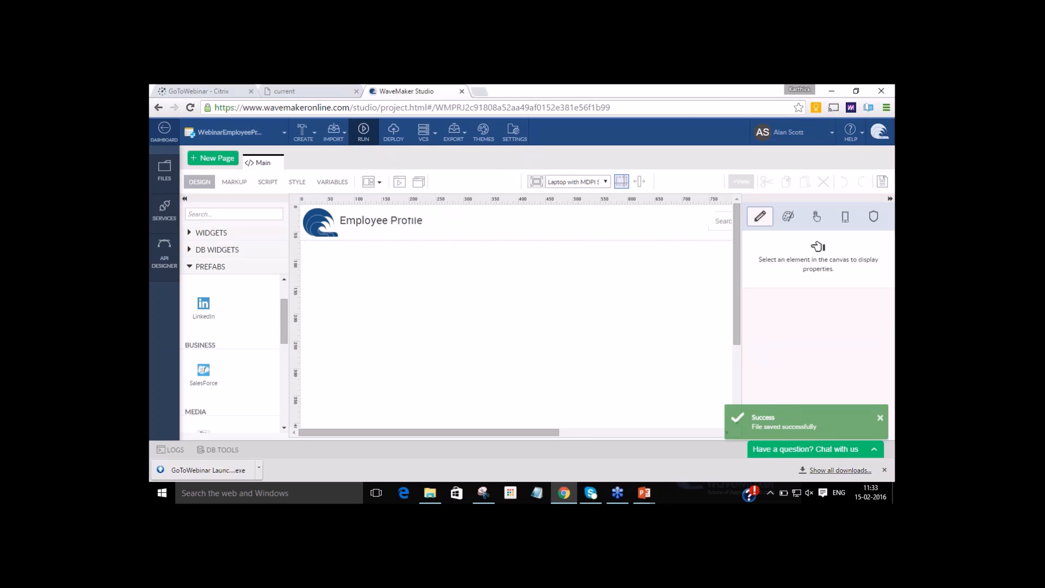
Add a Grid Layout container to the Main page's content area.
click(411, 320)
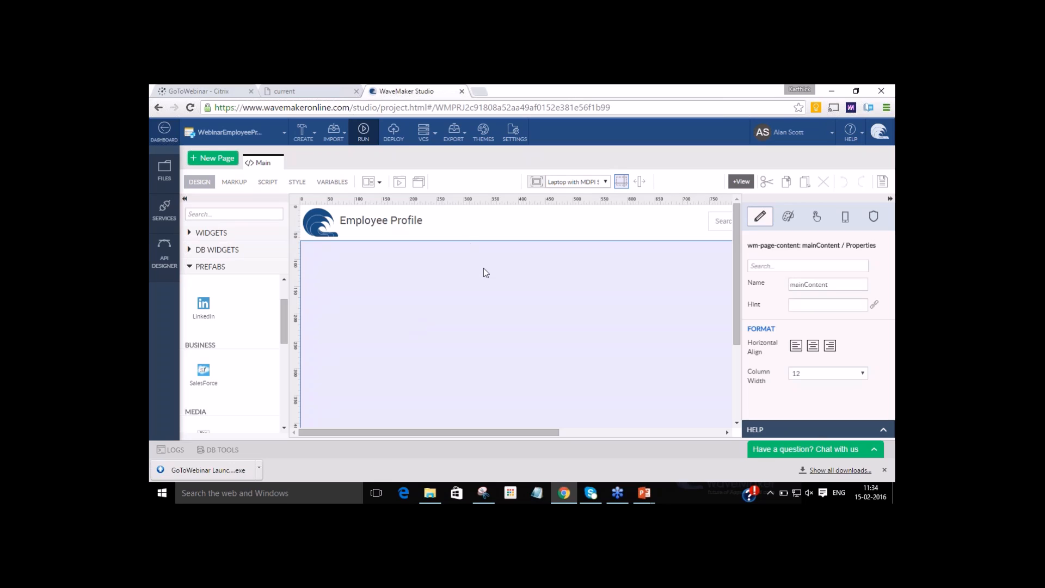
click(238, 235)
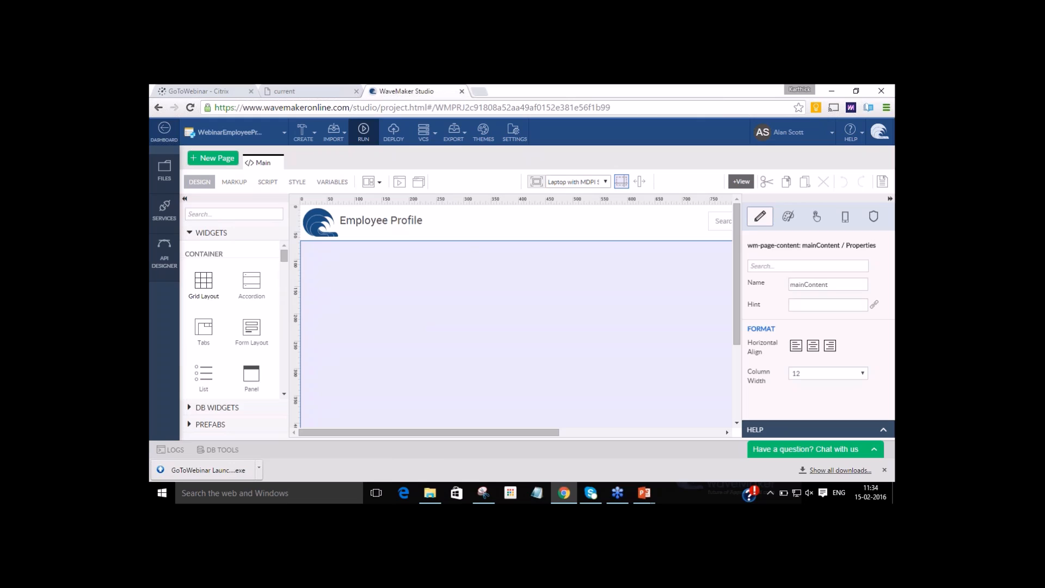
drag(204, 280, 389, 272)
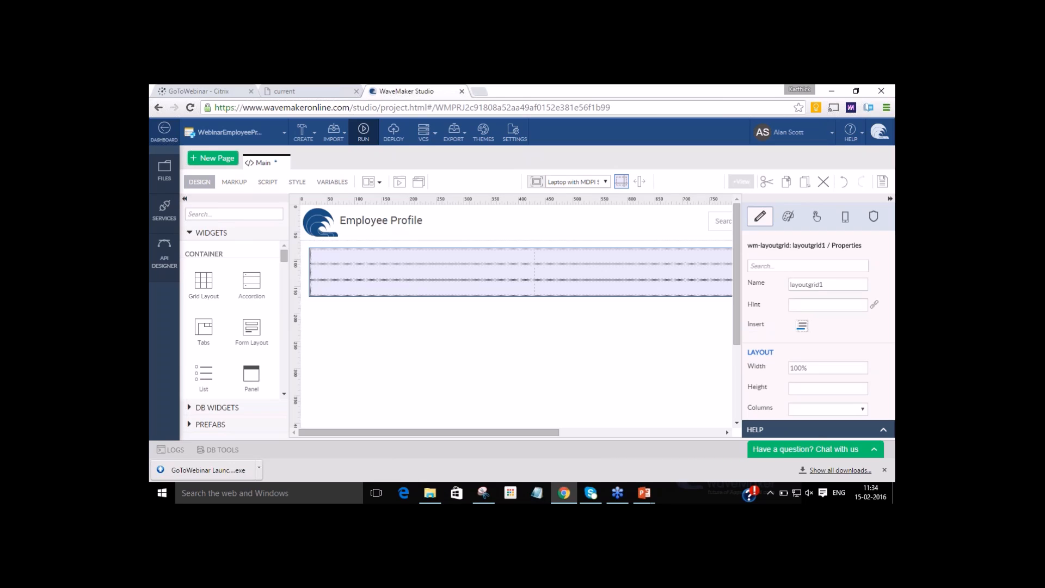
Delete the second and third rows of the grid layout so only the first row is left.
click(388, 275)
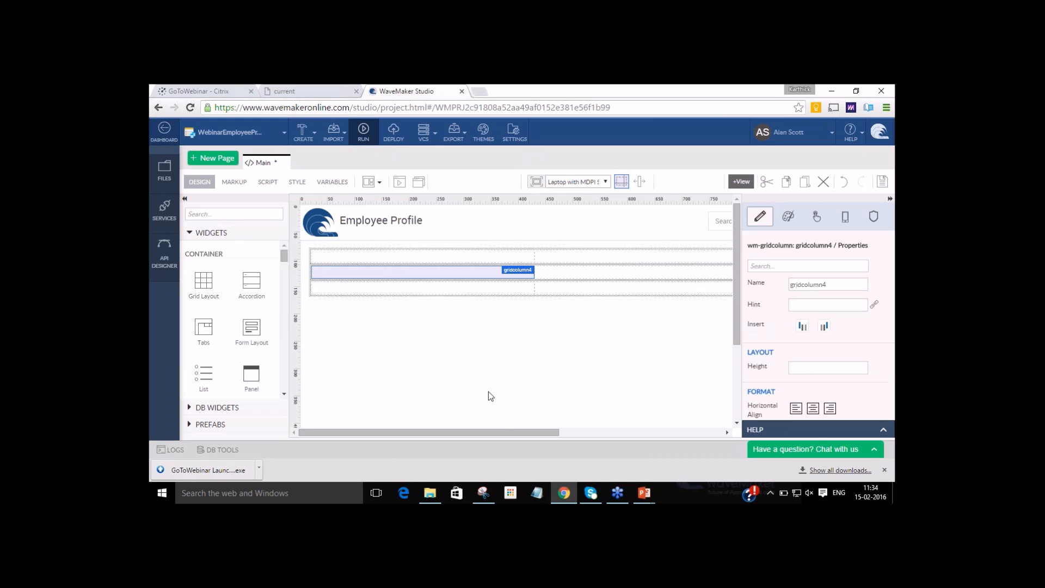
drag(504, 433, 421, 430)
click(473, 275)
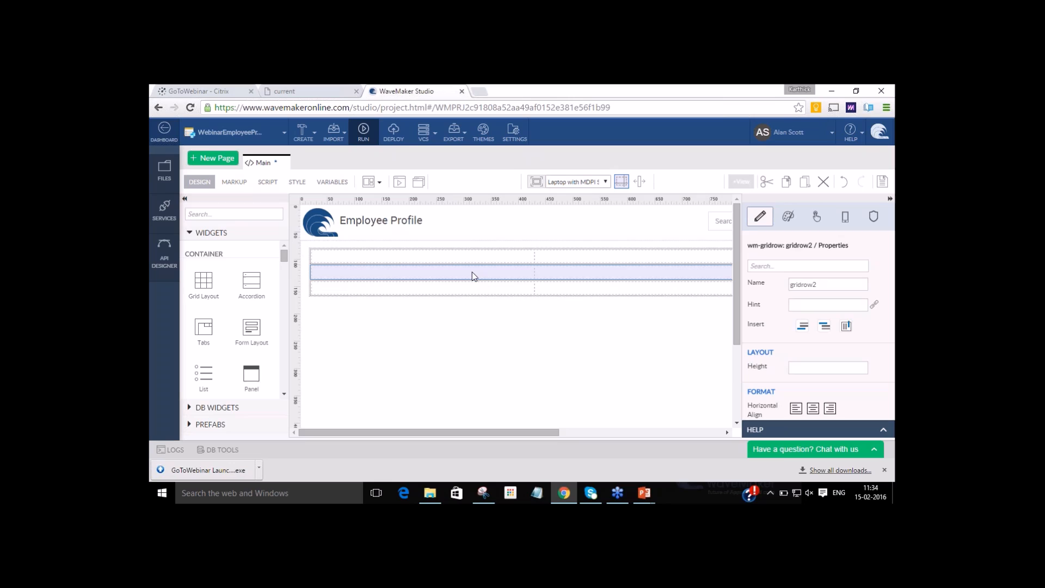
click(569, 268)
key(Escape)
key(Delete)
click(567, 274)
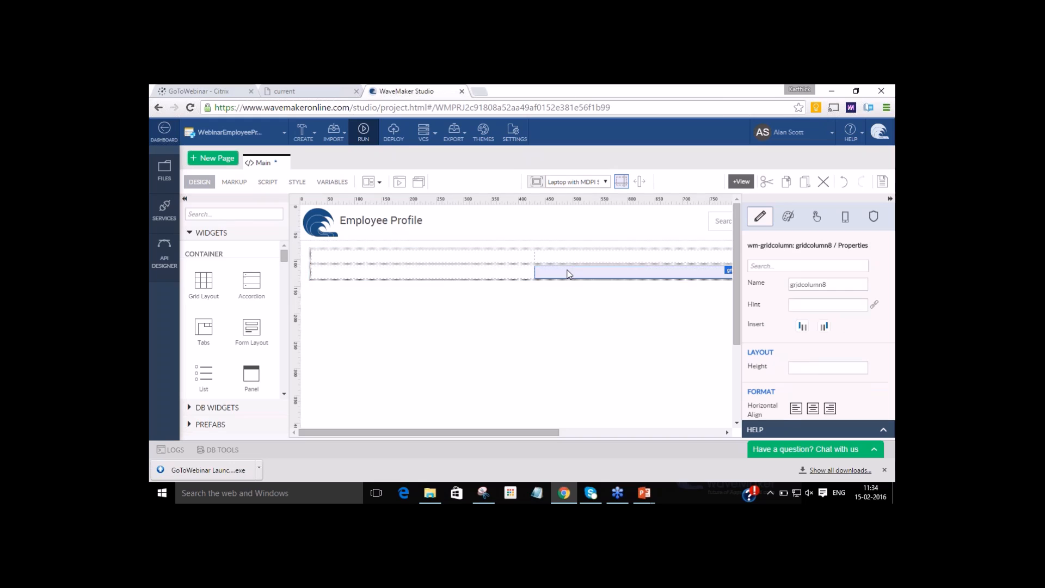
click(518, 277)
click(517, 274)
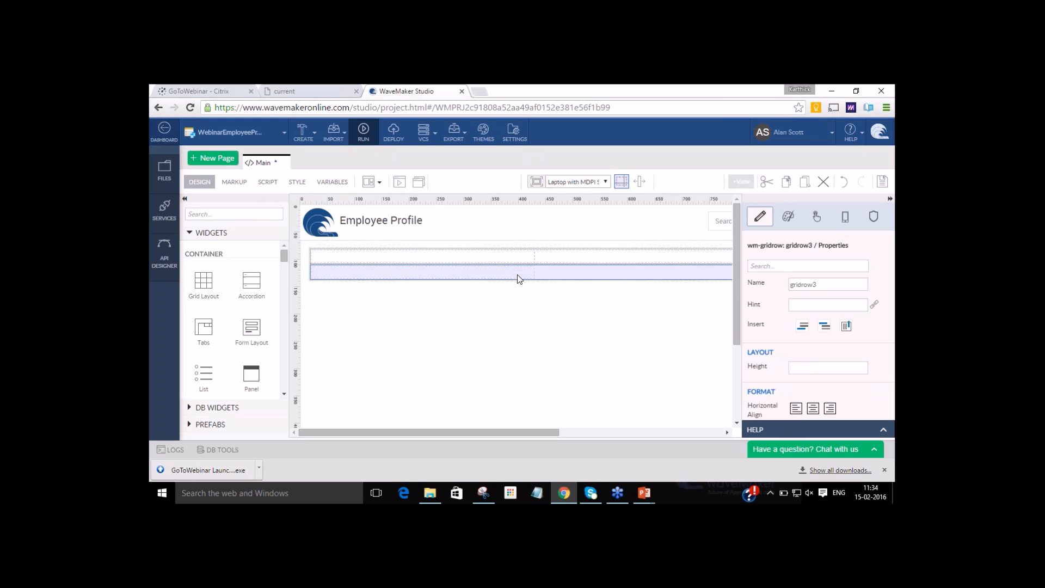
click(607, 432)
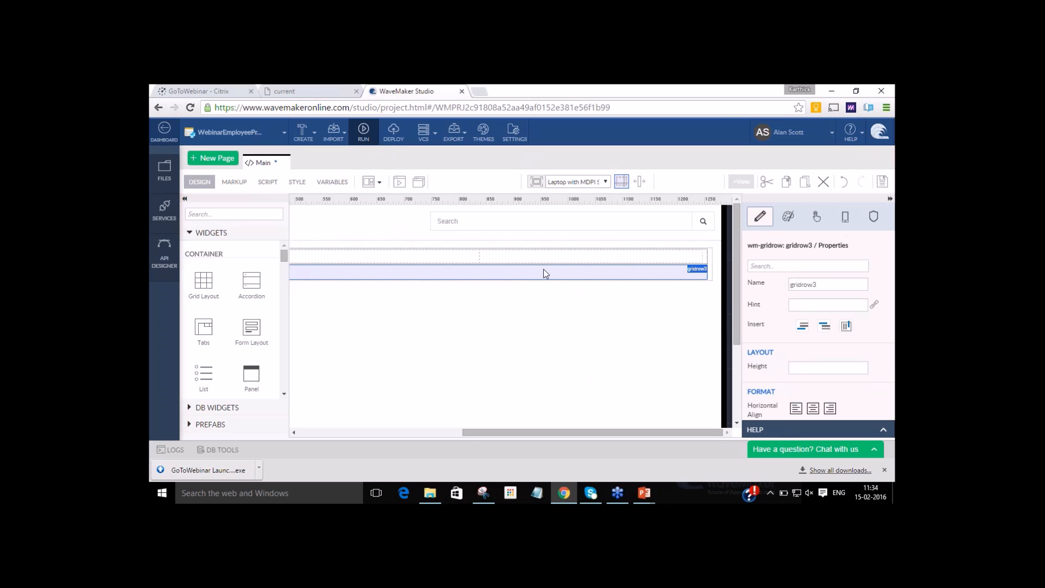
key(Delete)
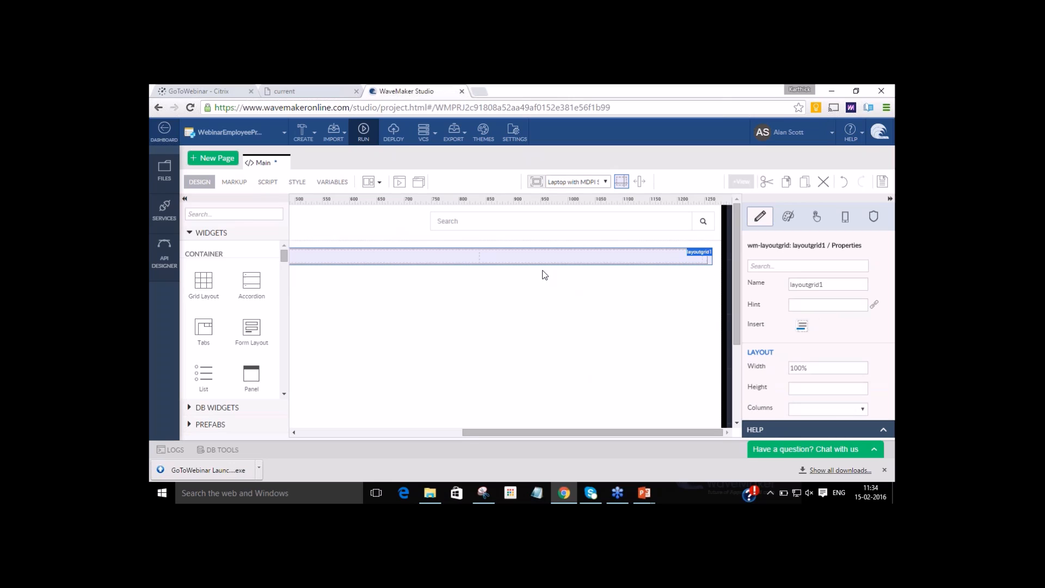
click(446, 433)
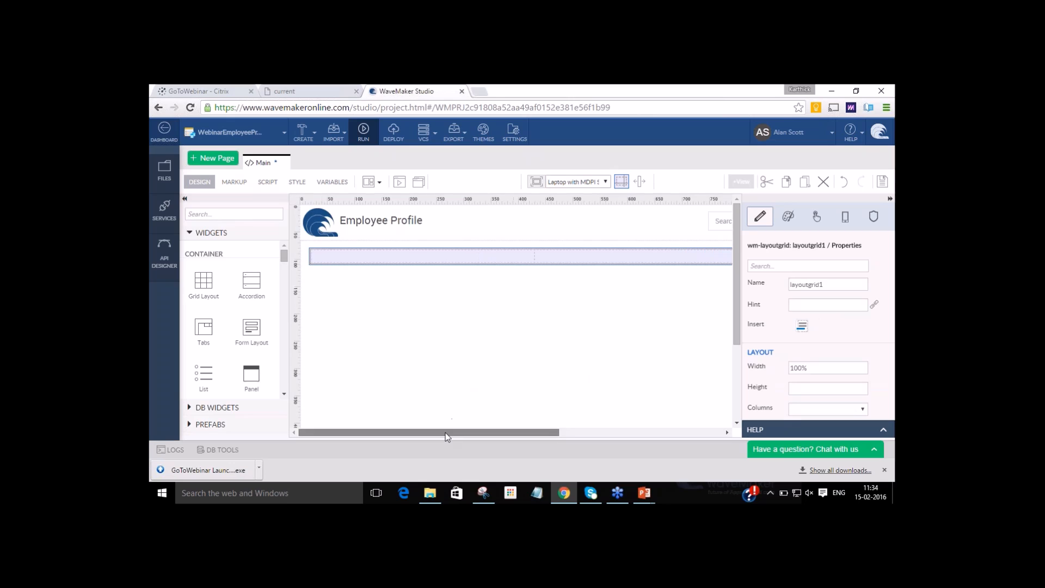
Set the column width of the grid row's second column to 8.
drag(456, 435, 591, 435)
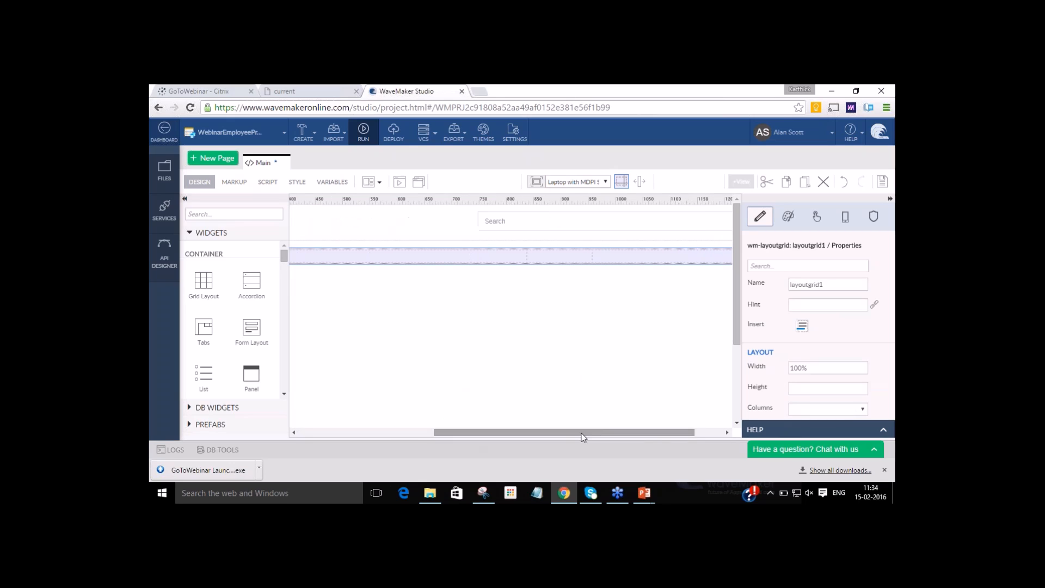
click(643, 254)
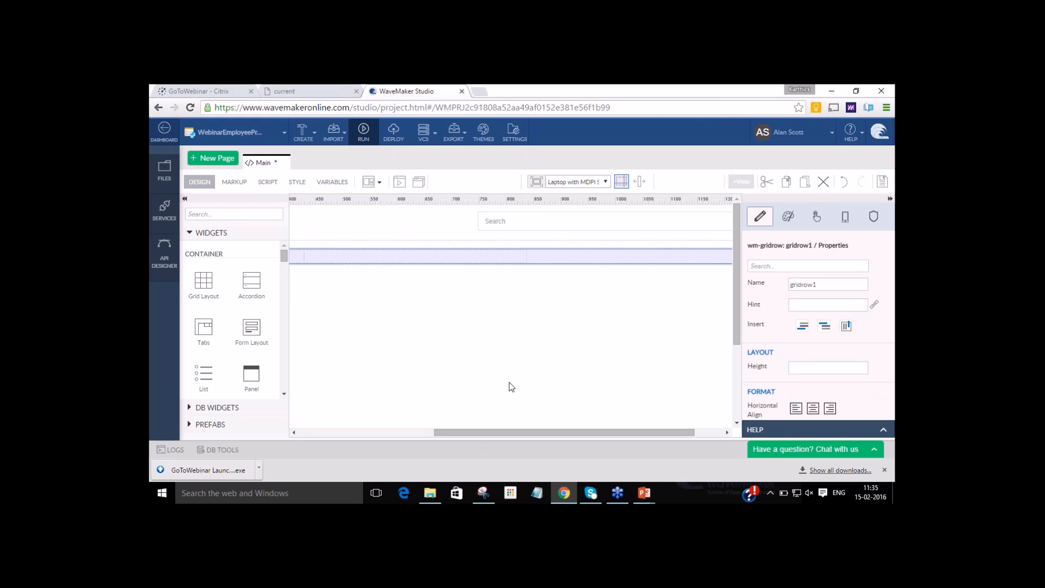
click(415, 434)
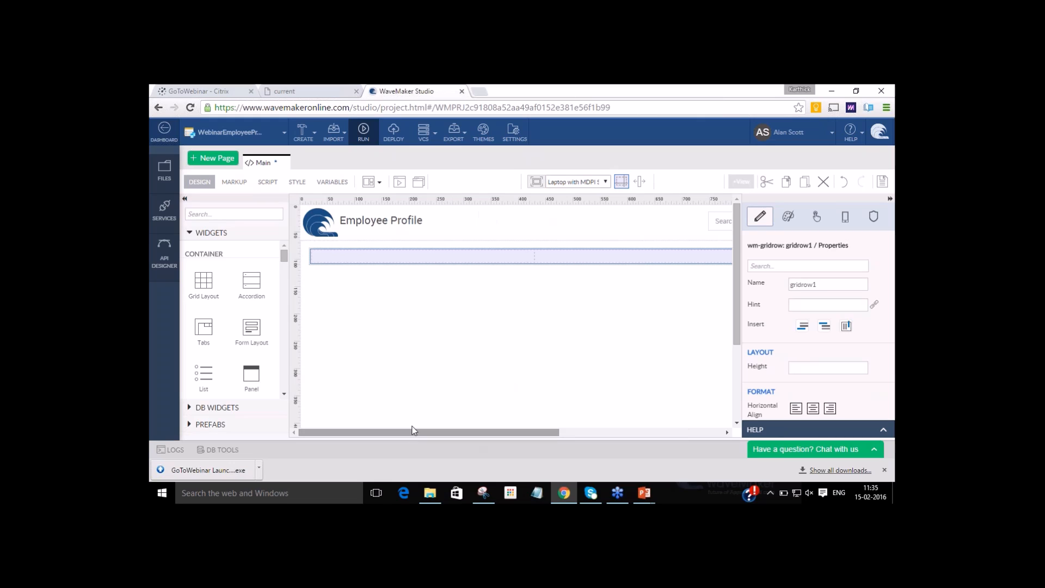
click(450, 252)
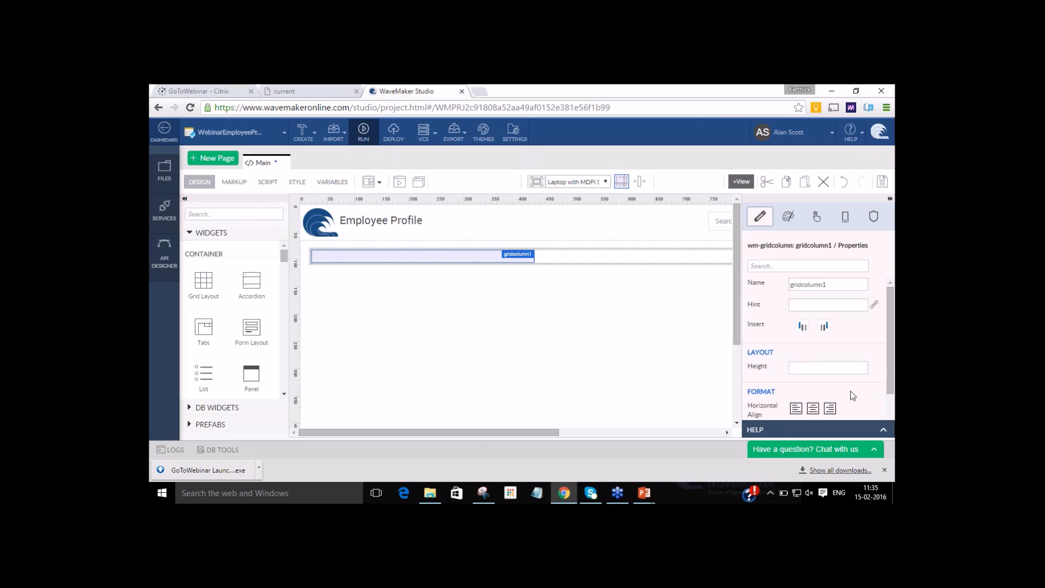
scroll(853, 398, down, 1)
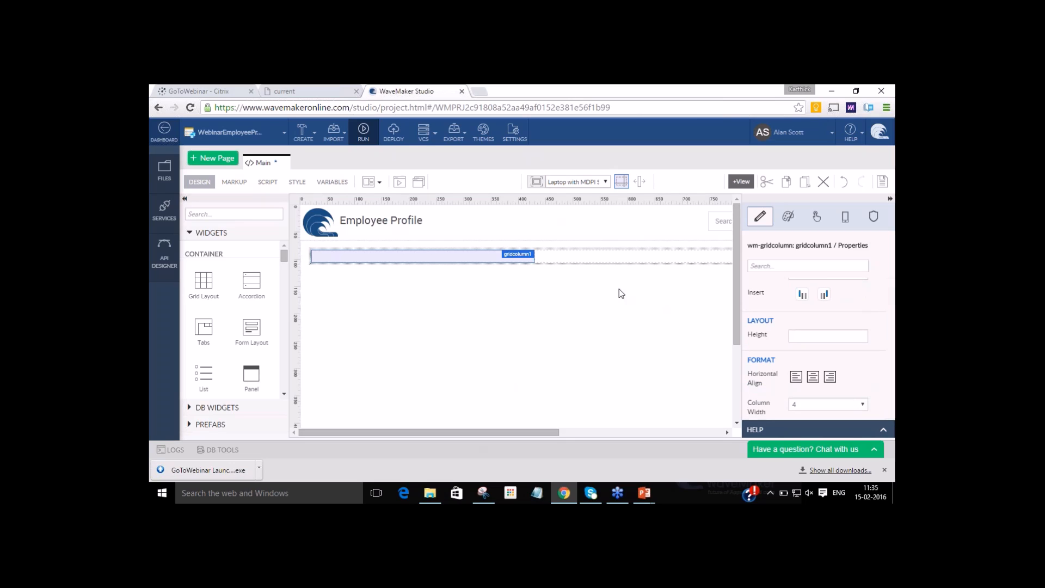
click(601, 260)
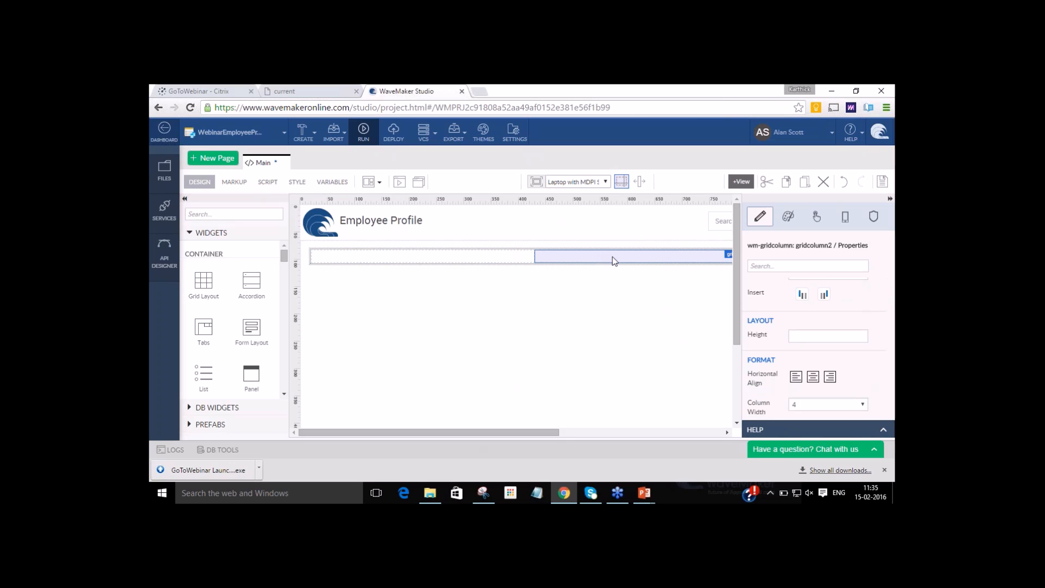
click(704, 431)
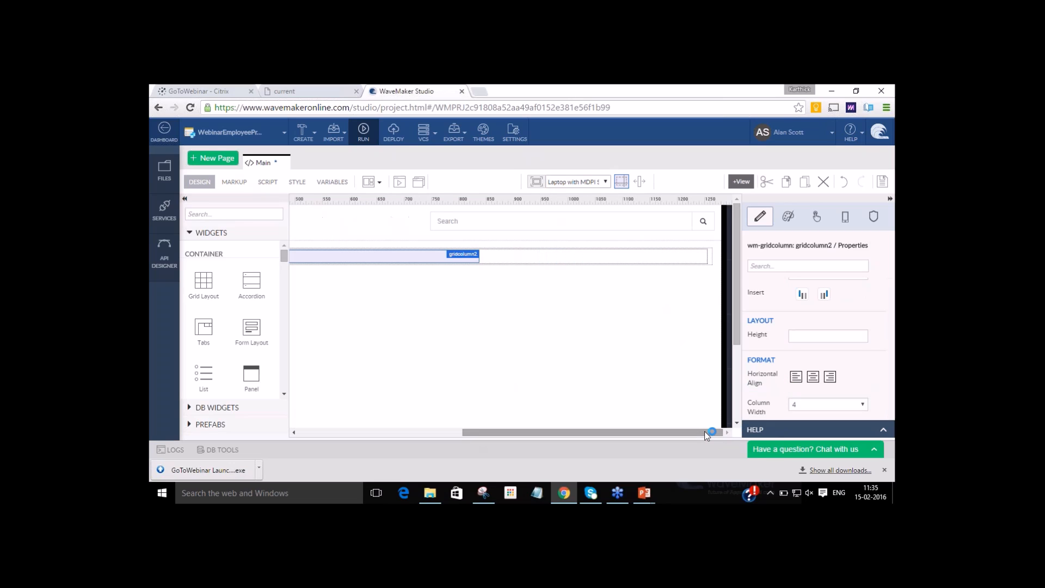
click(815, 404)
click(813, 355)
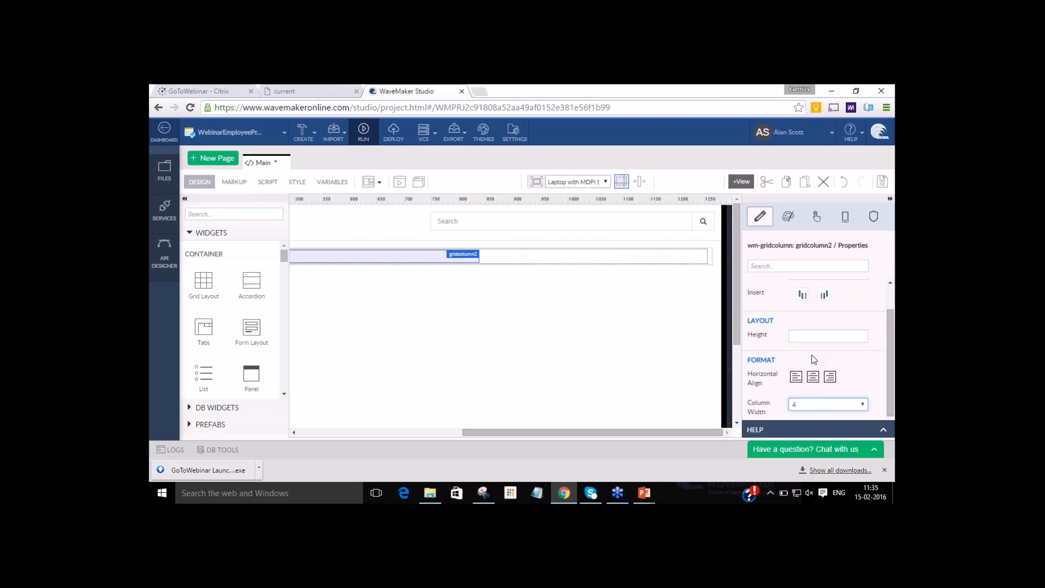
drag(679, 432, 505, 427)
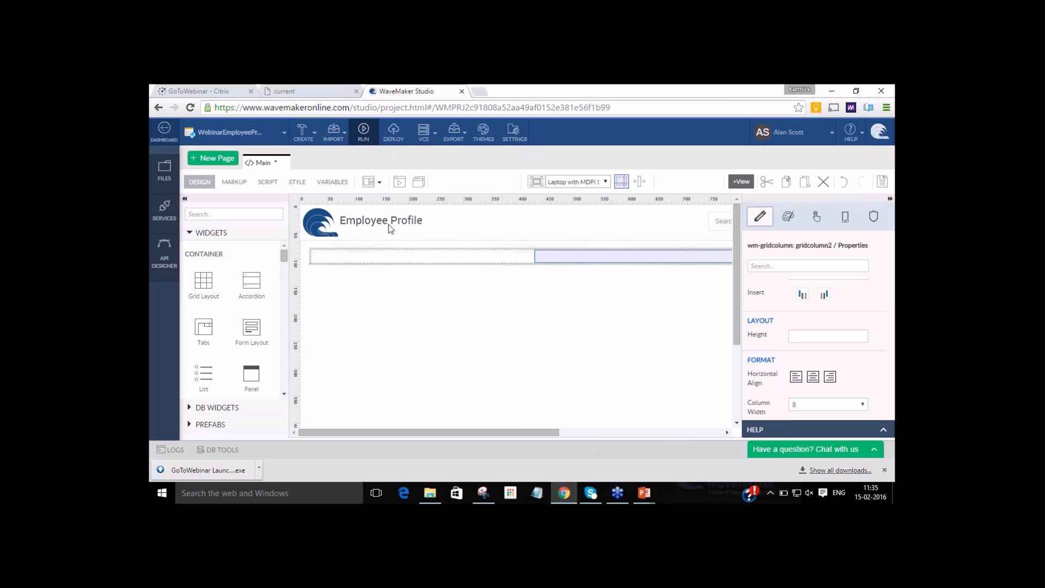
Import the sample HRDB database with its DEPARTMENT, EMPLOYEE, USER and VACATION tables and a variable for each table, using the prefix Hrdb.
click(337, 135)
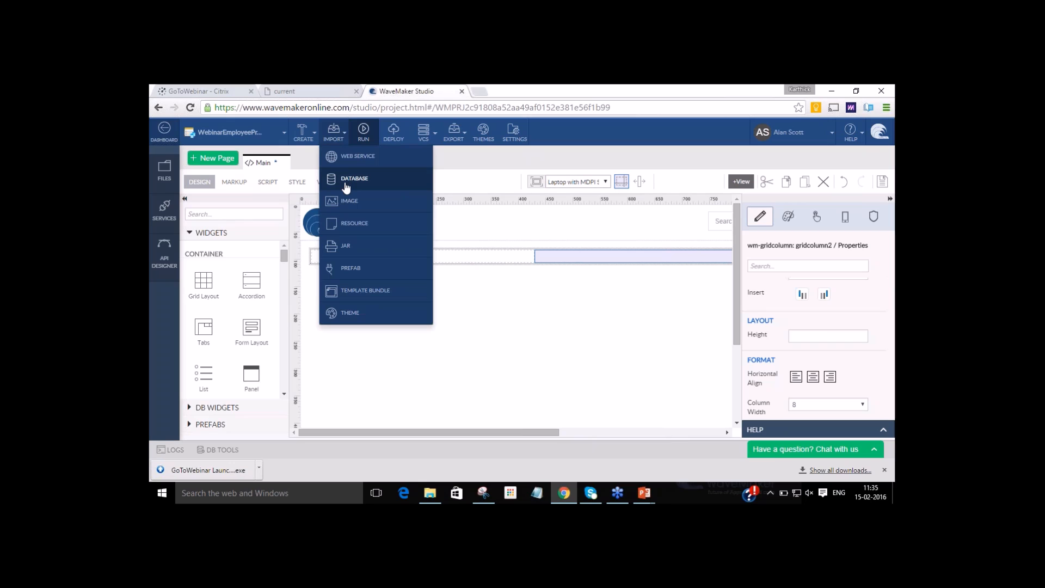
click(346, 184)
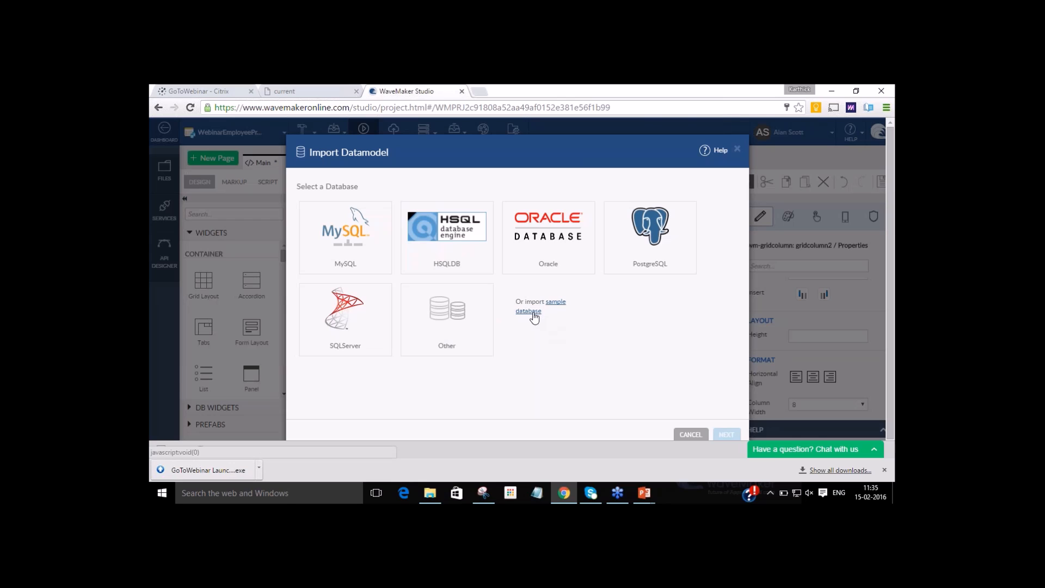
click(533, 314)
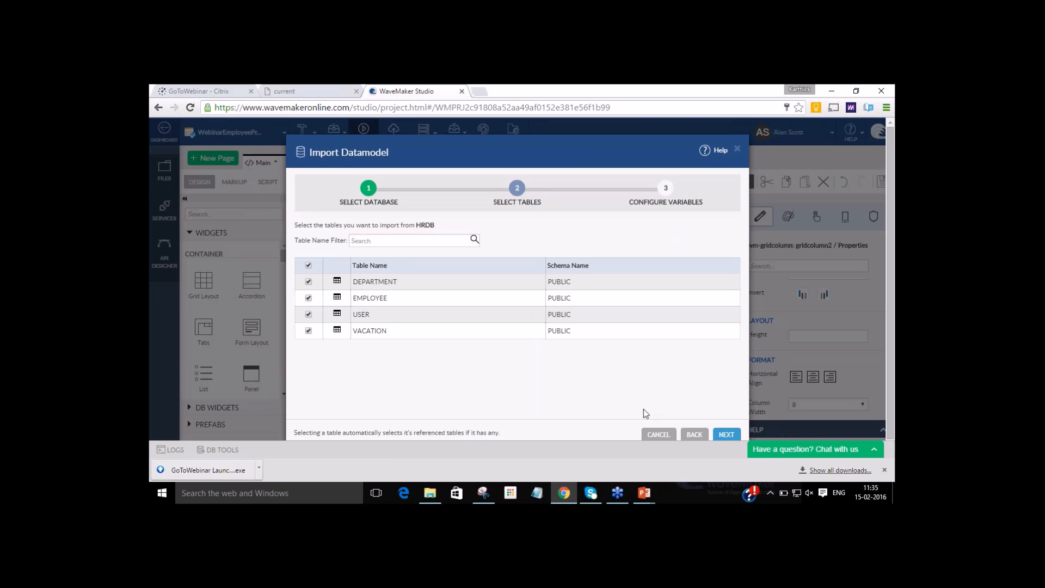
click(733, 437)
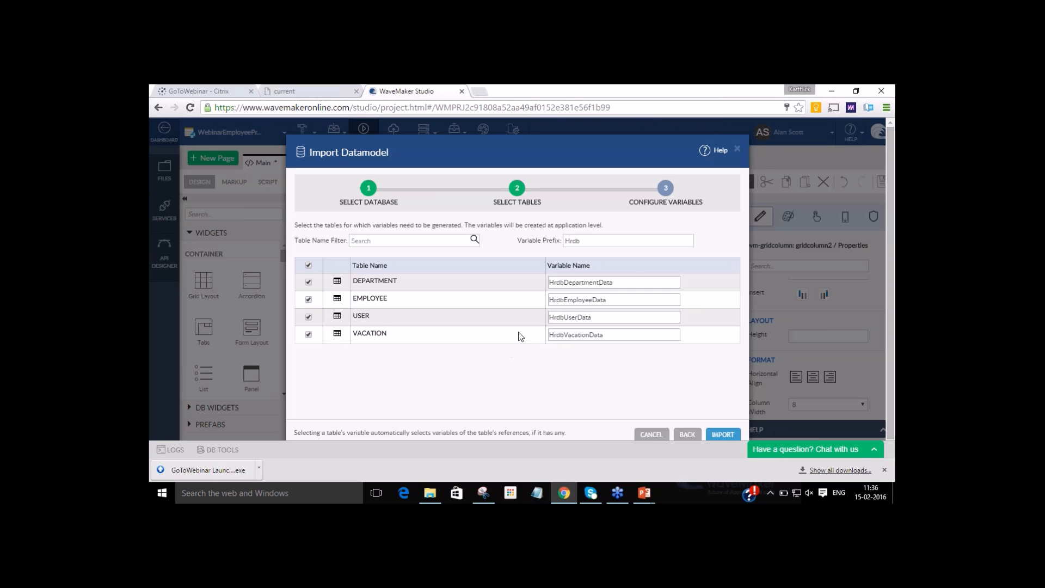
drag(624, 282, 527, 279)
click(518, 417)
click(722, 434)
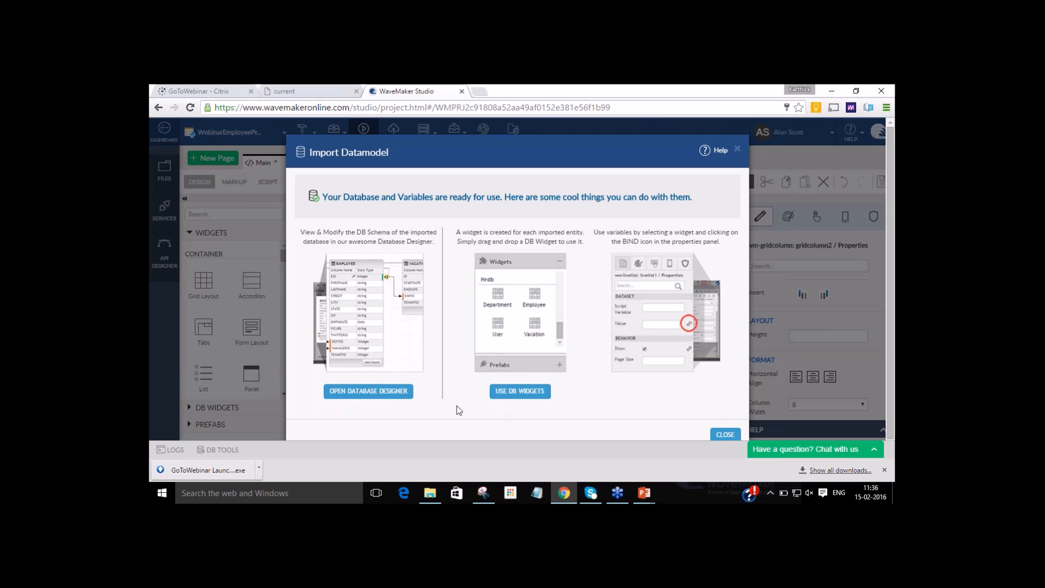
View the imported hrdb schema in the database designer, and return to the Main page and save it.
click(400, 392)
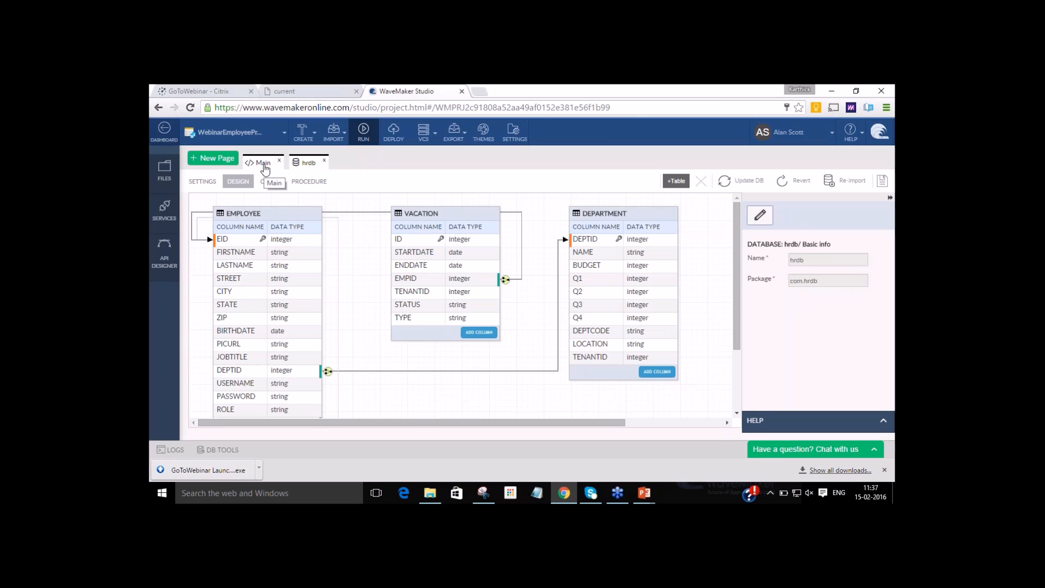
click(264, 165)
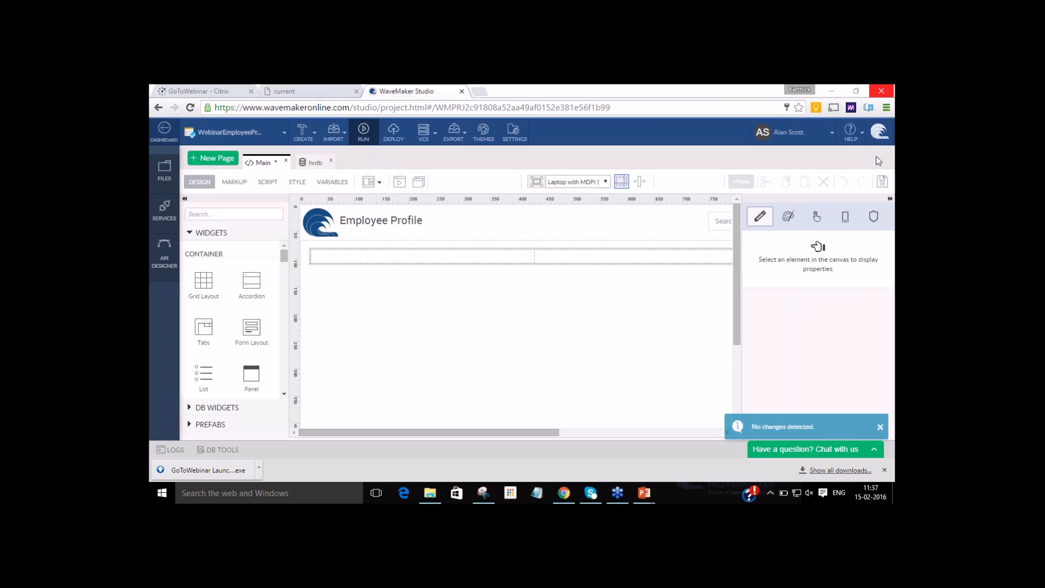
click(882, 183)
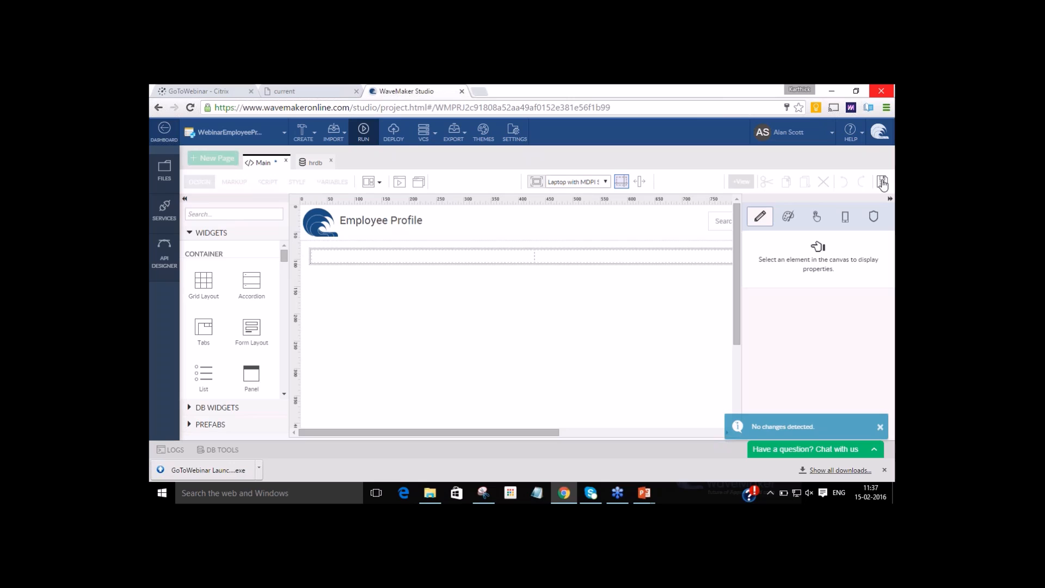
Add a Live List widget to the first column of the grid row on the Main page.
click(451, 260)
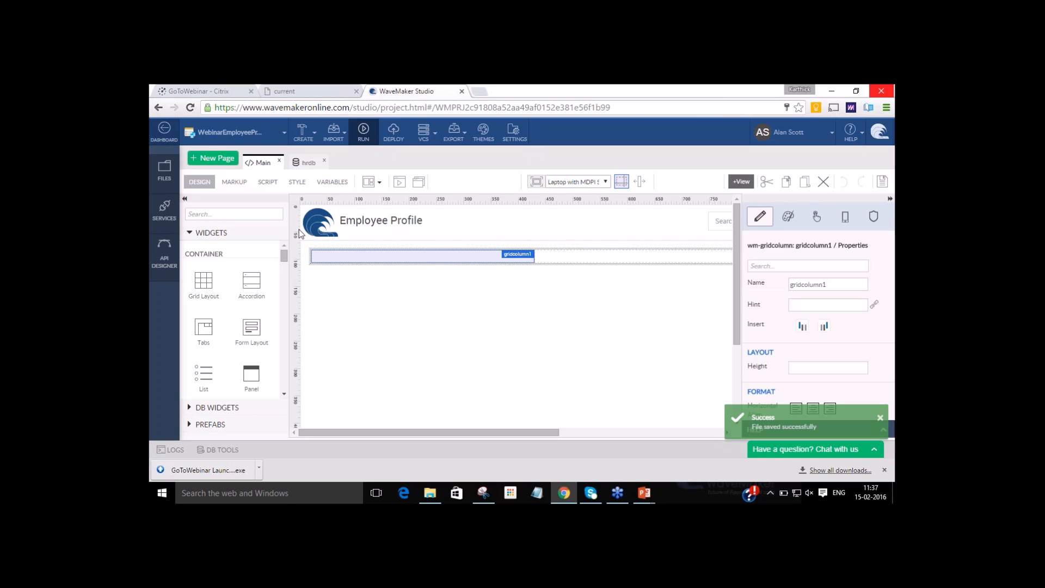
click(221, 215)
text(livelist)
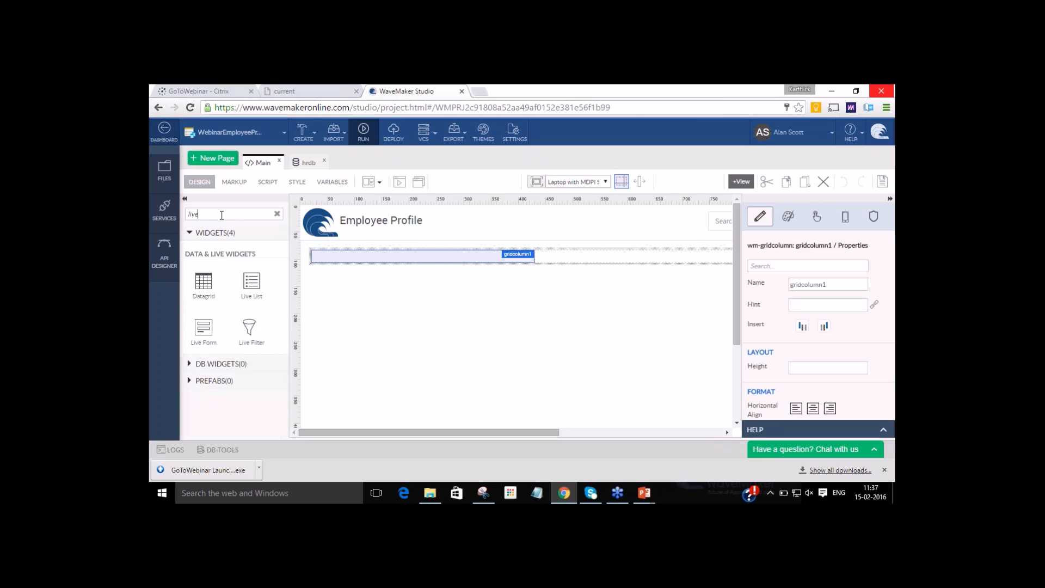
key(BackSpace)
key(BackSpace)
drag(251, 281, 351, 263)
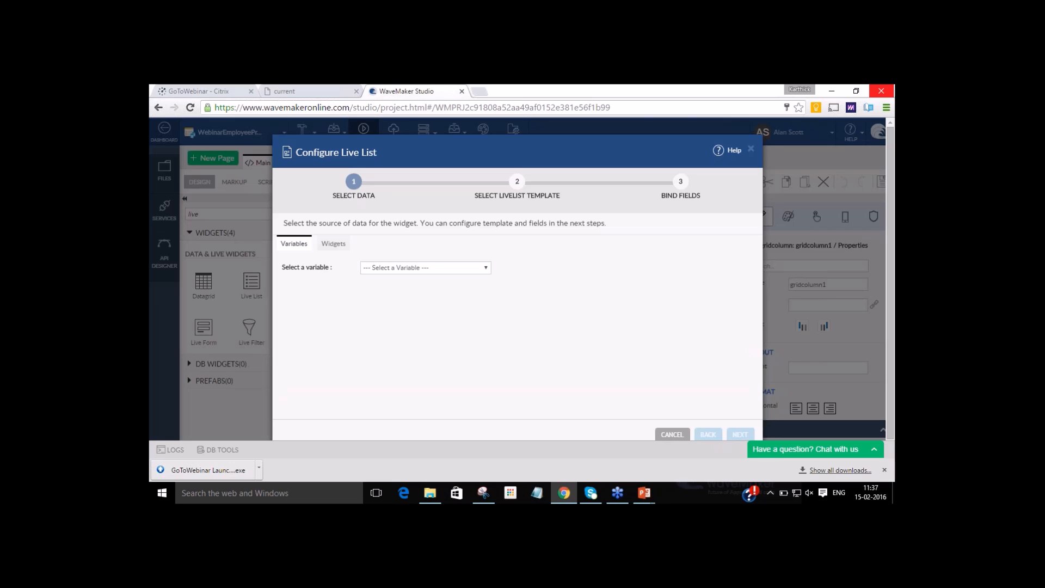
Use the HrdbEmployeeData variable's dataSet as the live list's data source and choose the Grid Layout template.
click(366, 268)
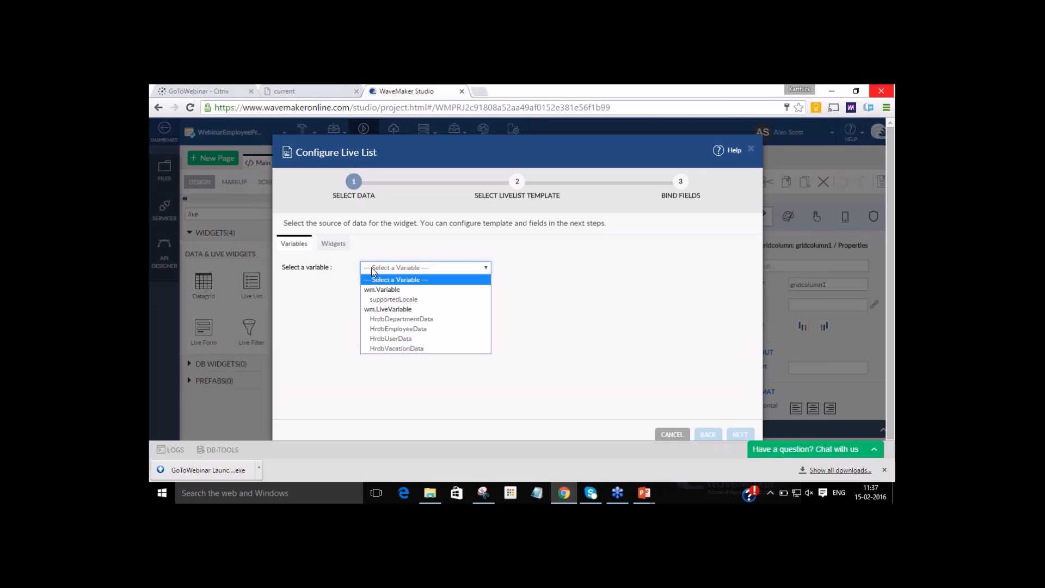
click(420, 329)
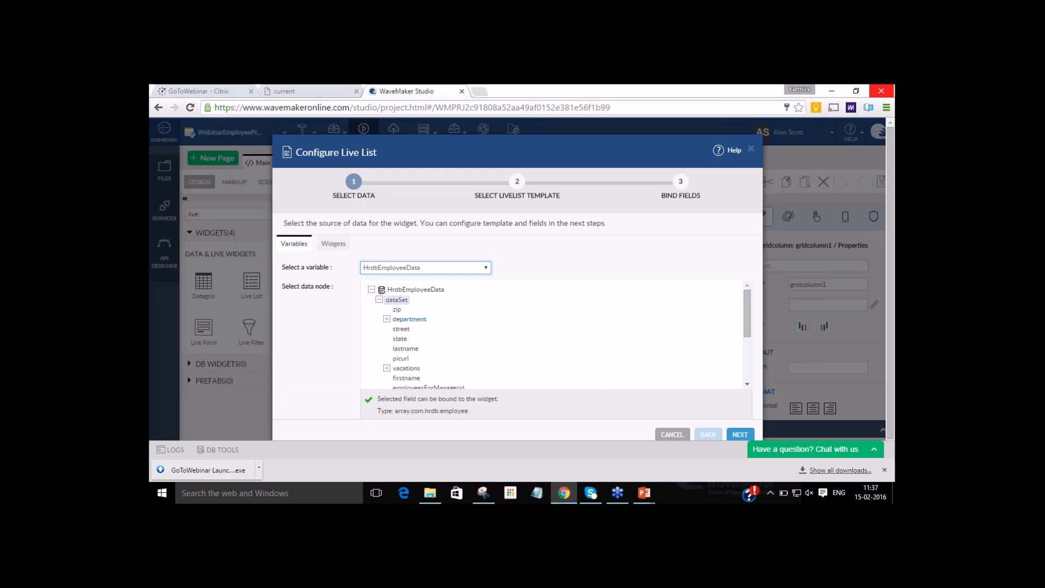
click(742, 434)
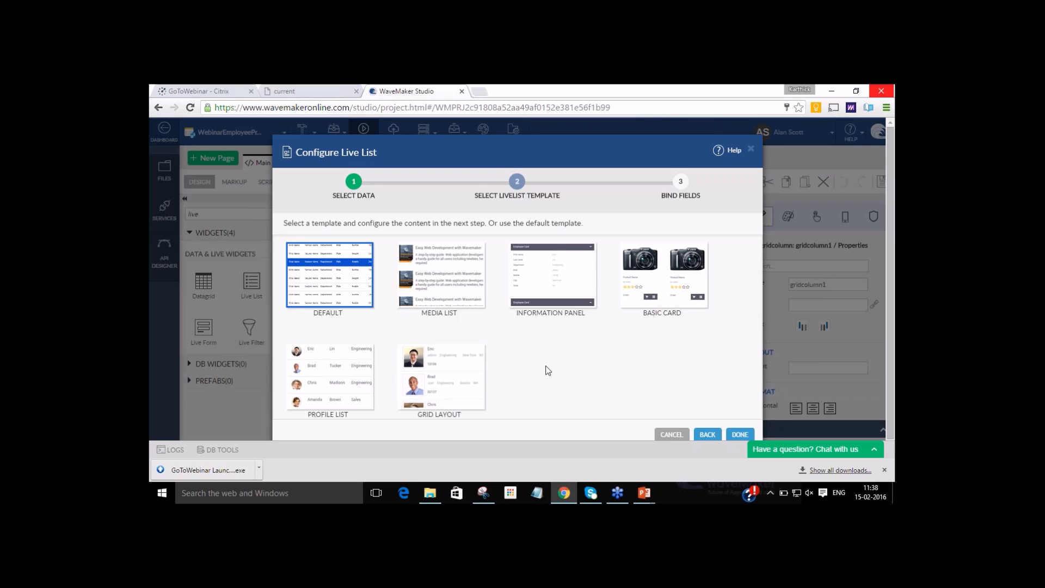
click(443, 376)
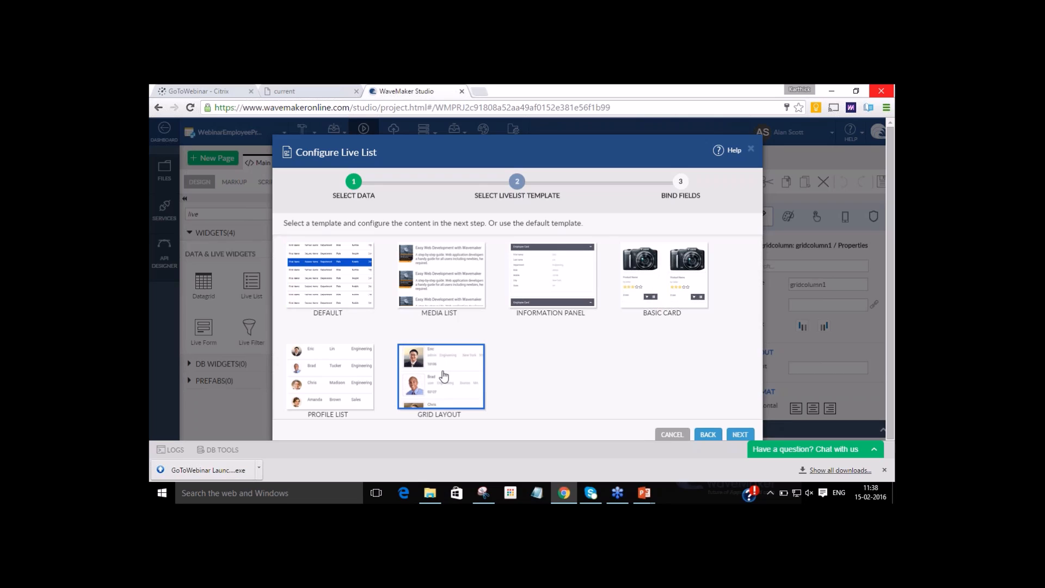
click(741, 436)
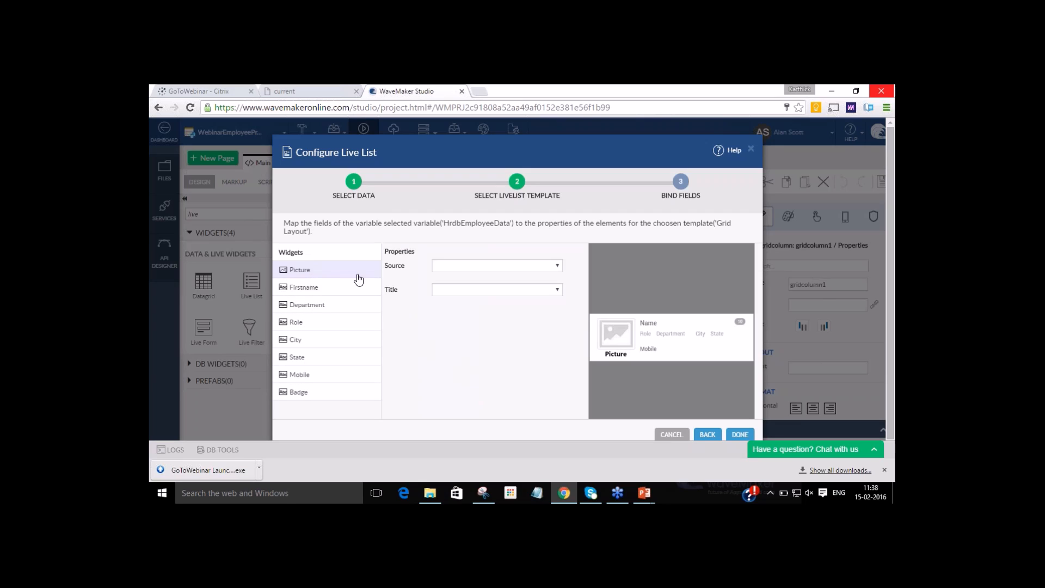
Bind the live list's Picture source to picurl and its title to firstname.
click(472, 265)
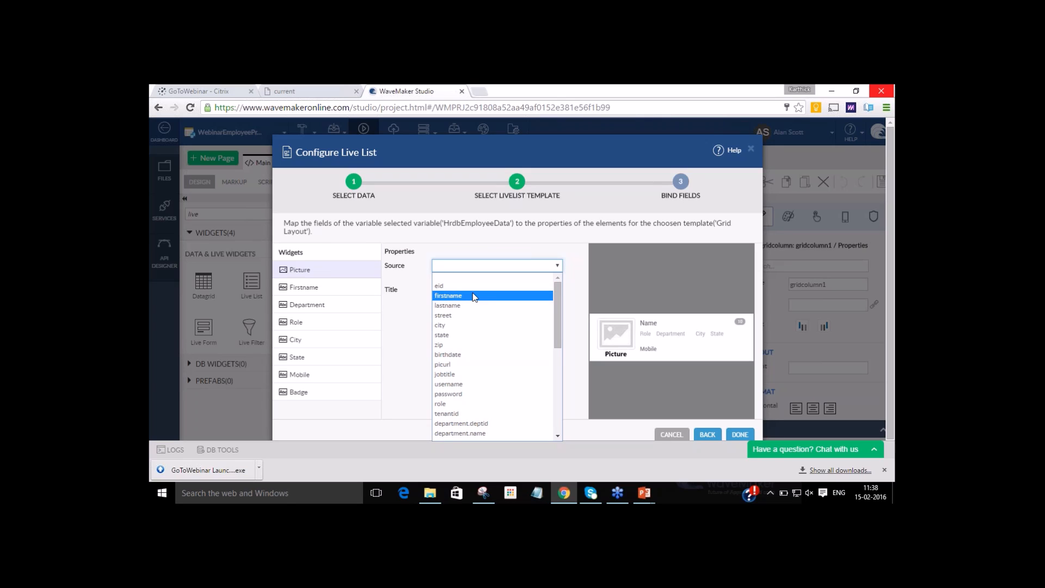
click(470, 365)
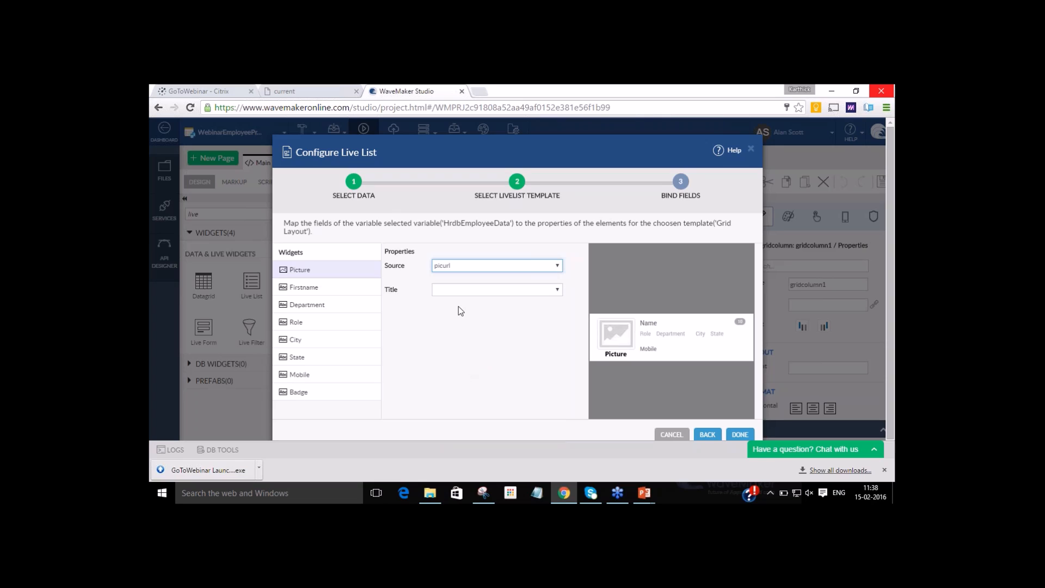
click(459, 290)
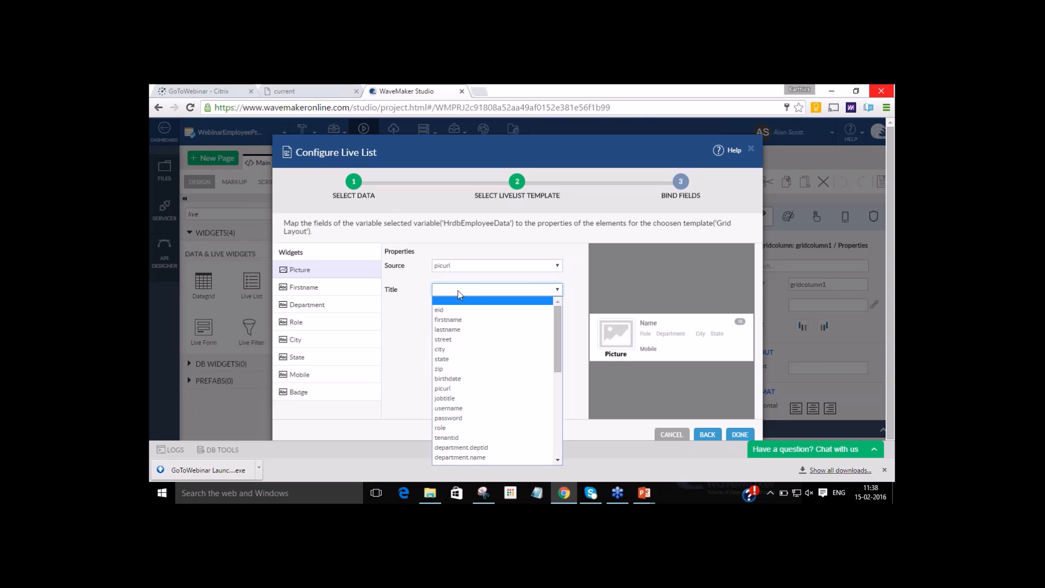
click(452, 320)
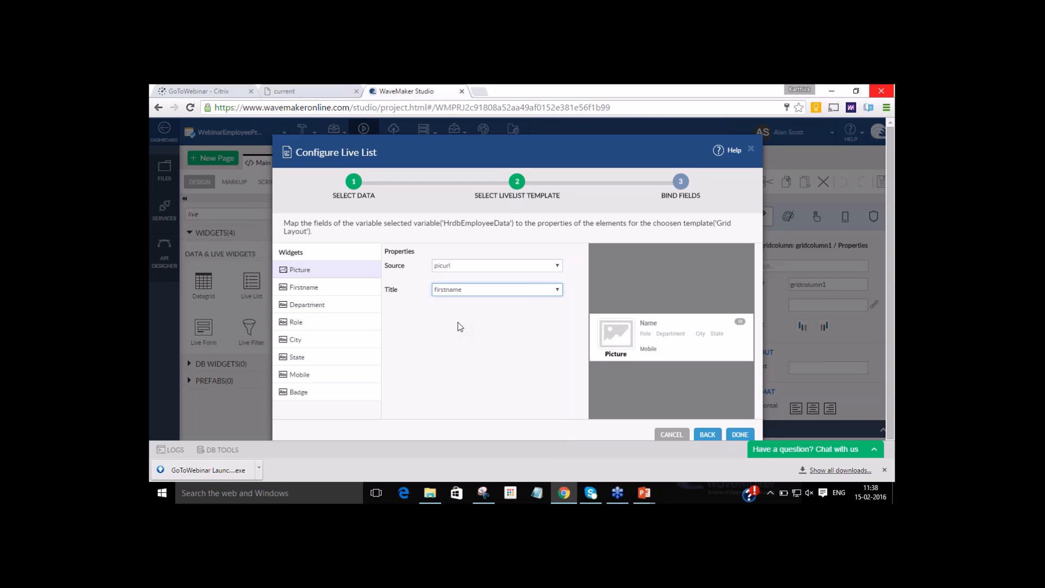
Bind the Firstname caption to firstname and the Role caption to jobtitle, and finish the live list configuration.
click(302, 286)
click(481, 264)
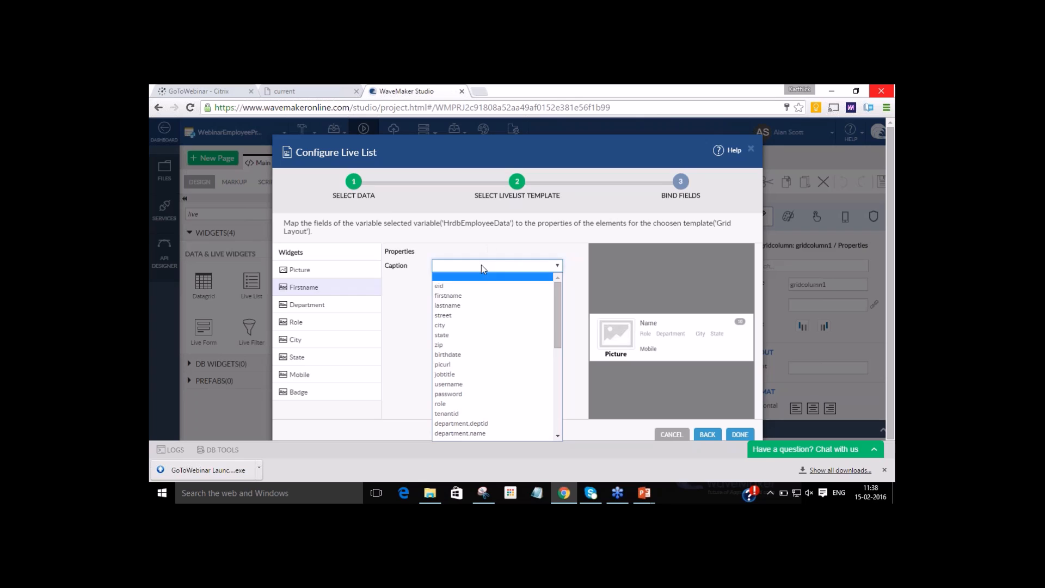
click(478, 297)
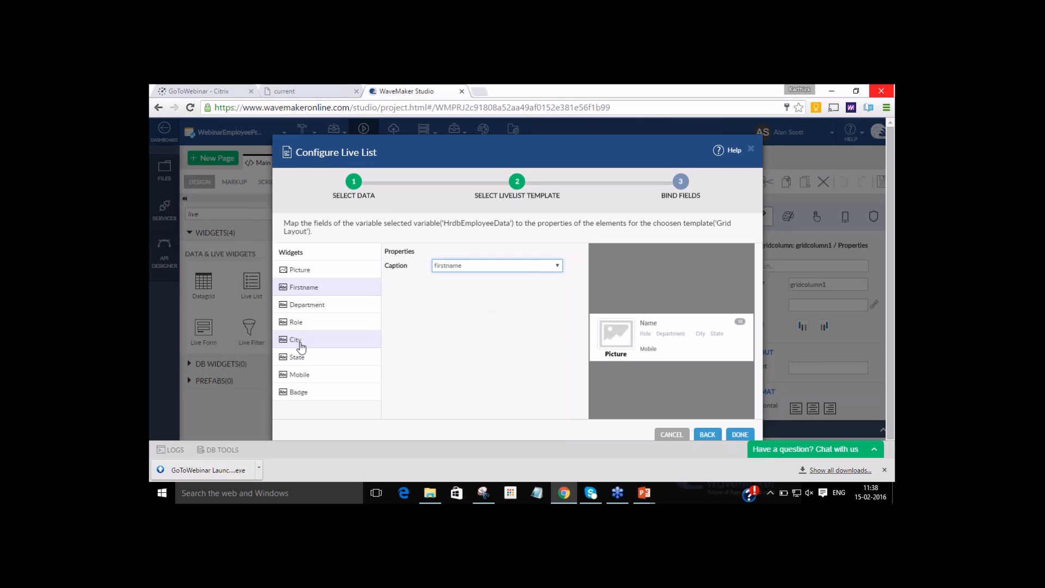
click(298, 326)
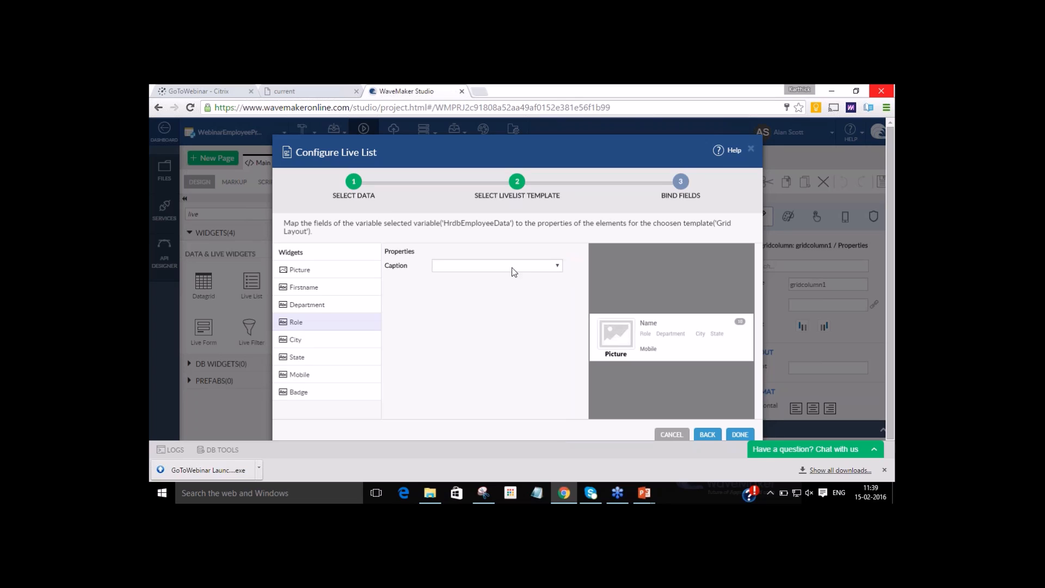
click(512, 267)
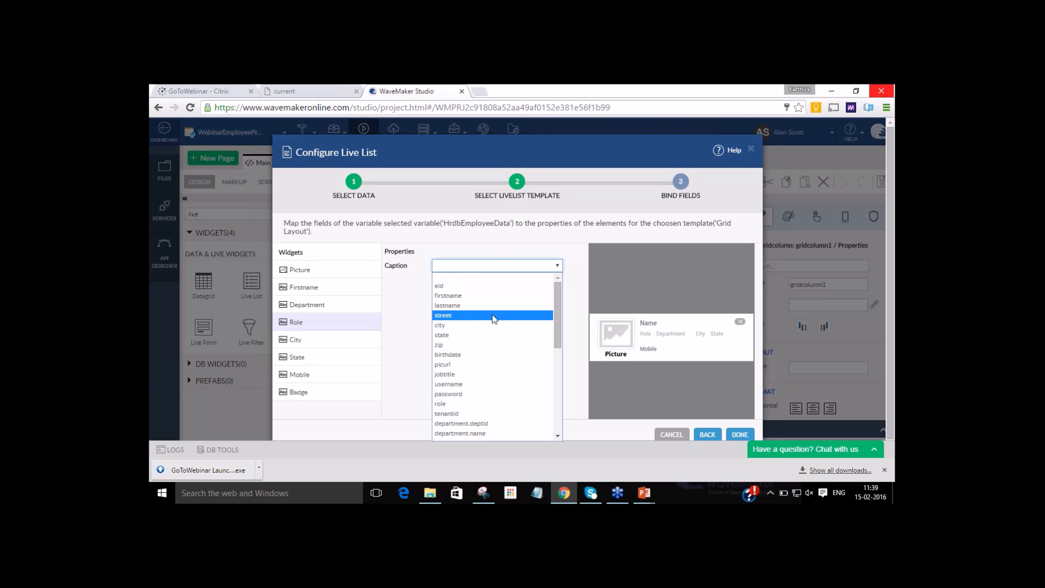
click(472, 373)
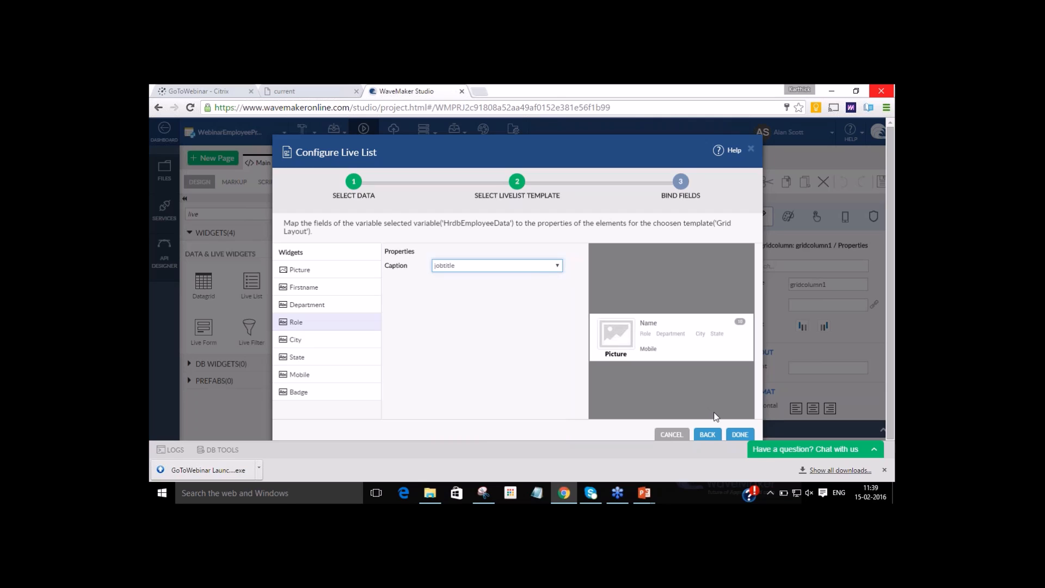
click(738, 439)
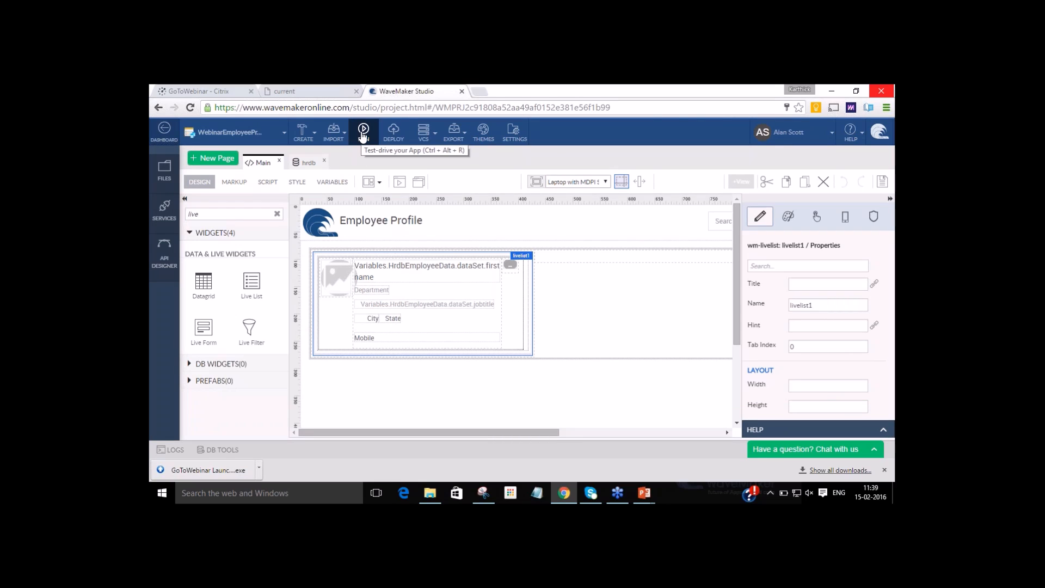
Preview the running app as Apple iPad Mini and as laptop with HiDPI screen, and close the preview.
click(363, 130)
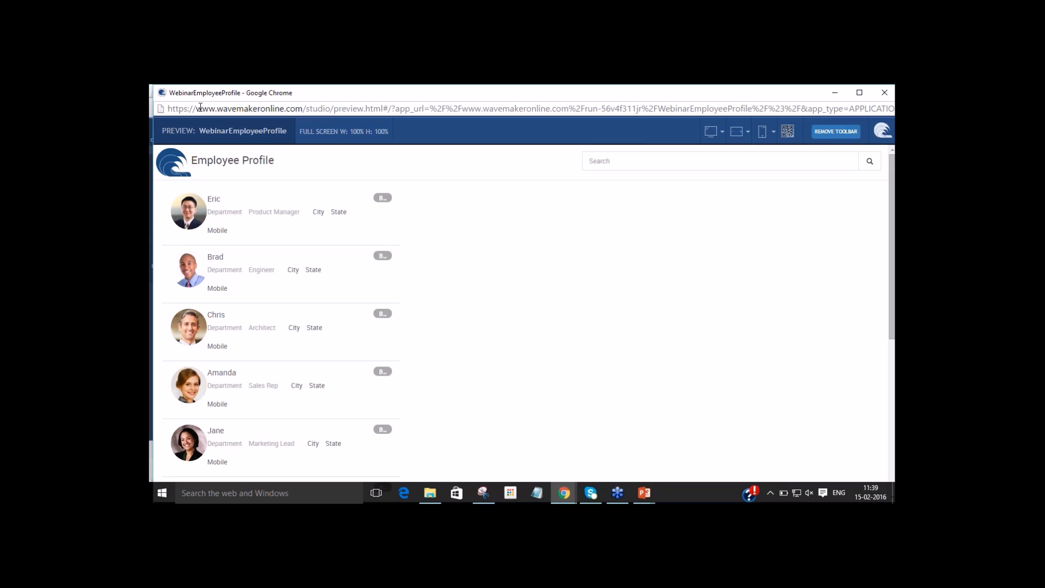
click(748, 137)
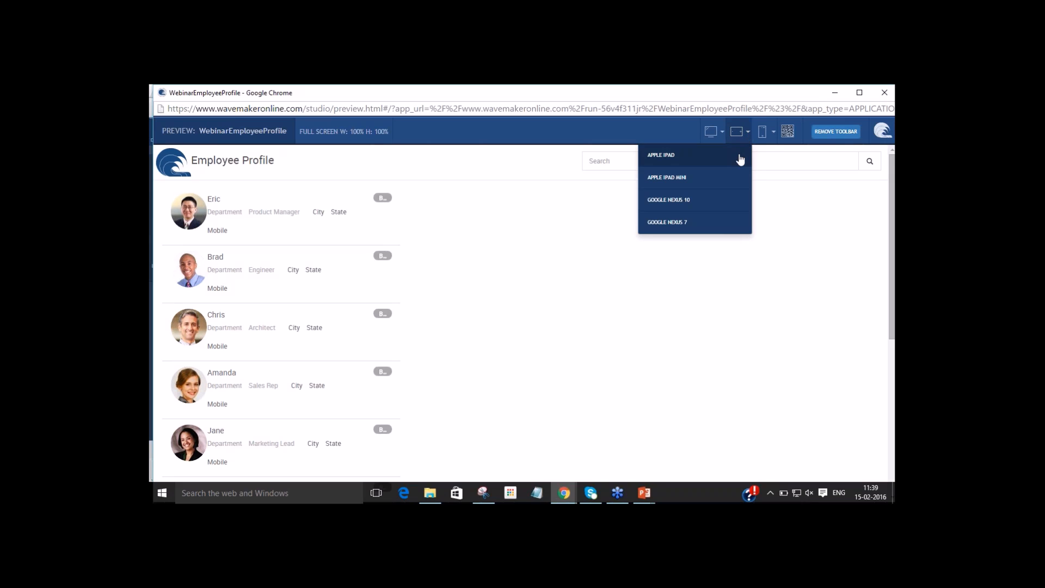
click(725, 186)
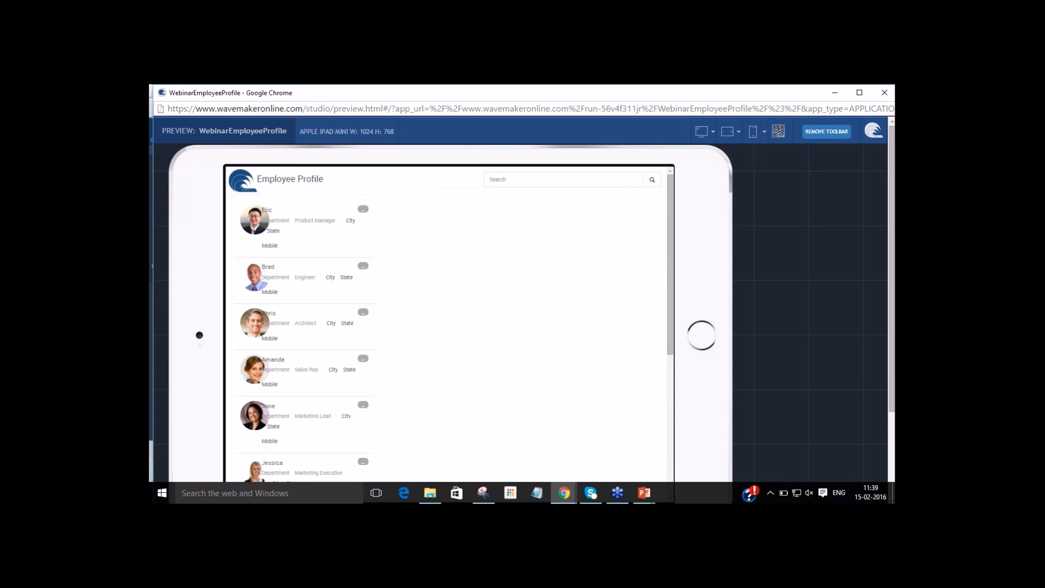
click(703, 131)
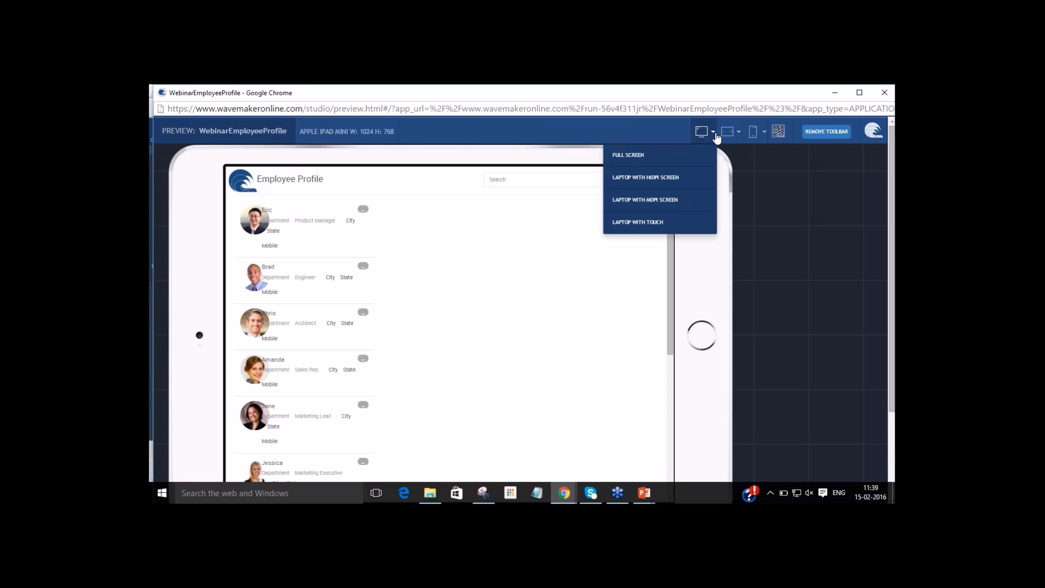
click(690, 179)
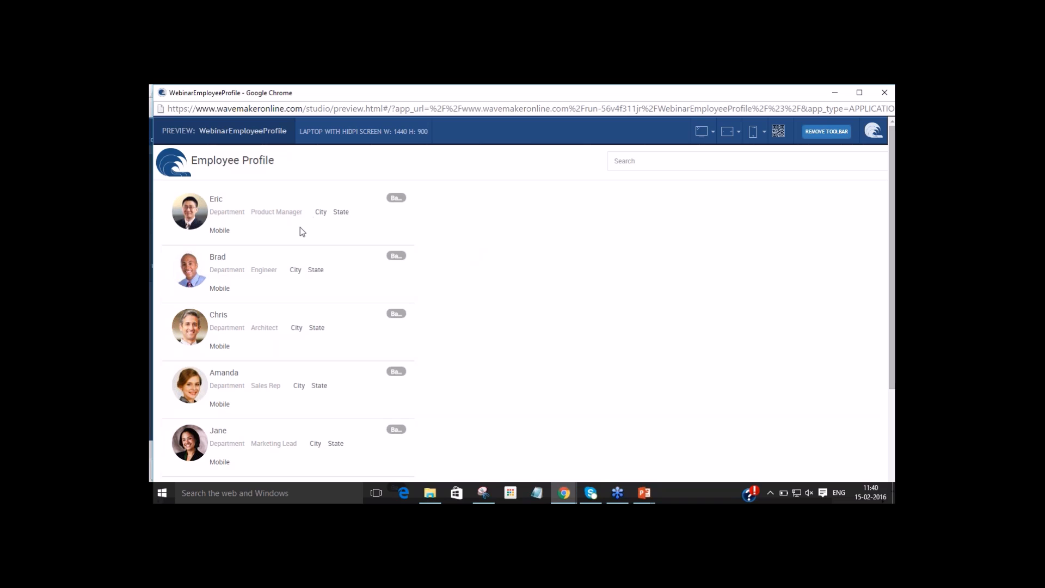
click(885, 93)
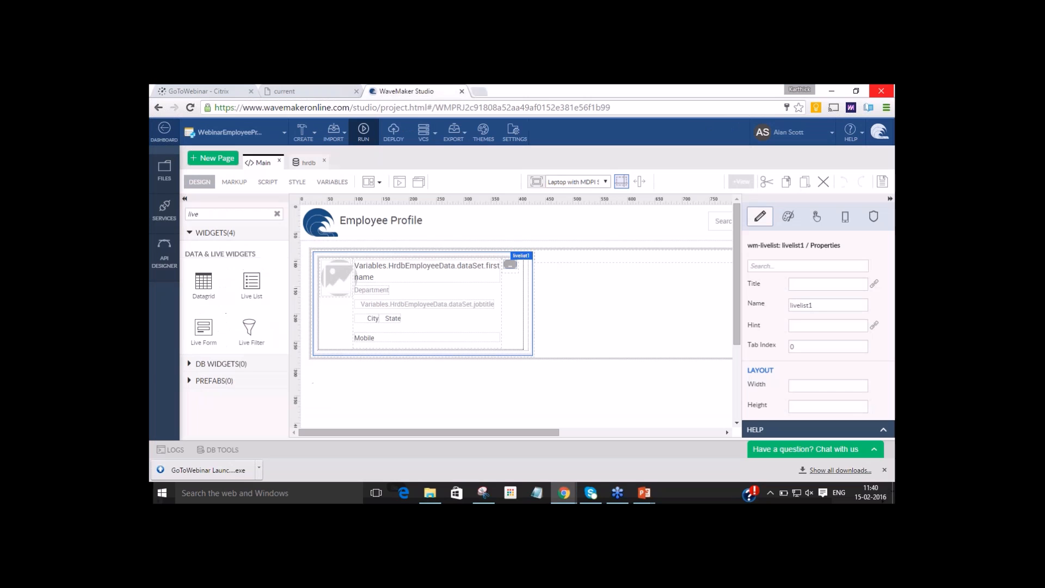
Delete the Badge, Department, City, State and Mobile labels from the live list template and save the page.
click(511, 265)
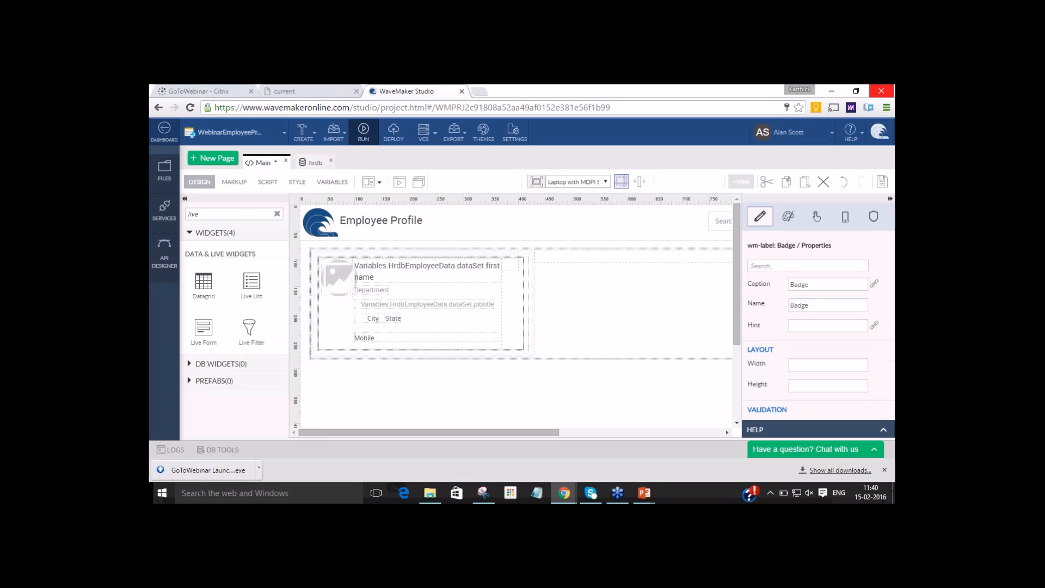
key(Delete)
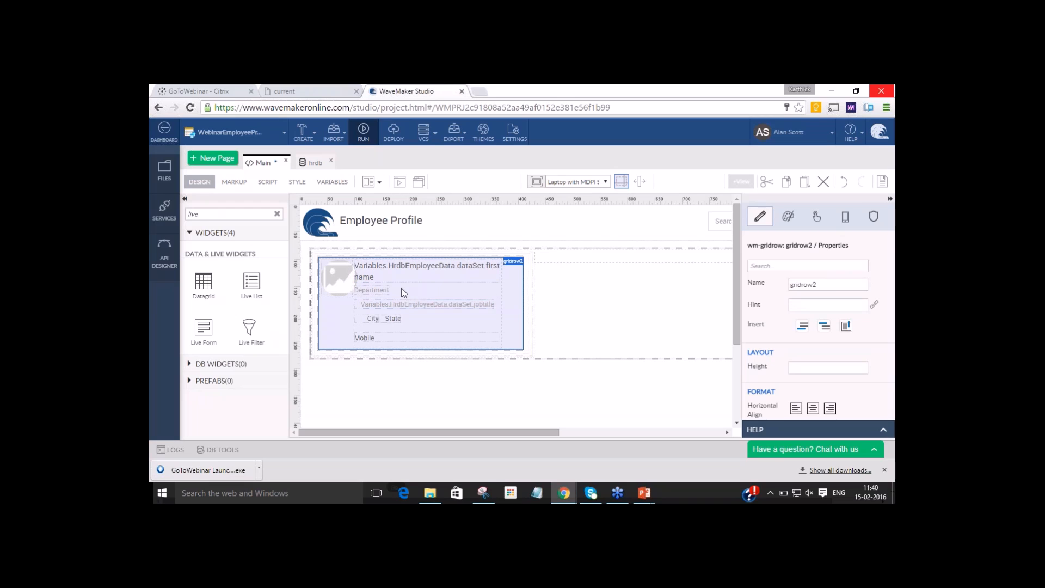
click(359, 289)
key(Delete)
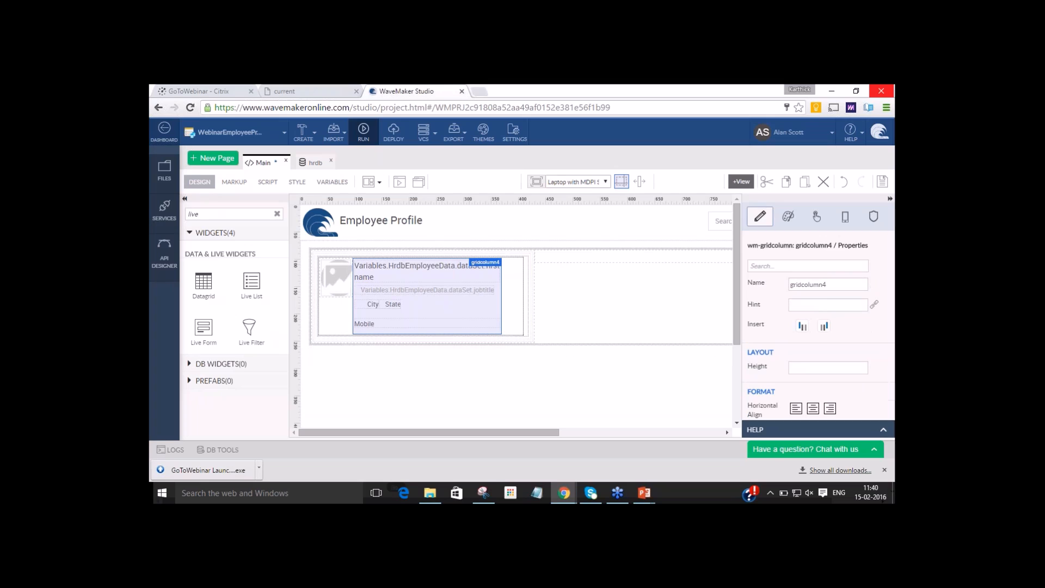
click(373, 303)
key(Delete)
click(370, 304)
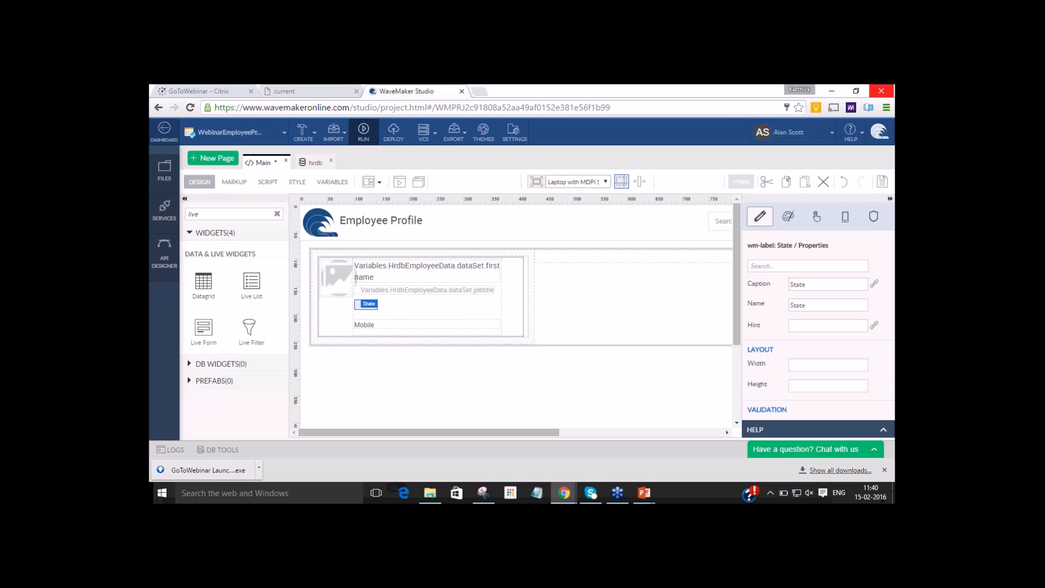
key(Delete)
click(372, 309)
key(Delete)
click(883, 181)
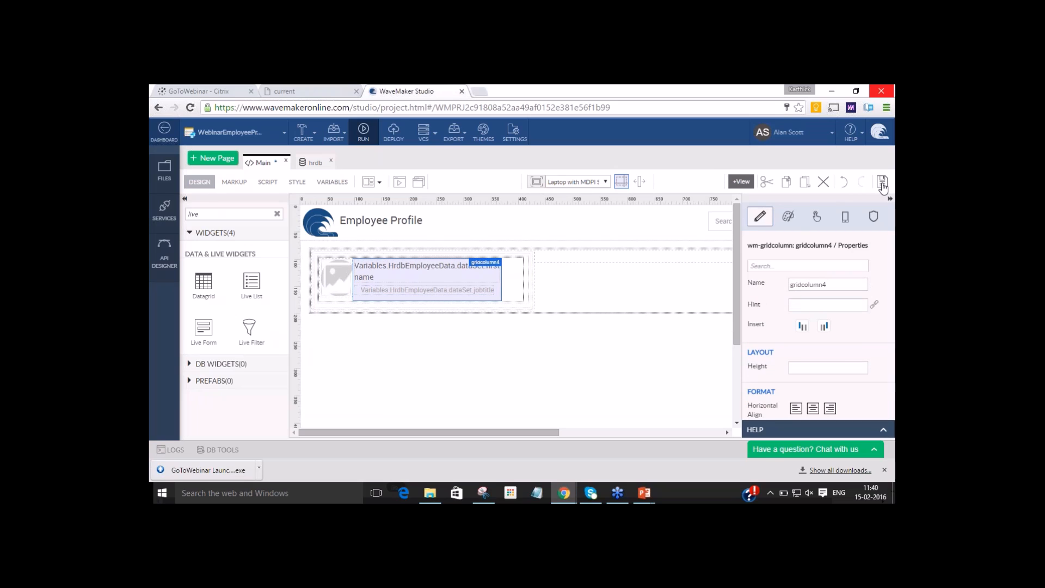
Preview the page with the reduced list, select the first employee entry, and return to the studio.
click(391, 183)
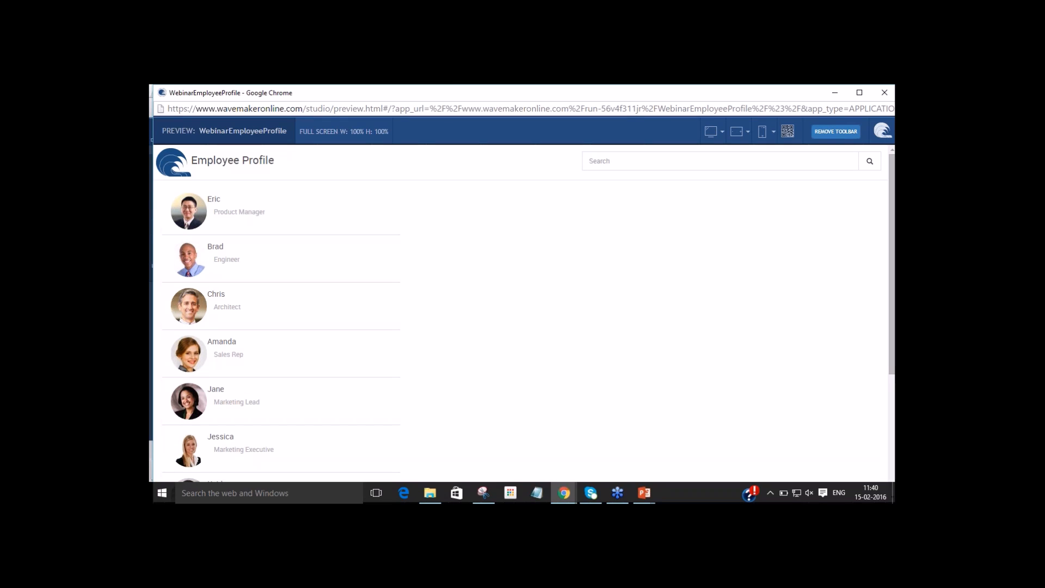
click(251, 216)
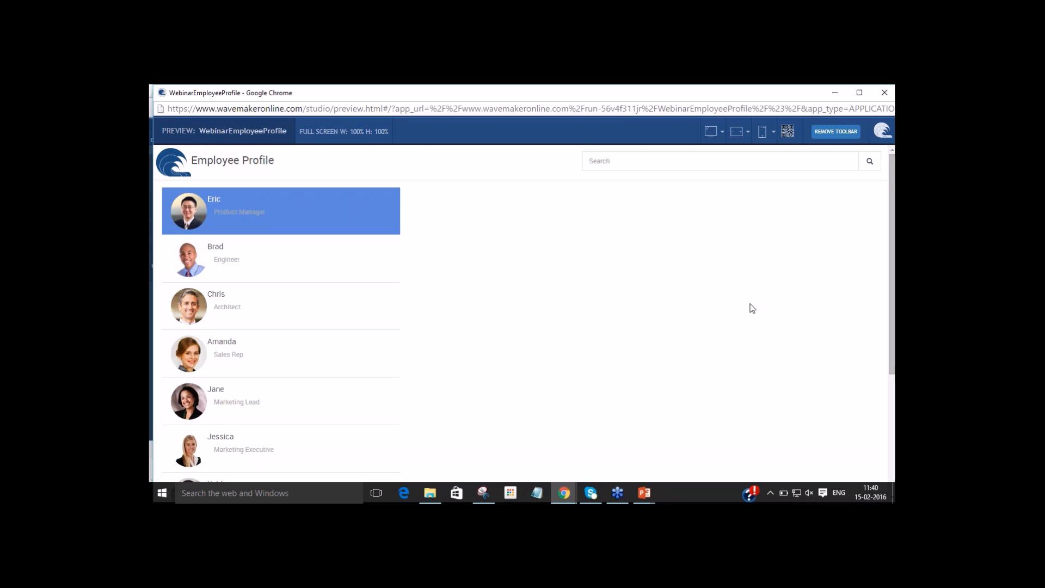
key(alt+Tab)
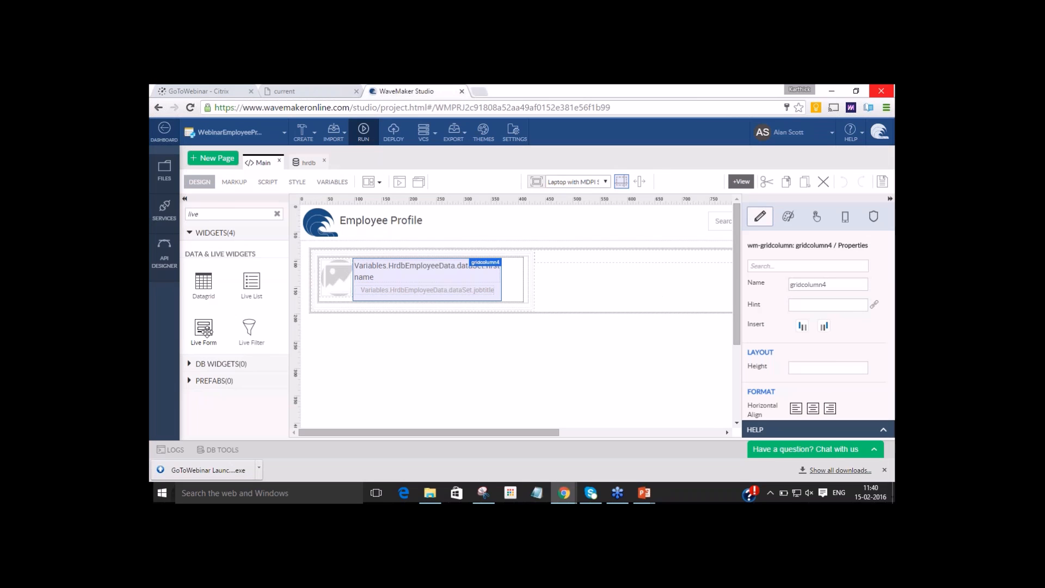
Add a Live Form to the empty second grid column and bind it to the selecteditem node of livelist1.
drag(205, 331, 621, 260)
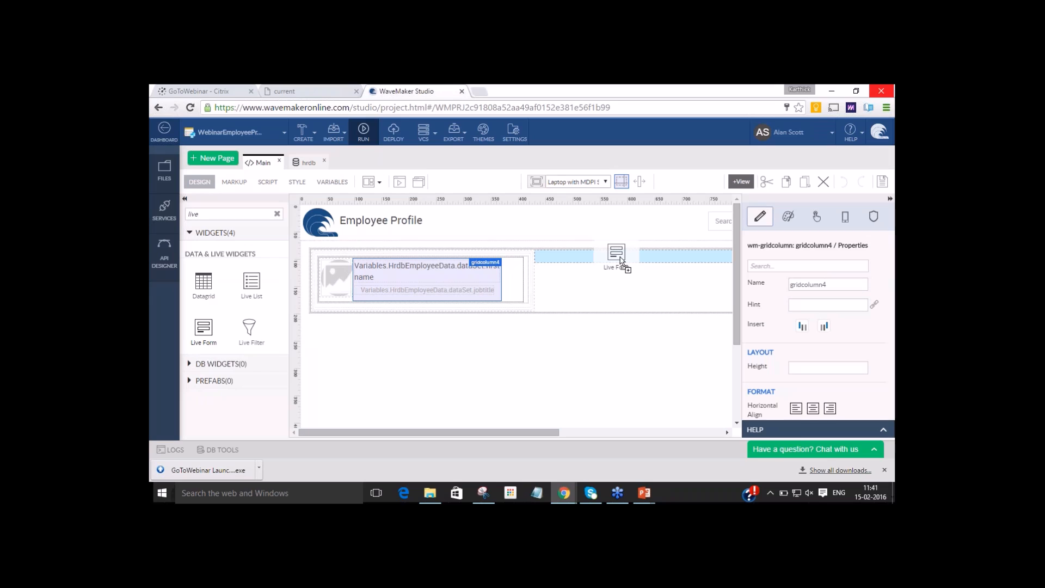
drag(620, 260, 621, 260)
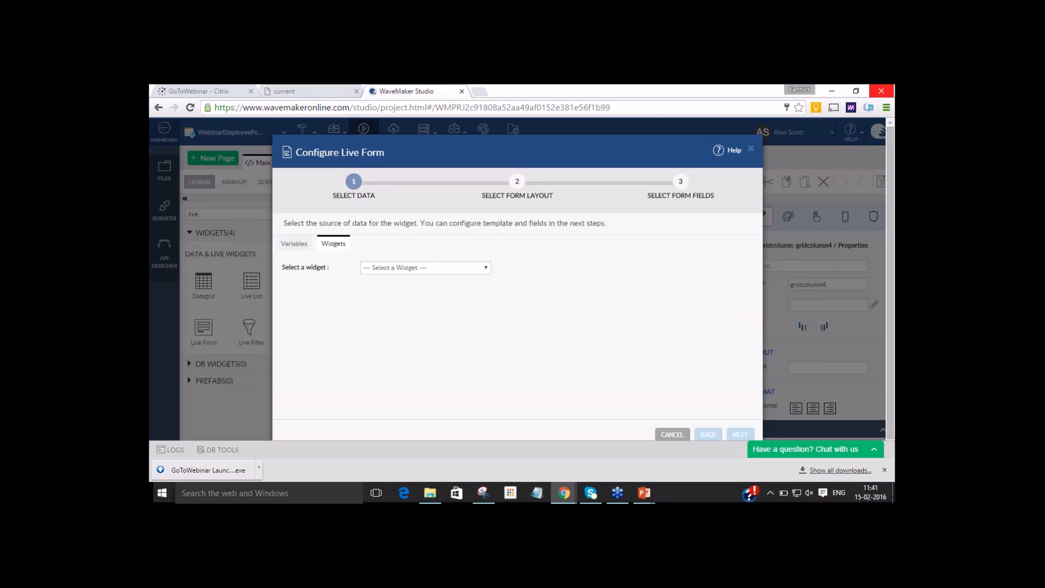
click(485, 269)
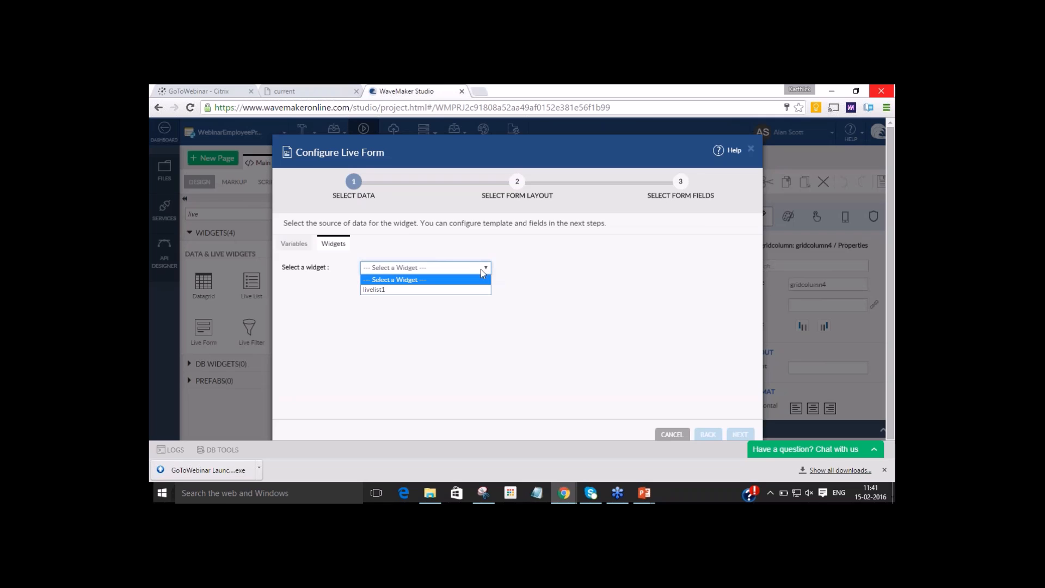
click(462, 292)
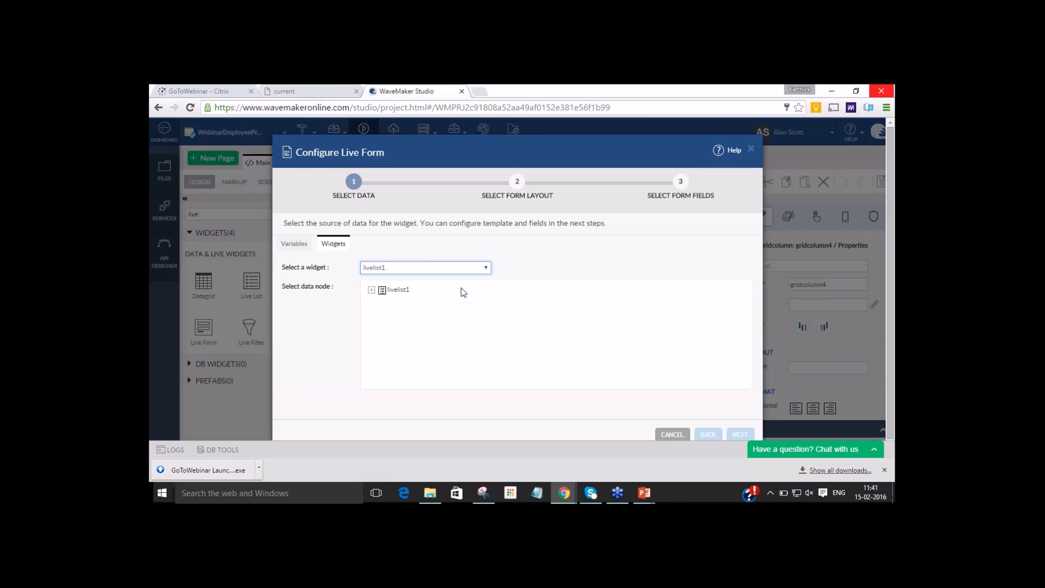
click(371, 290)
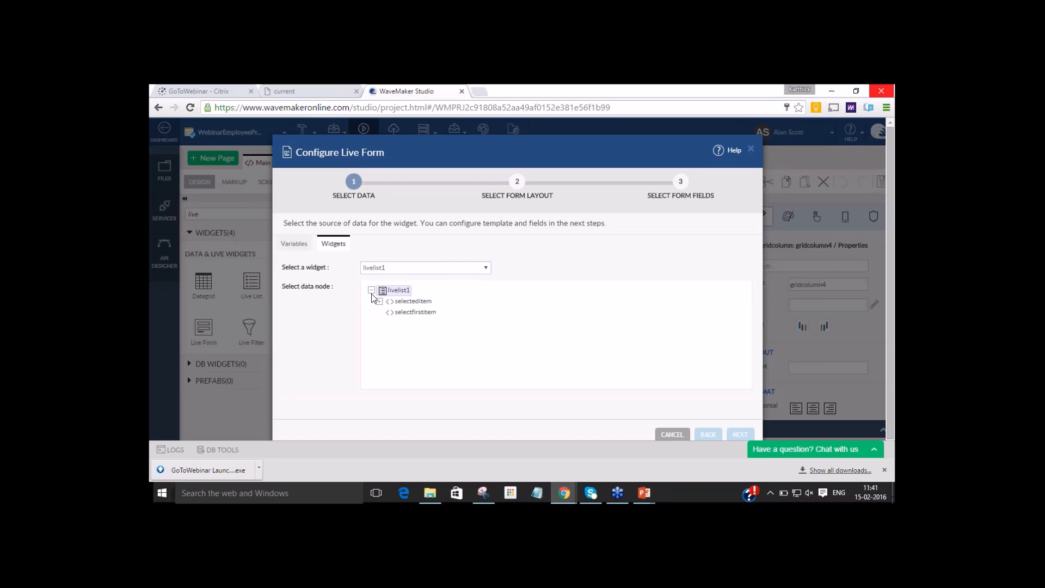
click(379, 301)
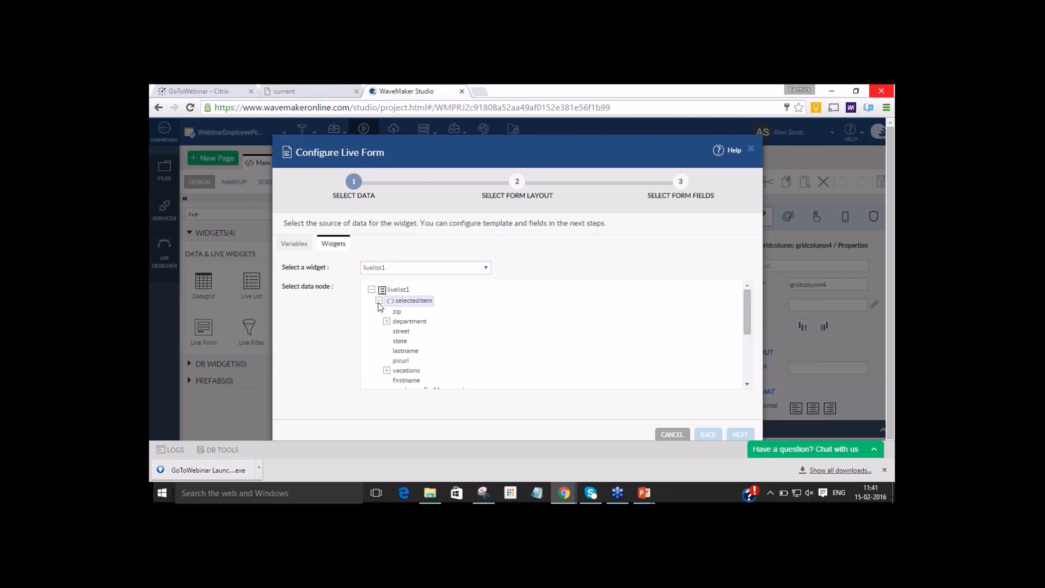
click(411, 301)
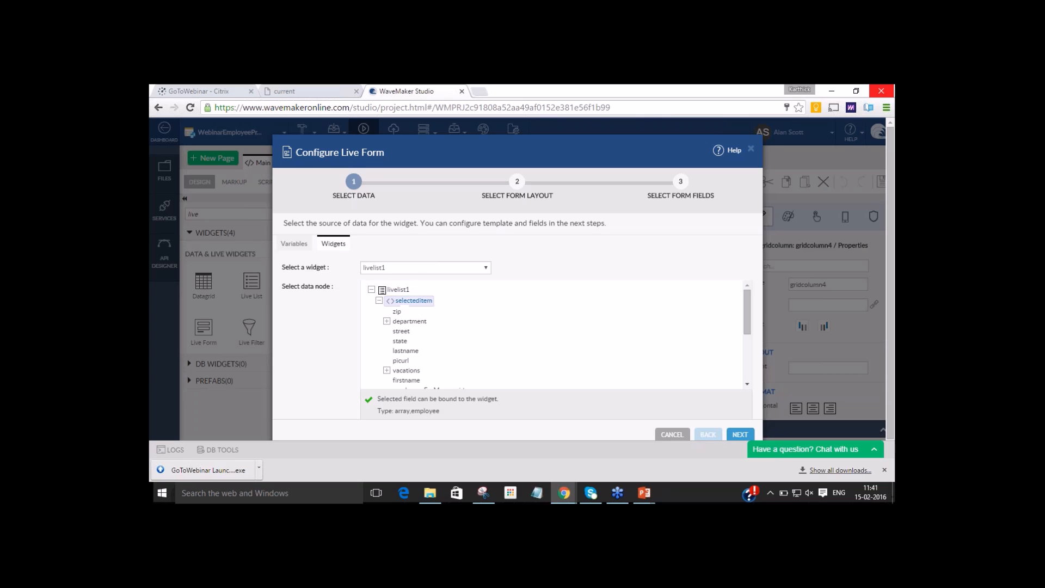
Give the live form the one-column layout in read-only mode and proceed to the form fields.
click(740, 433)
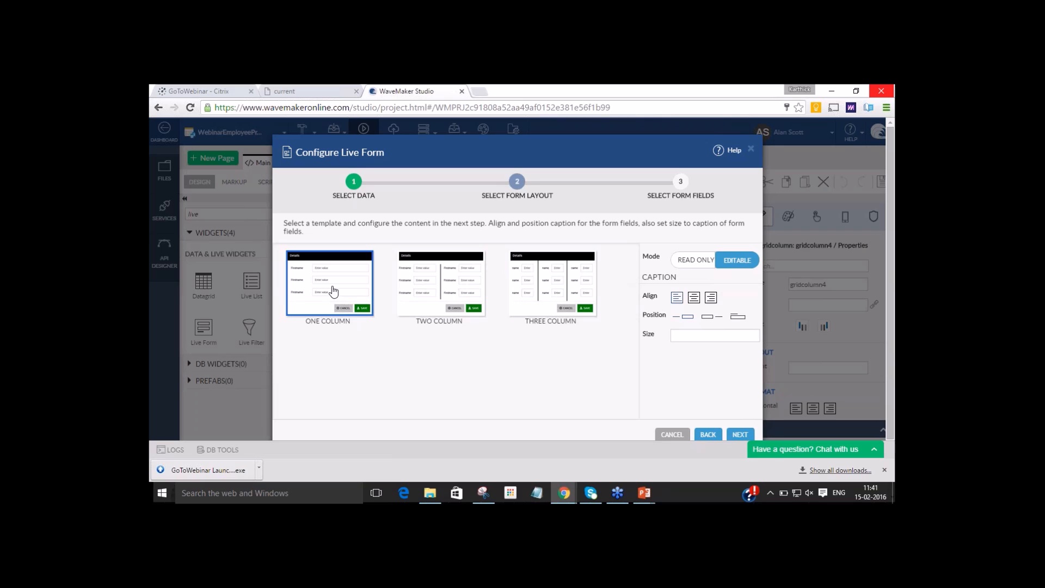
click(698, 261)
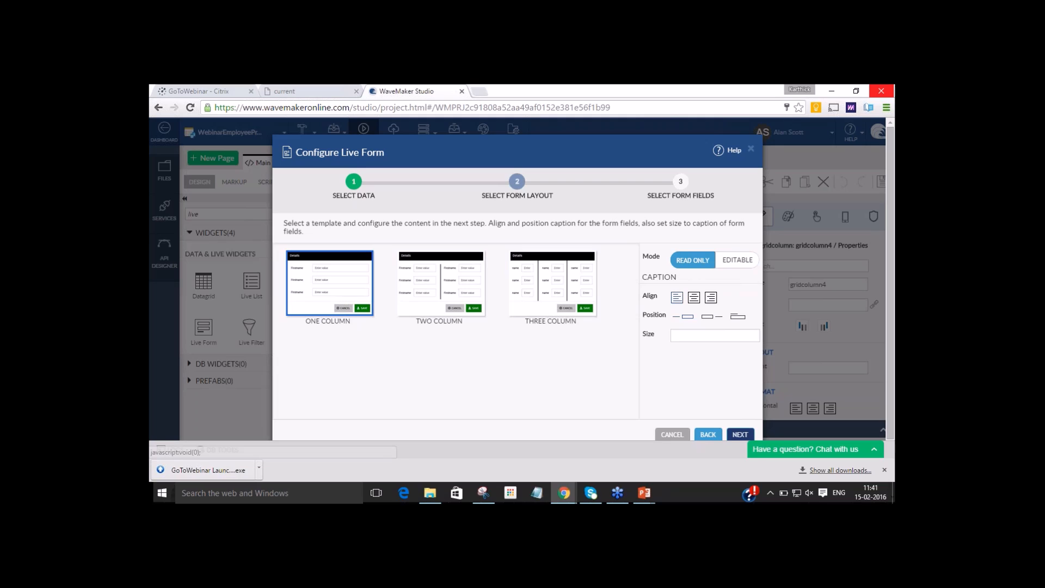
click(740, 434)
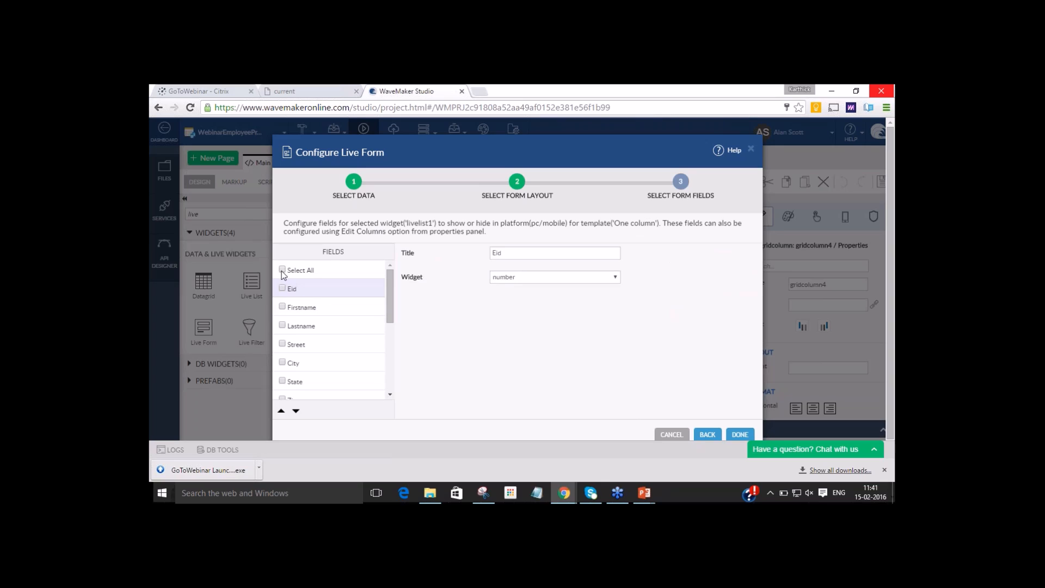
Include the Firstname, Lastname, Street, City, State and Zip fields in the live form.
click(359, 307)
click(282, 307)
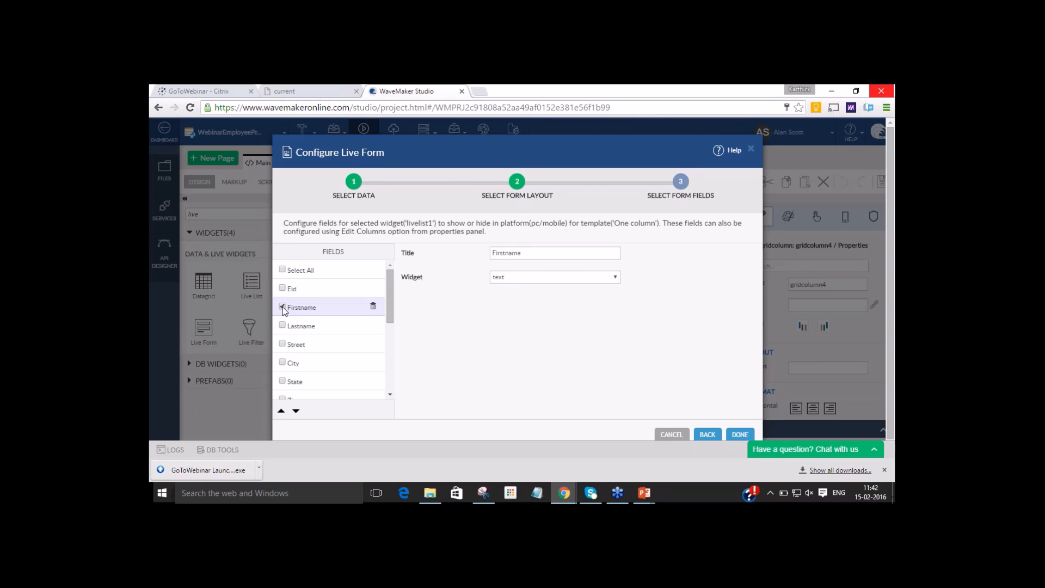
click(282, 325)
click(301, 325)
click(281, 343)
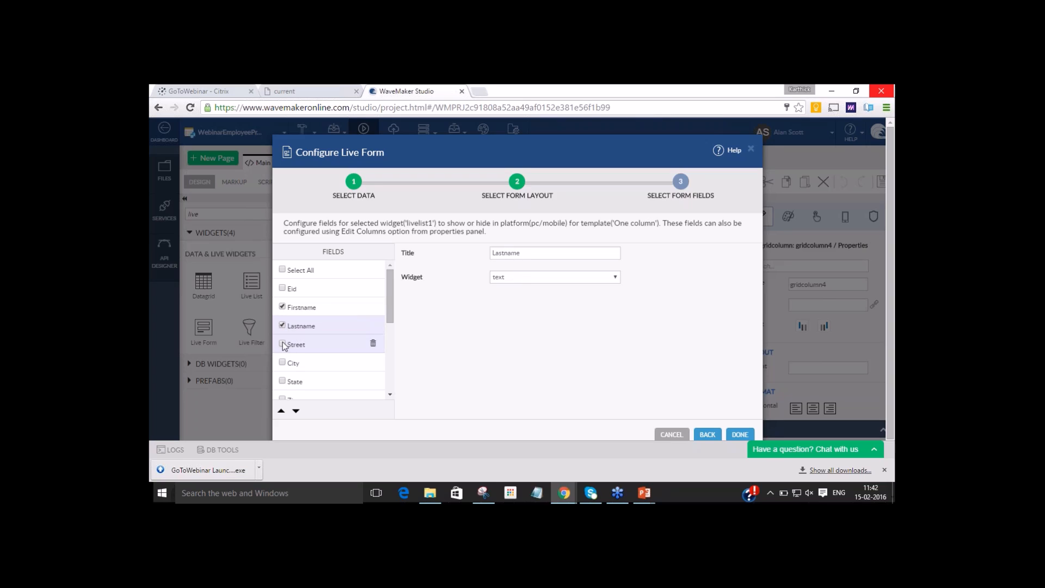
click(282, 362)
click(282, 381)
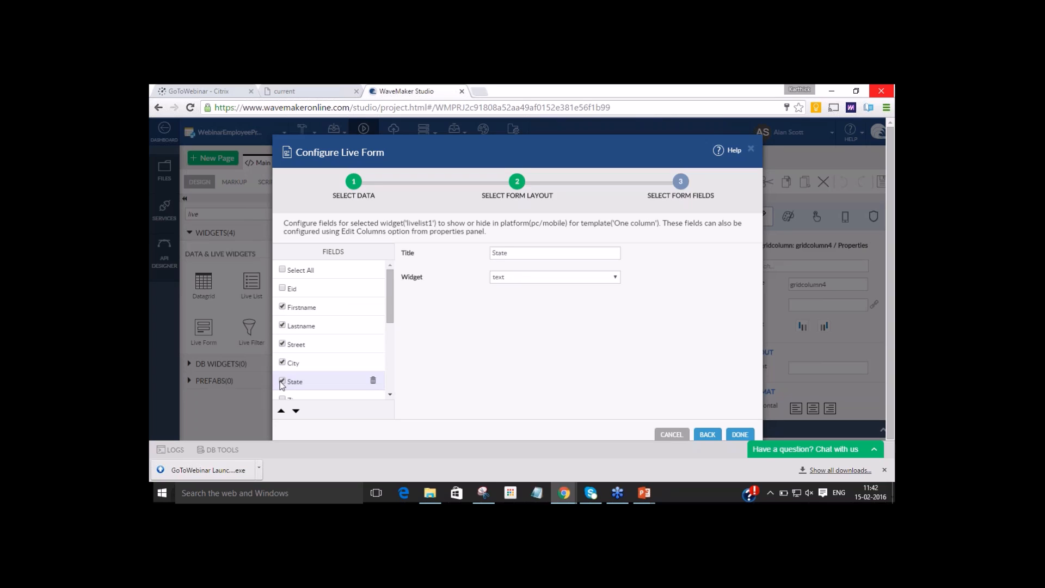
click(282, 398)
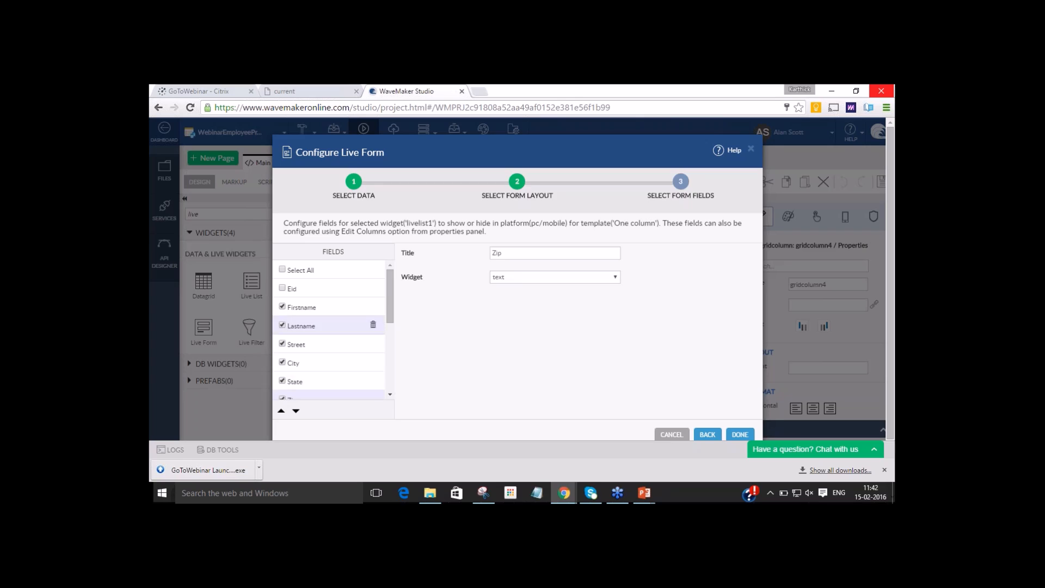
Exclude Street, State and Zip from the live form, include Birthdate, and finish the form configuration.
drag(389, 284, 396, 300)
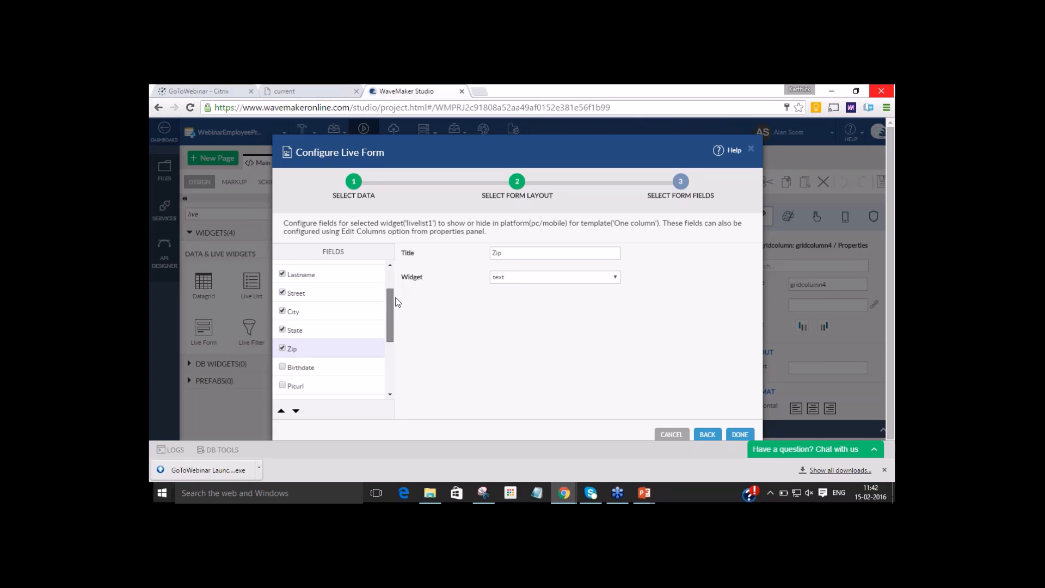
click(282, 292)
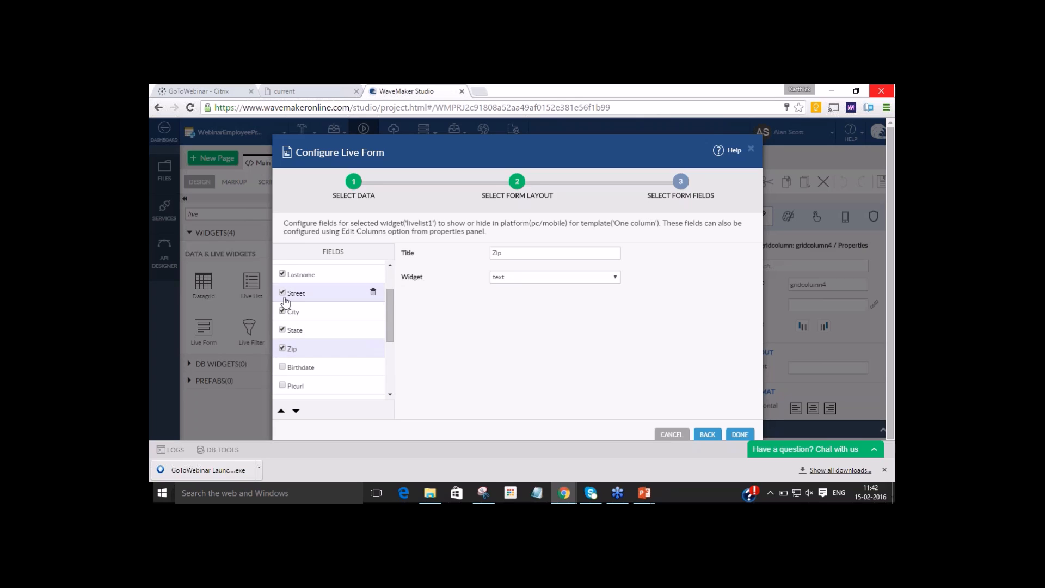
click(282, 330)
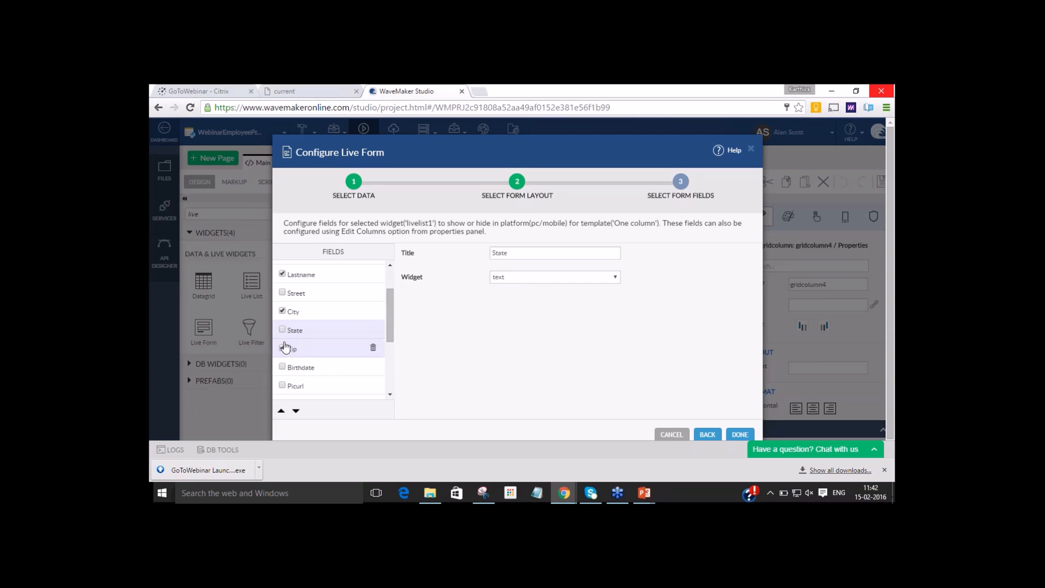
click(284, 349)
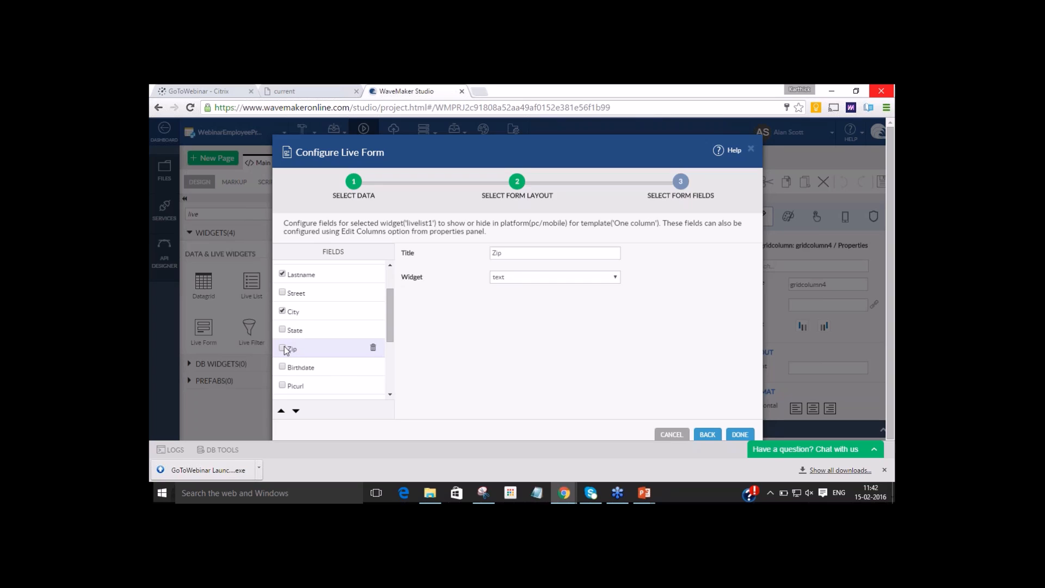
click(282, 366)
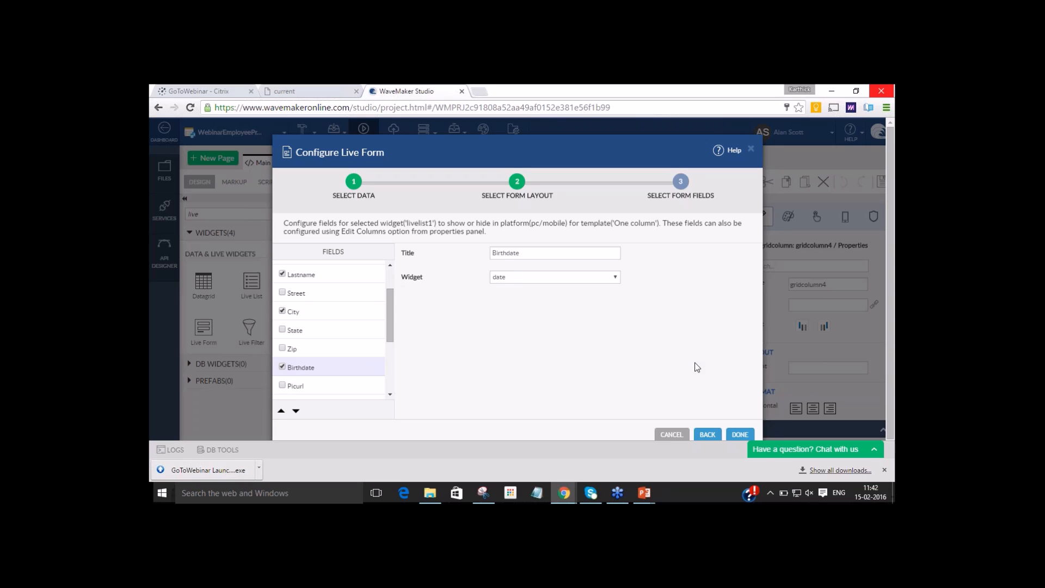
click(740, 435)
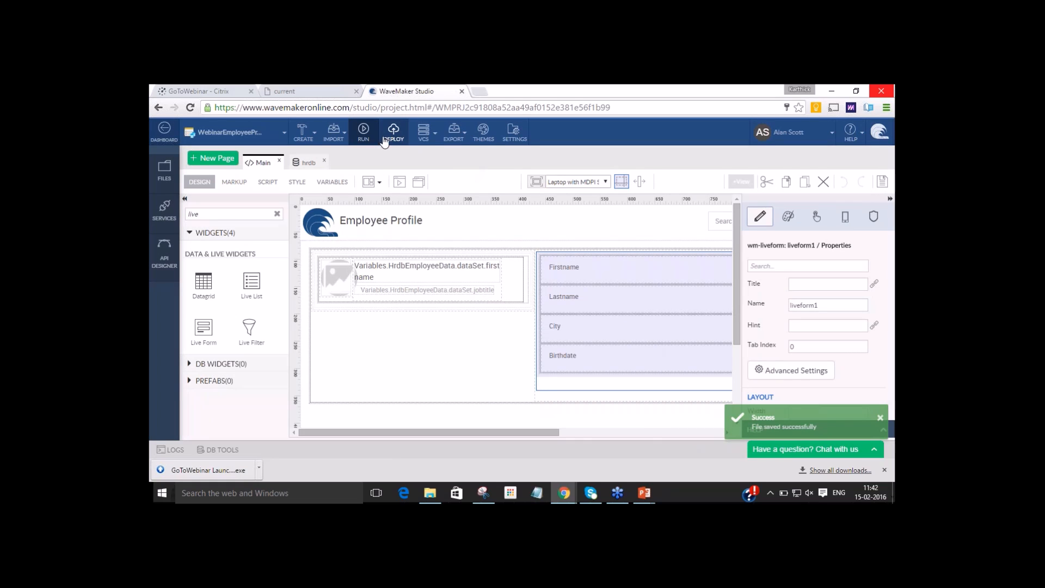
Preview the app, select the first three employees in turn to check the linked form, and return to the studio.
click(363, 142)
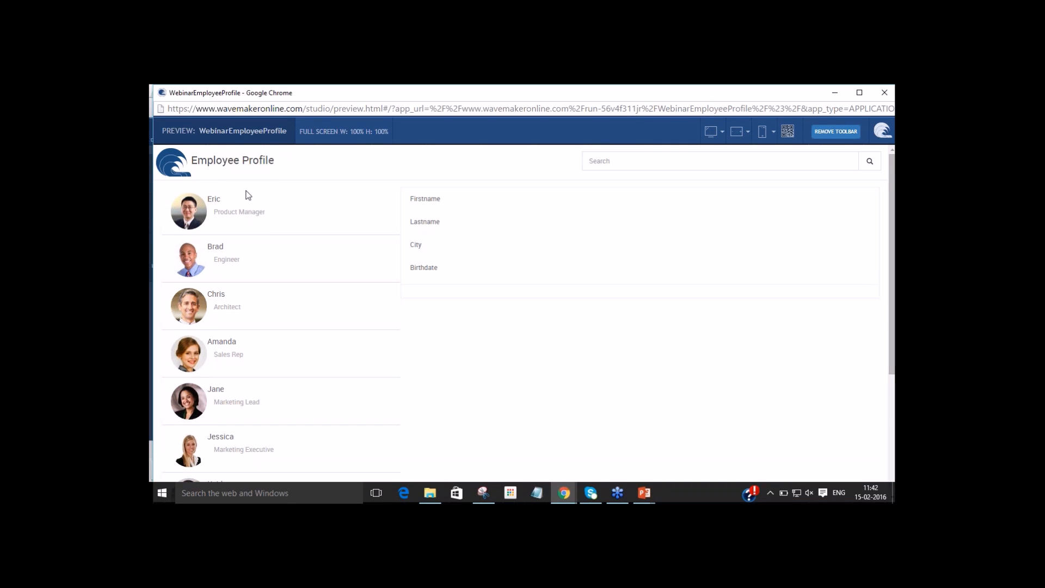
click(238, 210)
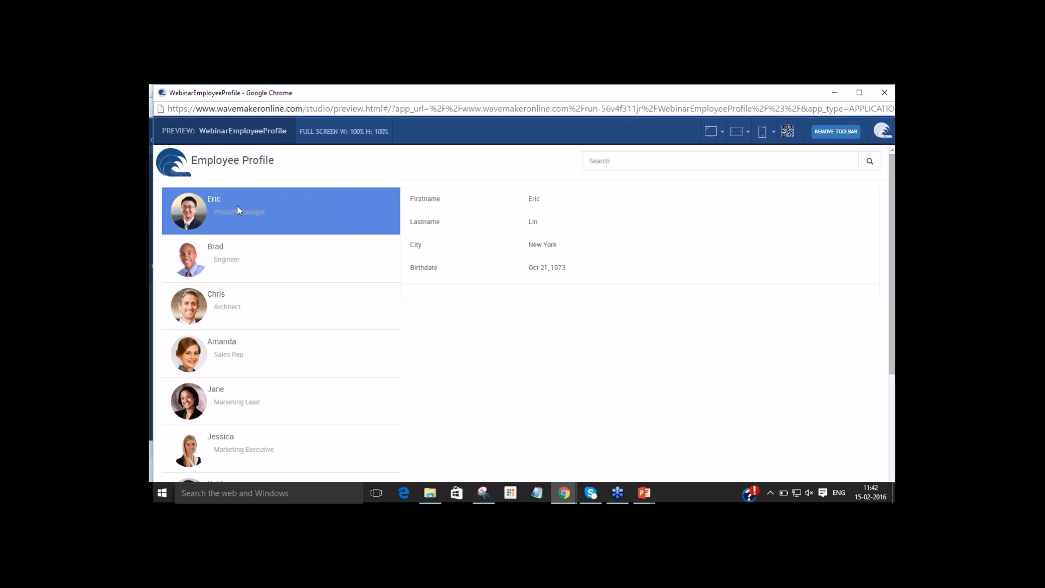
click(230, 274)
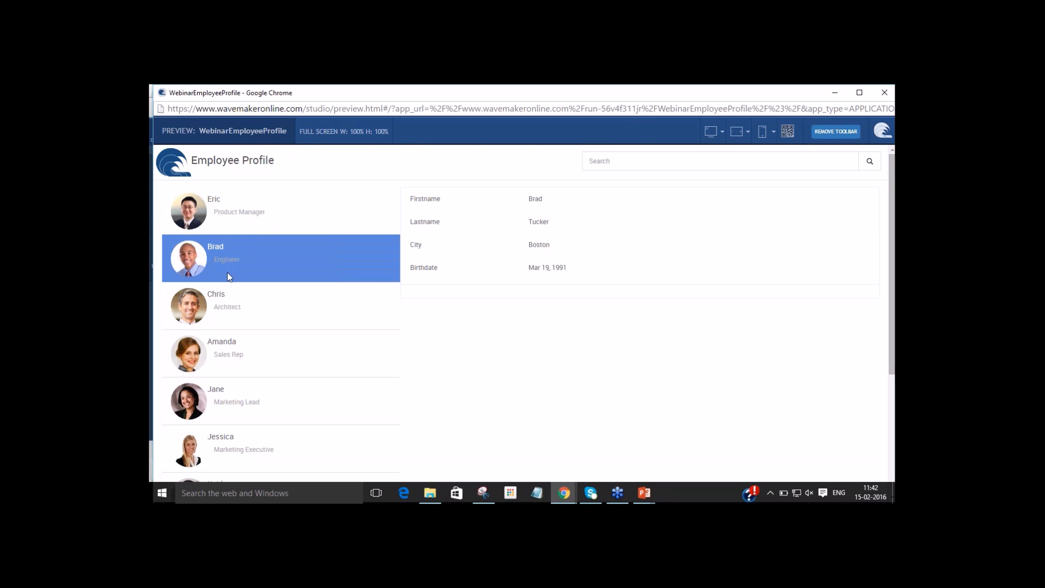
click(233, 304)
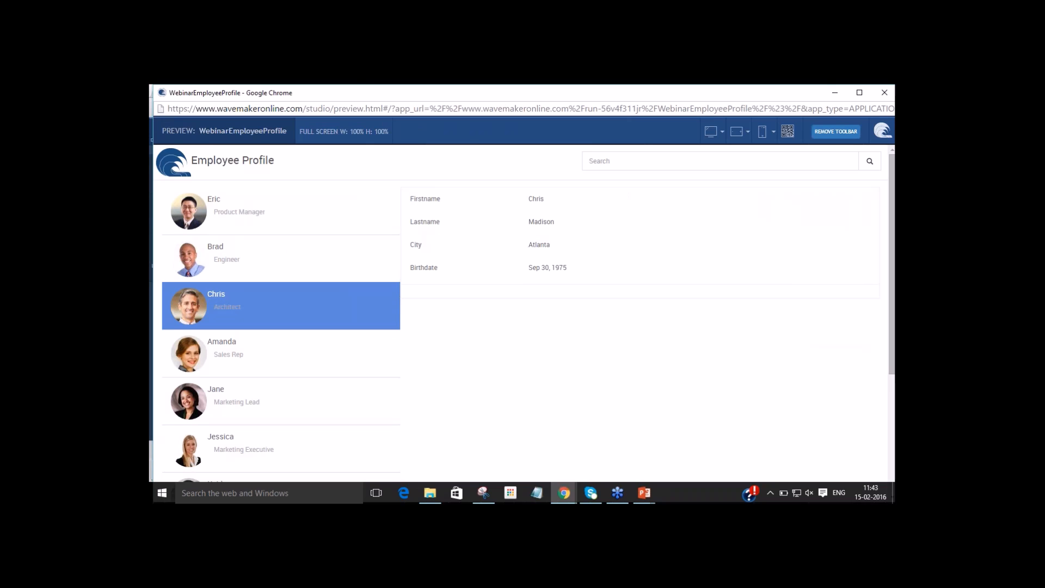
key(alt+Tab)
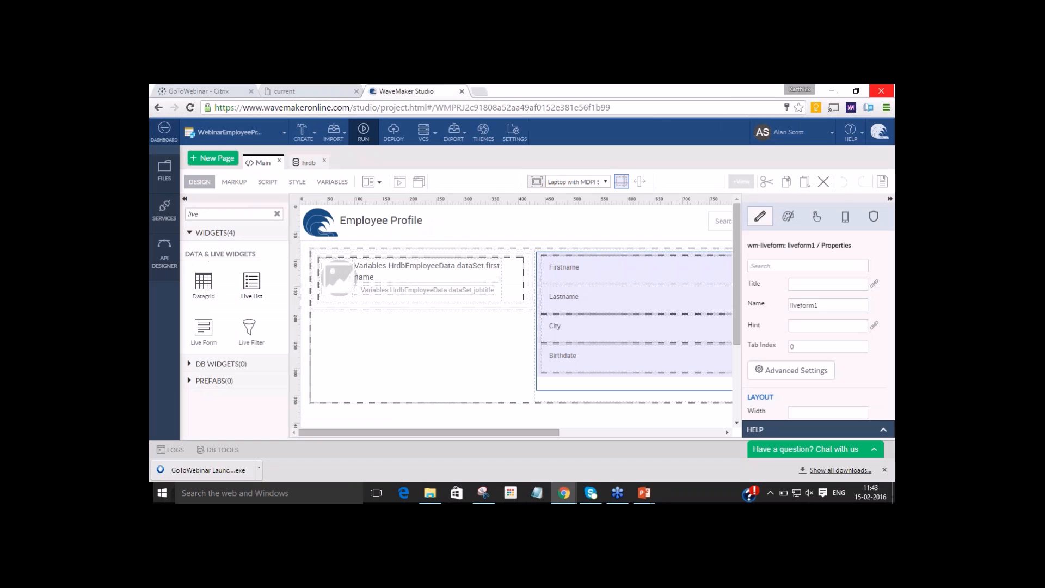
Switch to the OpenWeatherMap page and copy the link address of the example API call by ZIP code.
click(338, 140)
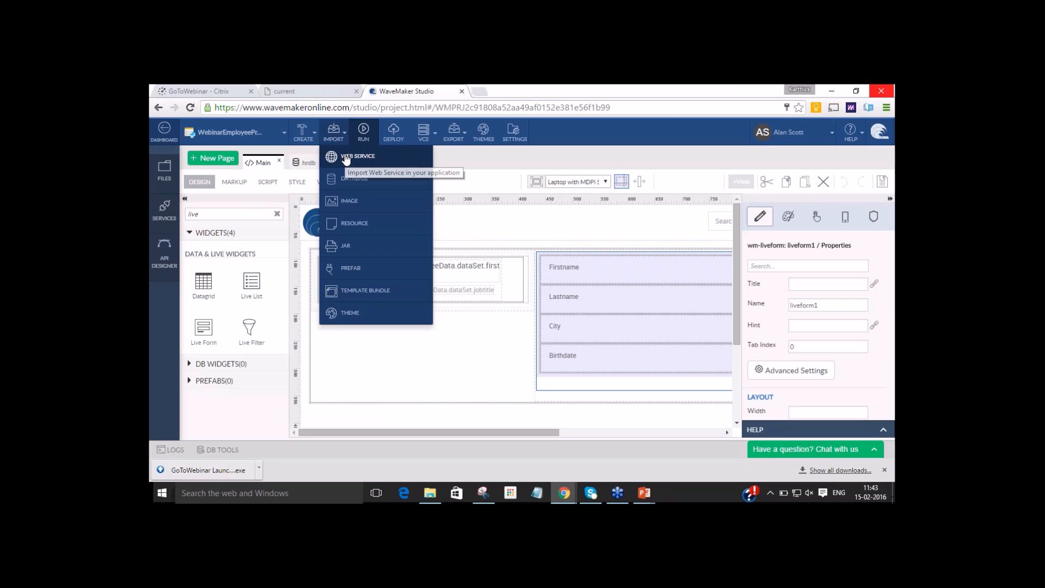
click(328, 90)
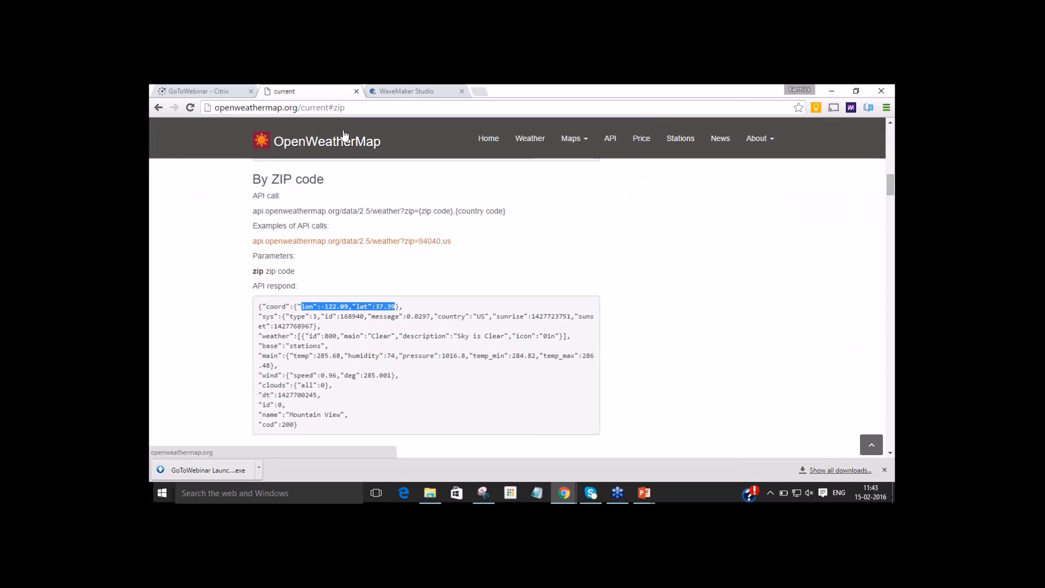
drag(299, 109, 215, 109)
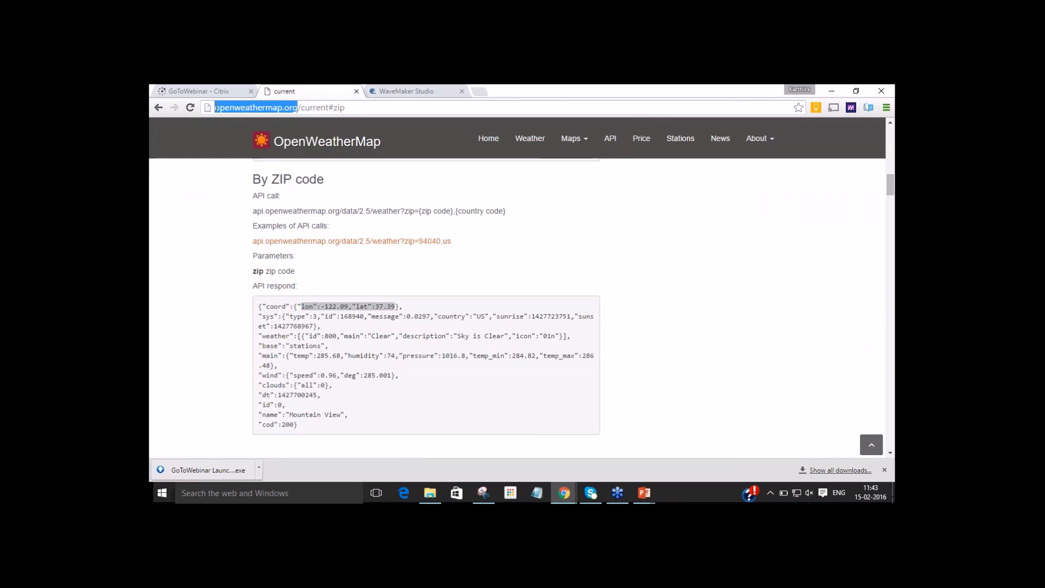
right_click(259, 242)
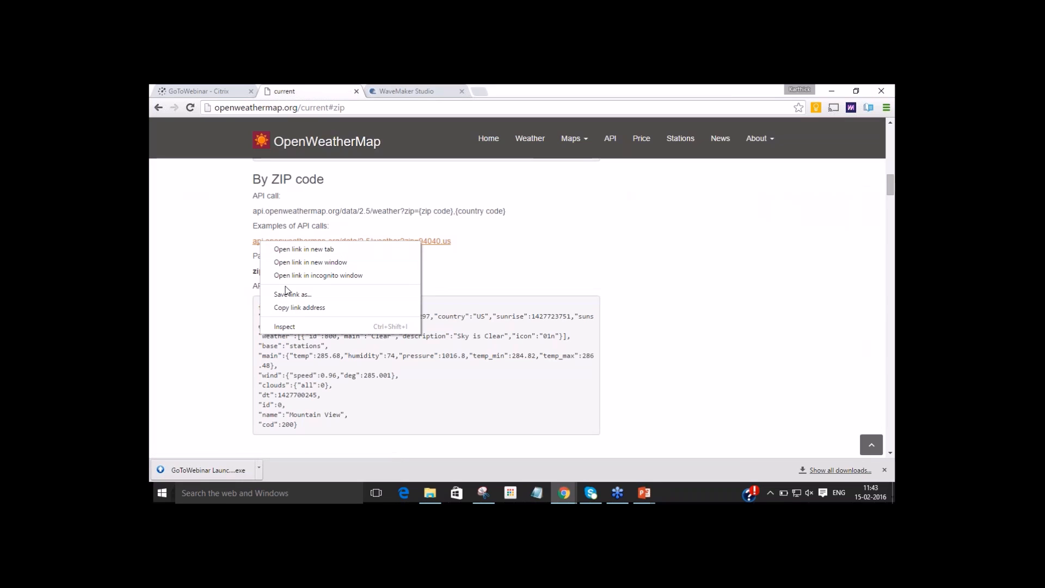
click(294, 308)
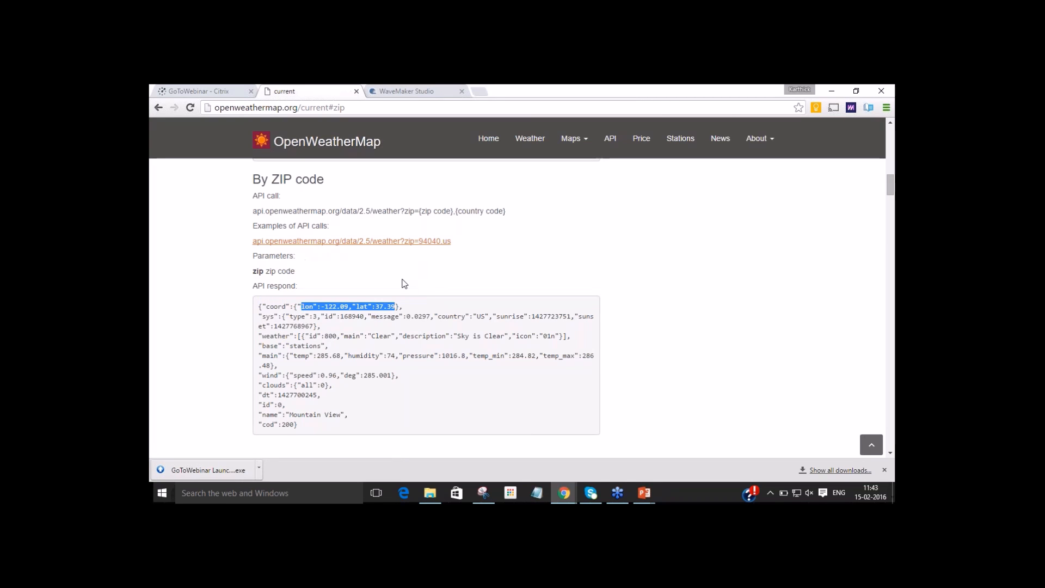
Examine the sample API response for the ZIP code call, especially its longitude and latitude coordinates.
click(415, 279)
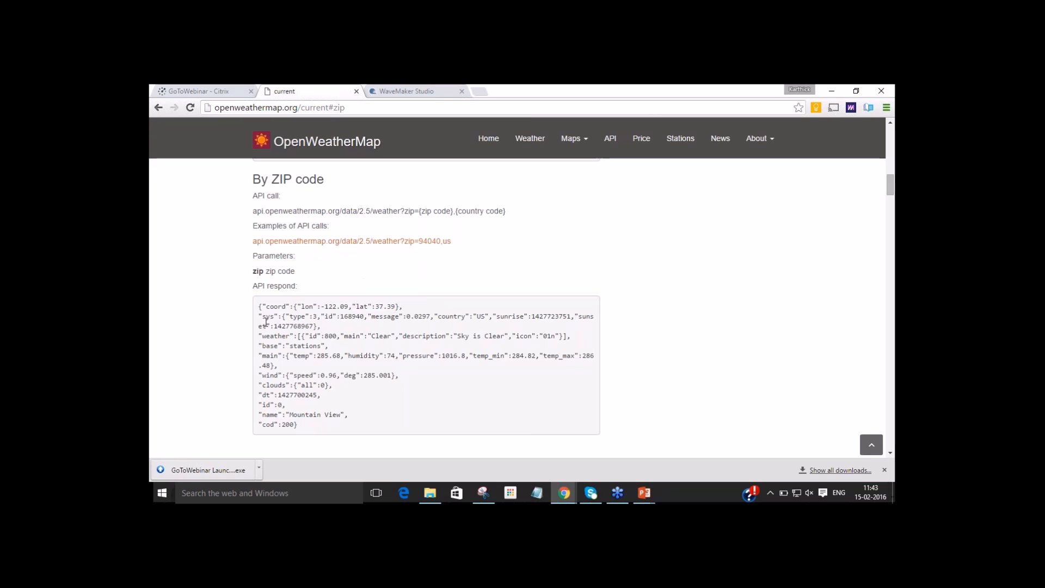
drag(258, 306, 338, 431)
click(338, 430)
drag(293, 306, 399, 303)
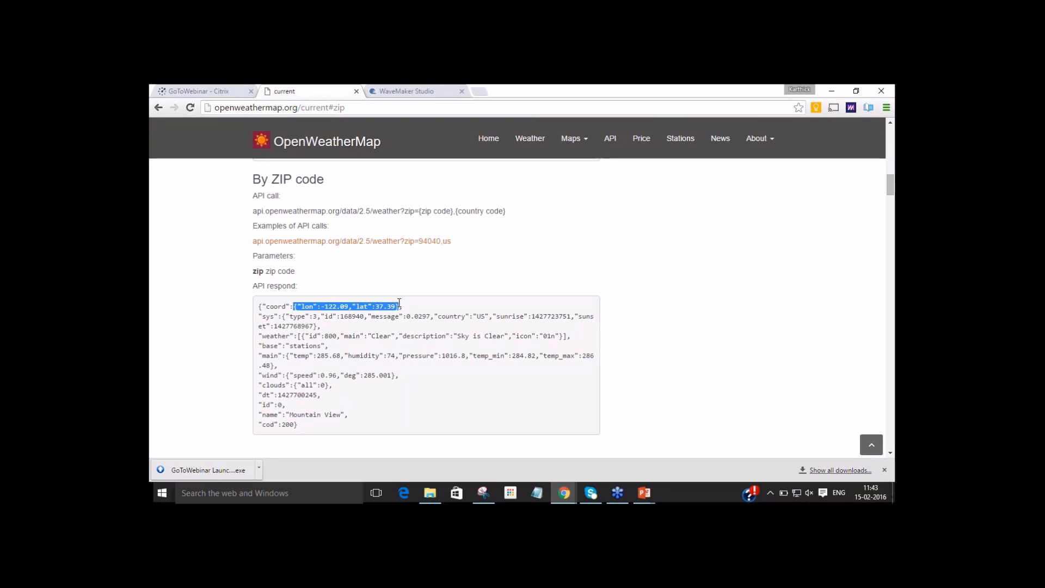
click(398, 303)
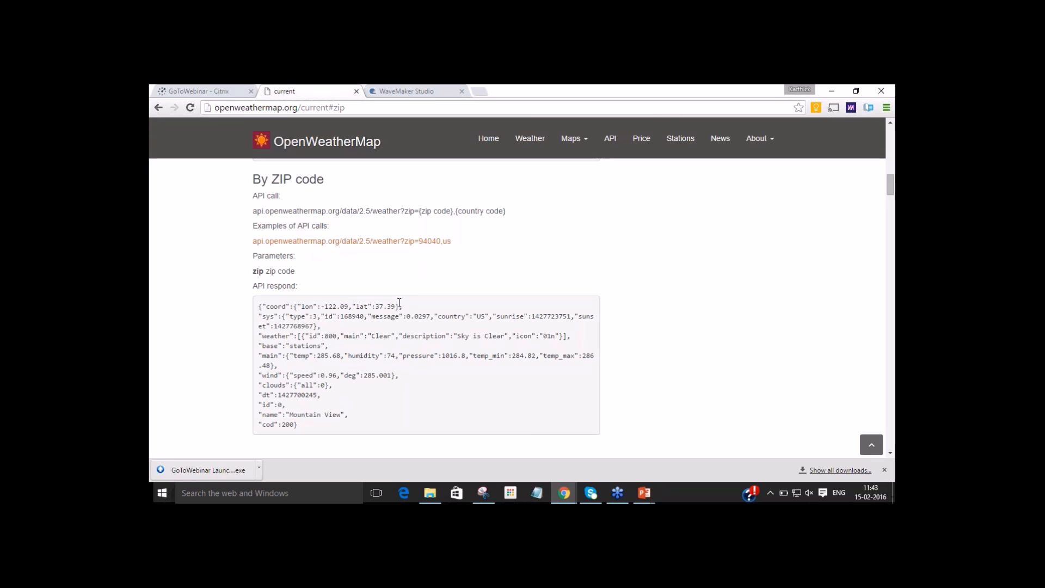
Switch to WaveMaker Studio and start importing a web service.
key(alt+Tab)
key(alt+Tab)
click(449, 91)
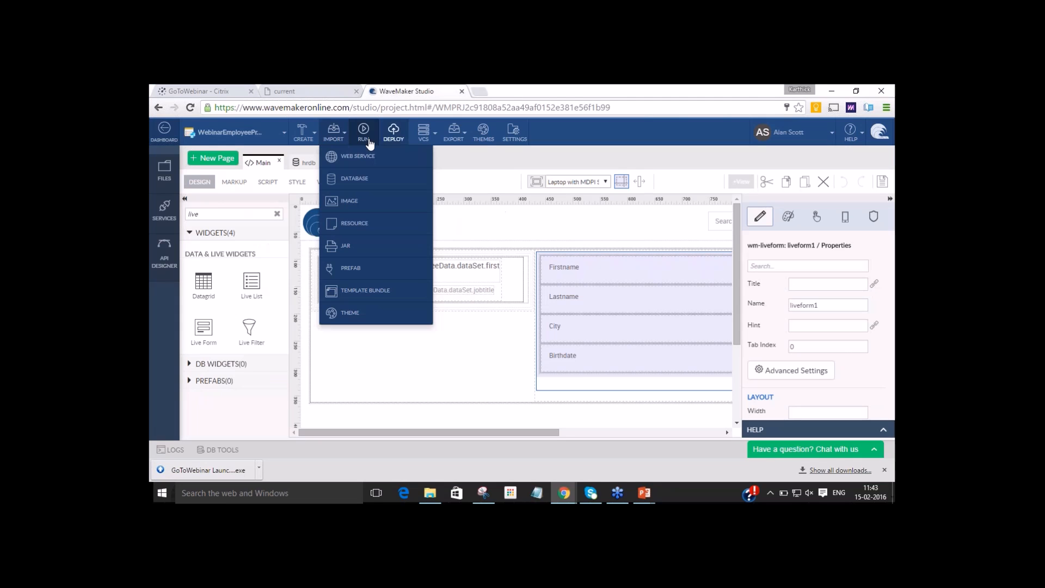
click(358, 157)
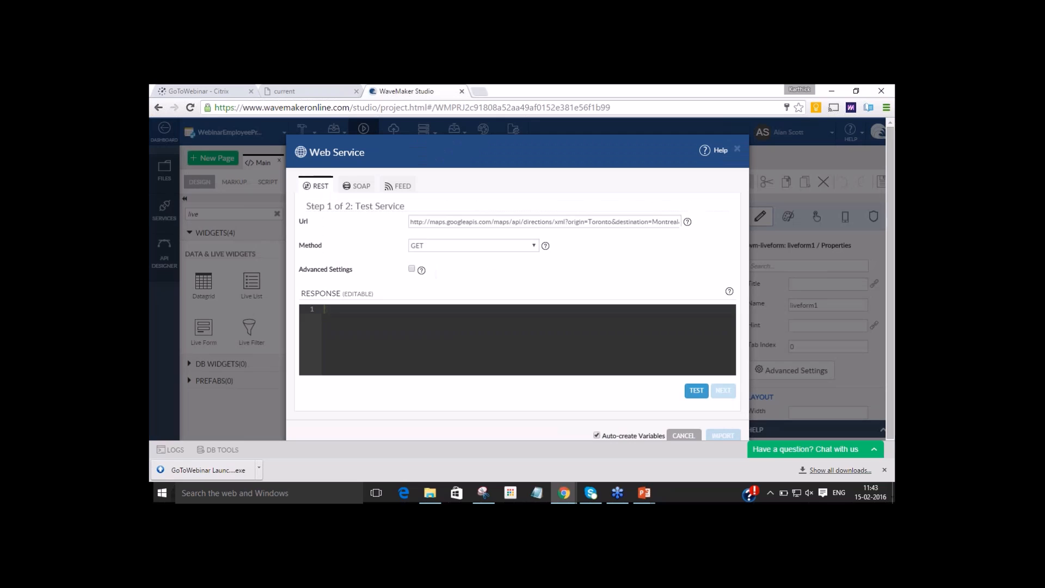
Replace the REST service URL with the copied OpenWeatherMap ZIP code call, including its API key, and test the response.
double_click(435, 222)
key(ctrl+a)
key(BackSpace)
key(ctrl+v)
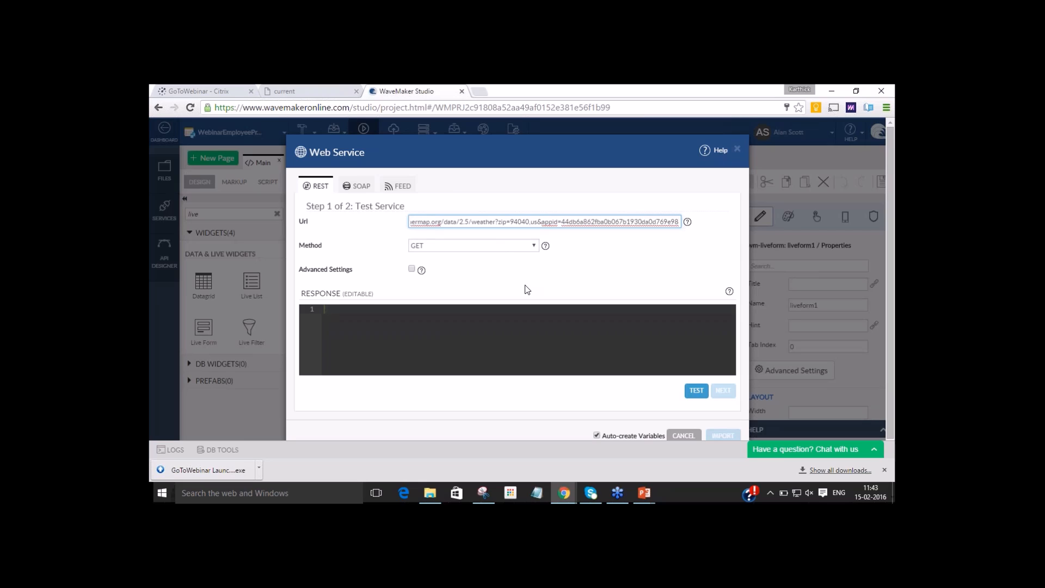
click(696, 391)
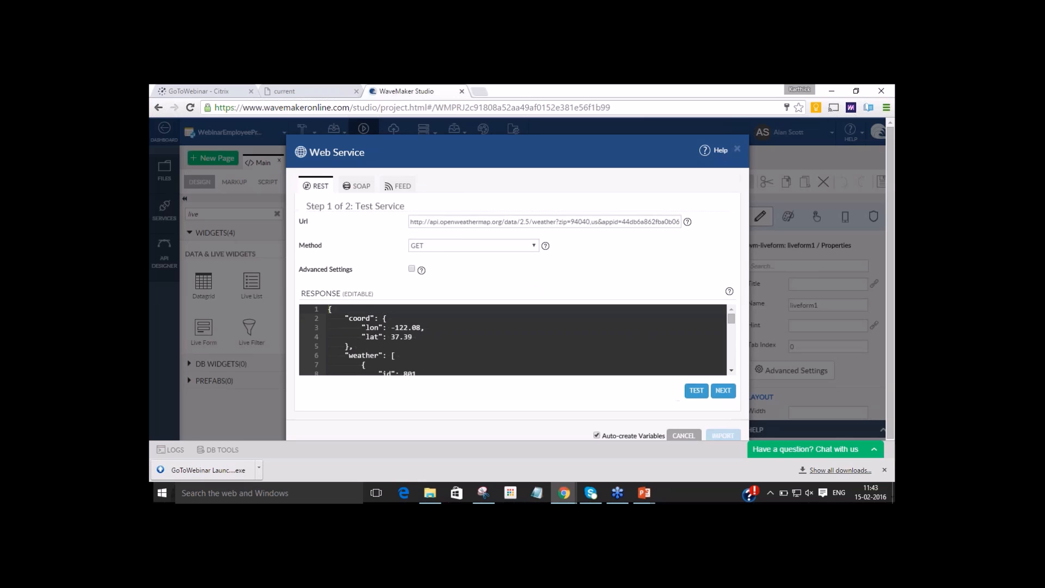
drag(733, 323, 732, 364)
Continue to the service configuration, name the service getLocationAPI and import it.
click(724, 392)
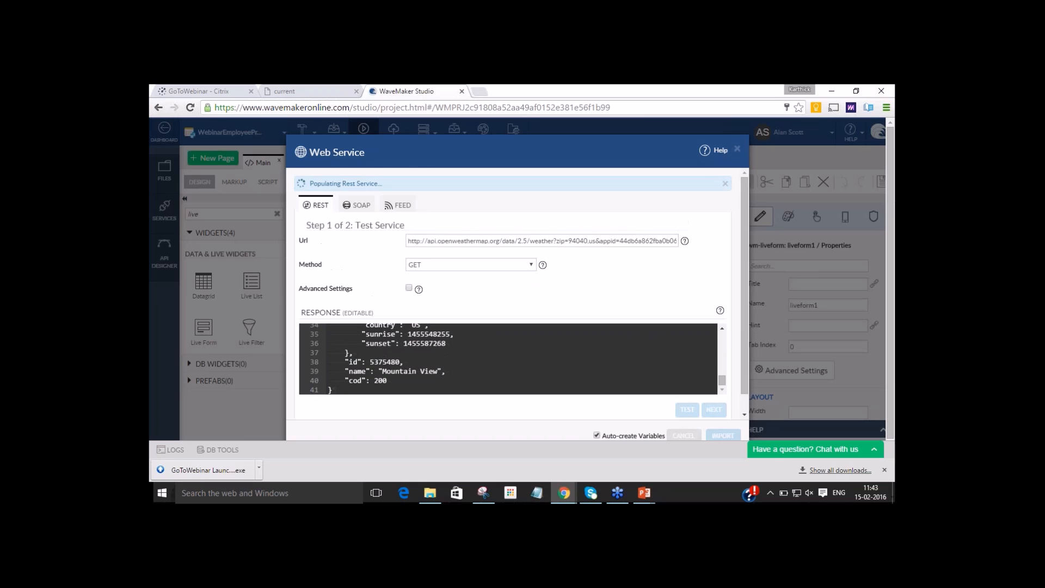
double_click(473, 242)
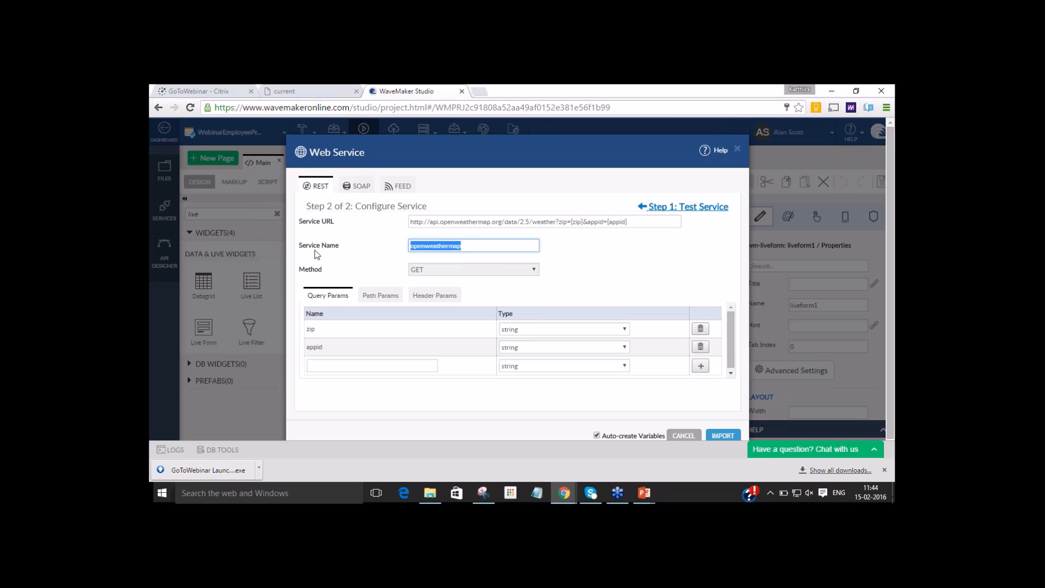
text(getLocationAPI)
click(716, 437)
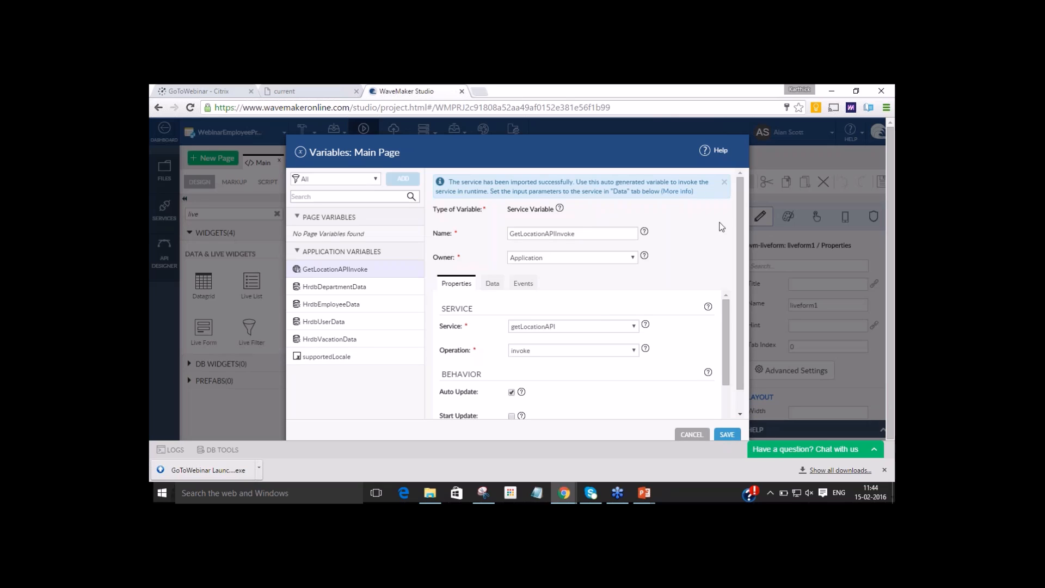
Open the input fields of the GetLocationAPIInvoke variable and clear the default zip value.
scroll(742, 226, down, 1)
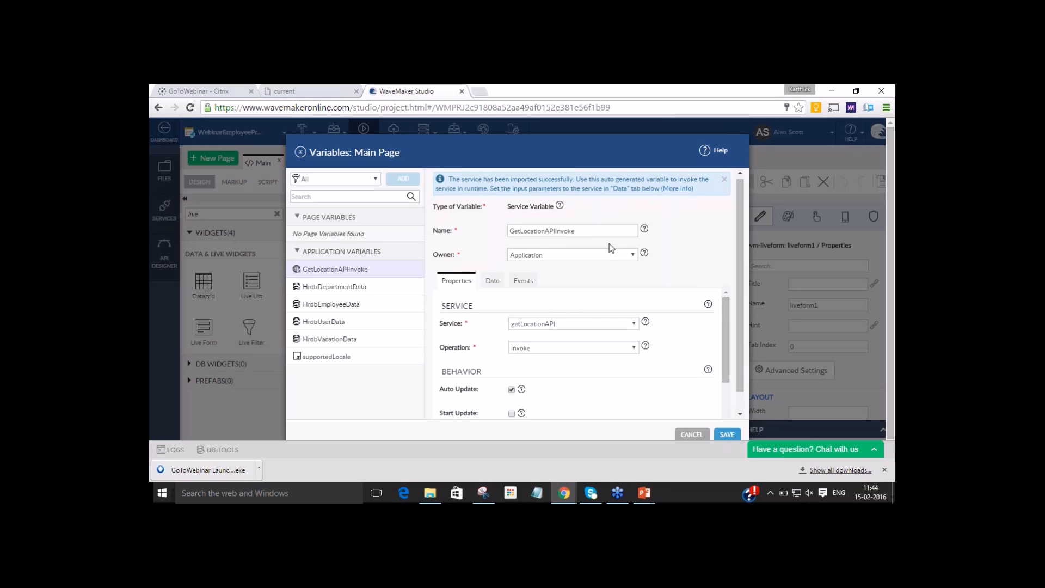
click(593, 231)
drag(592, 231, 475, 236)
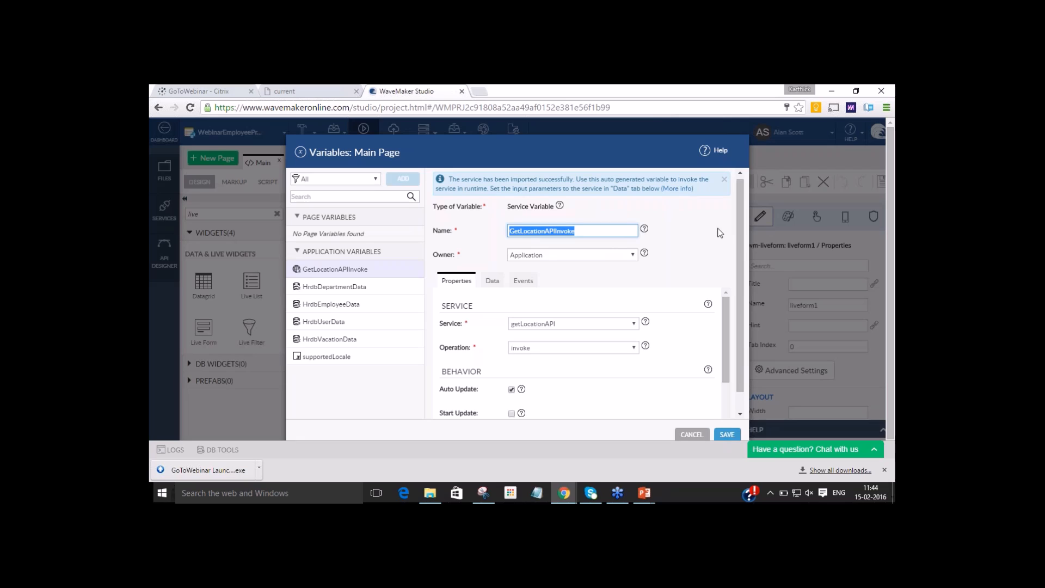
drag(739, 243, 741, 266)
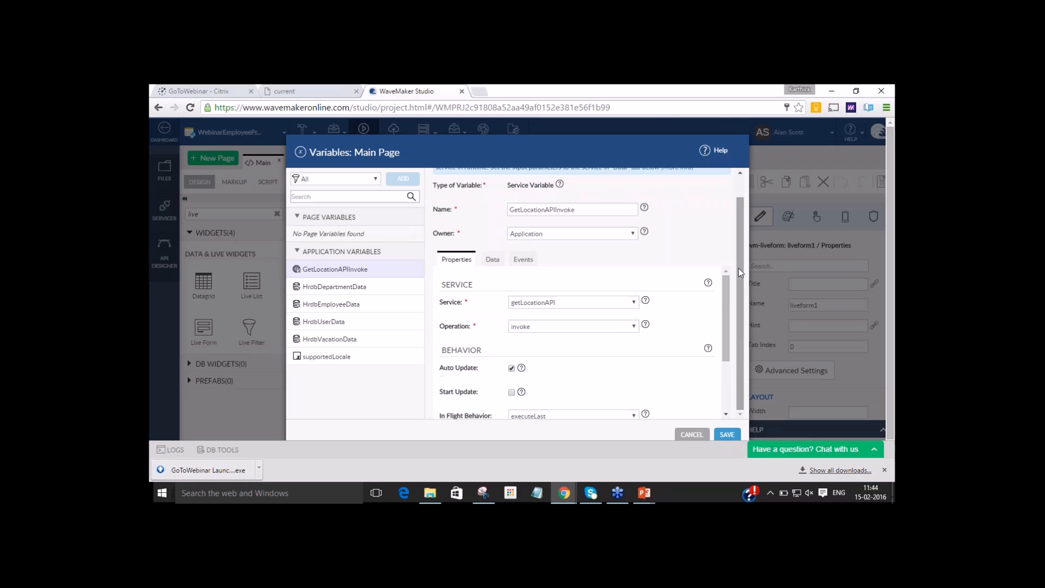
click(491, 261)
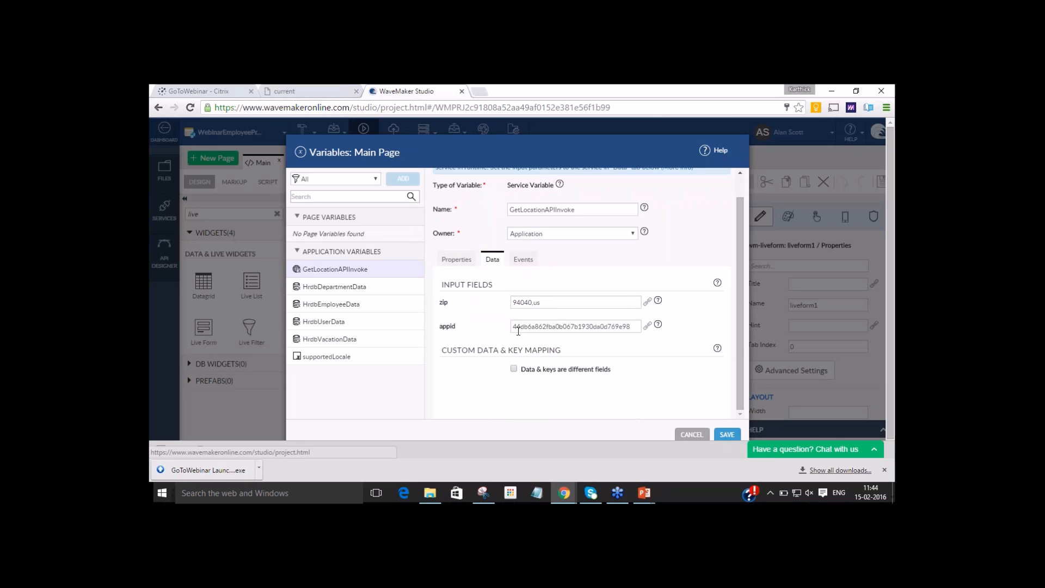
drag(546, 302, 462, 292)
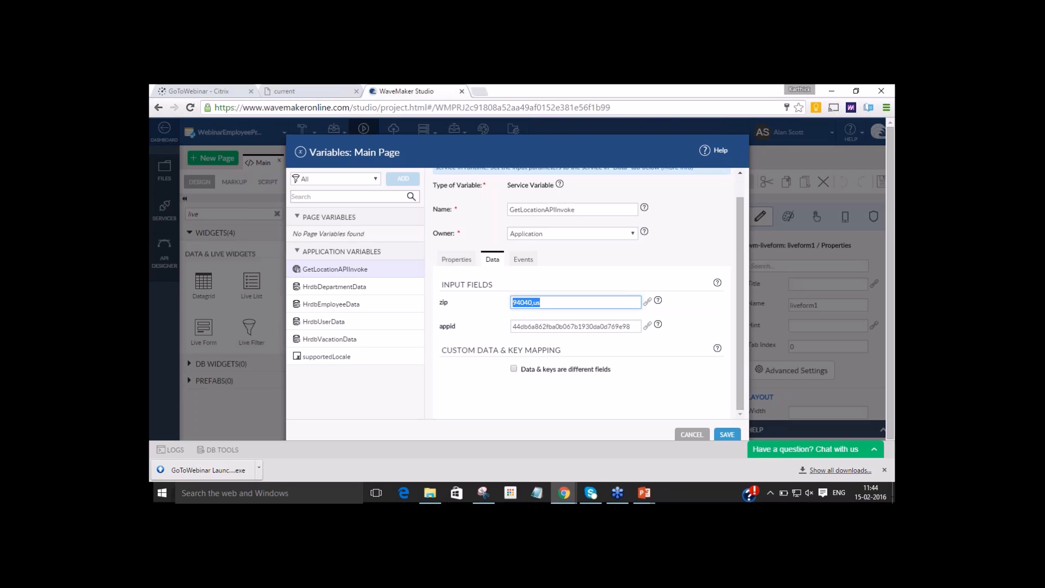
key(BackSpace)
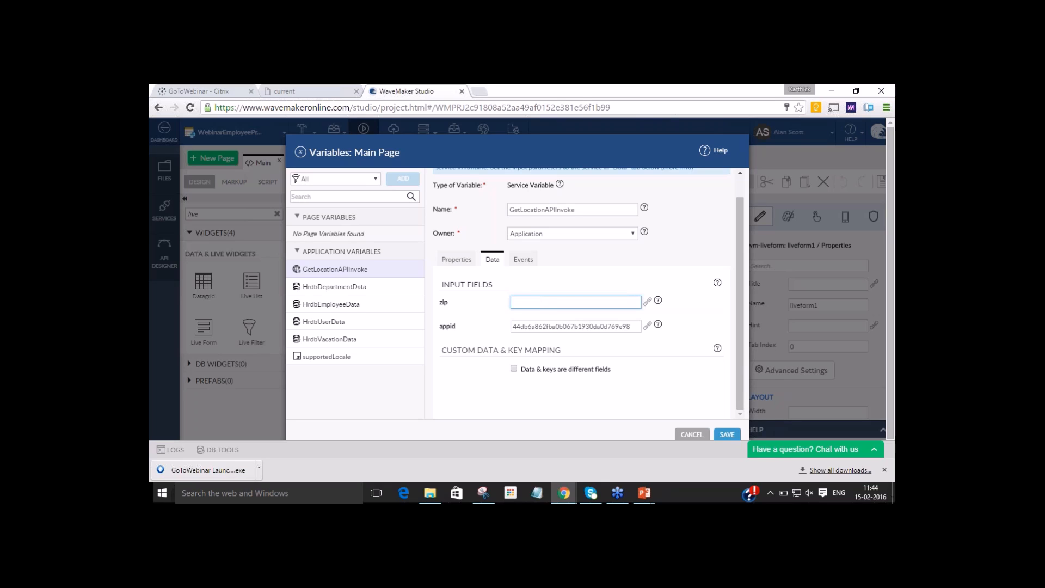
Bind the variable's zip input to the zip of livelist1's selected item and save the variable.
click(648, 303)
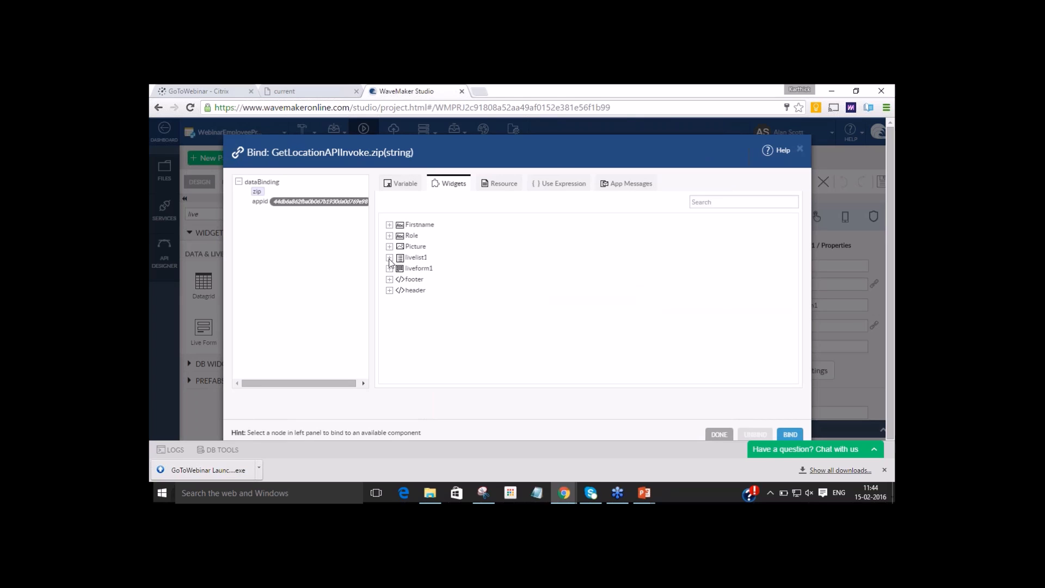
click(389, 258)
click(396, 269)
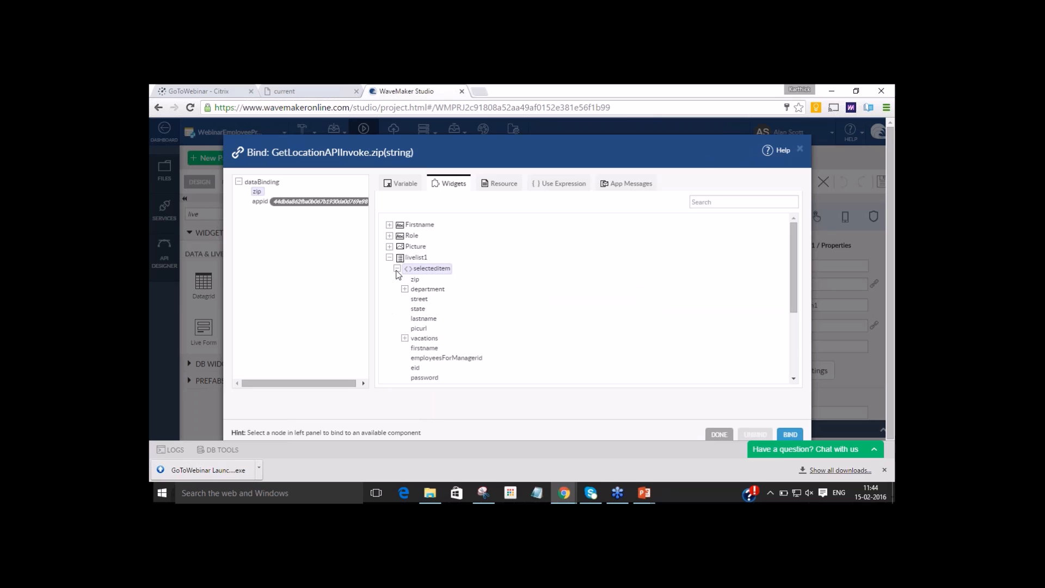
click(416, 279)
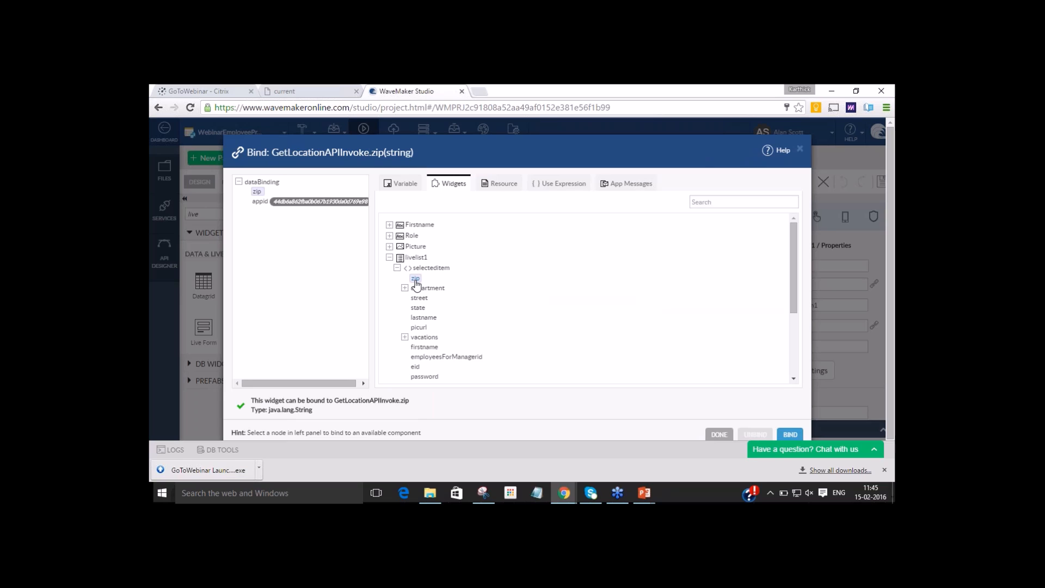
click(794, 438)
click(793, 438)
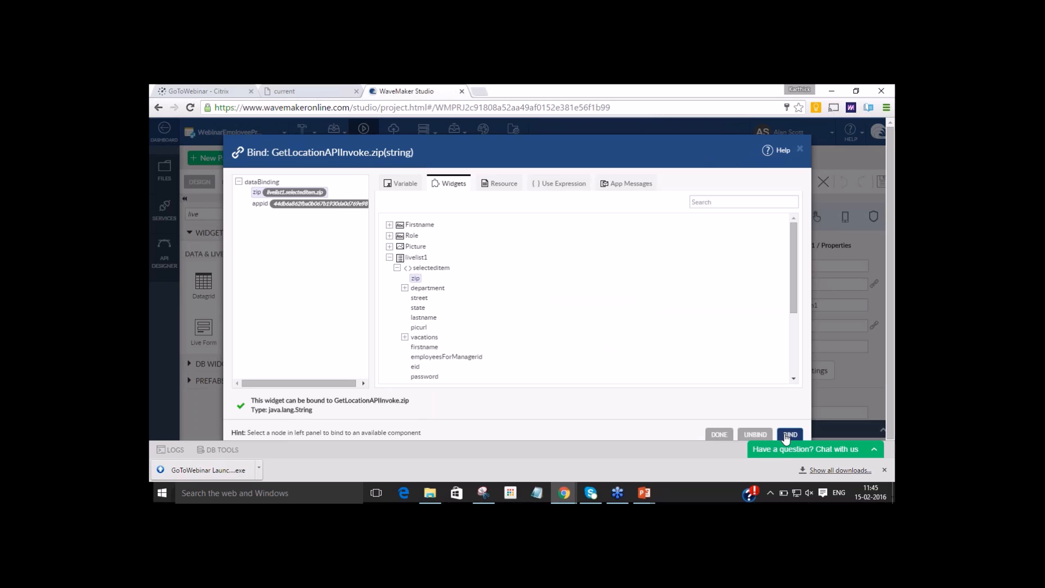
click(719, 434)
click(726, 434)
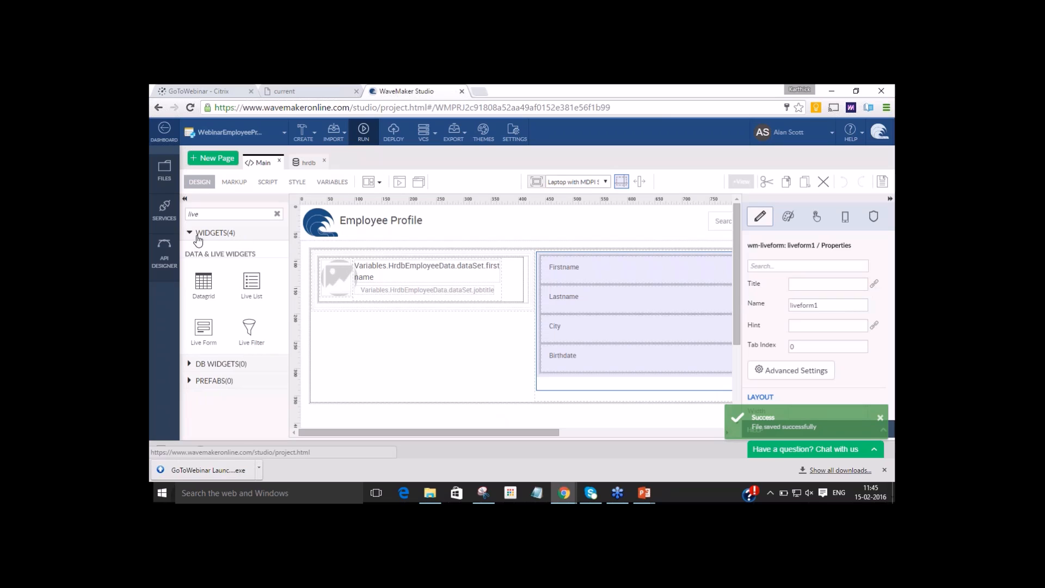
Clear the widget search and add the Googlemaps prefab below the live form's Birthdate field.
double_click(193, 214)
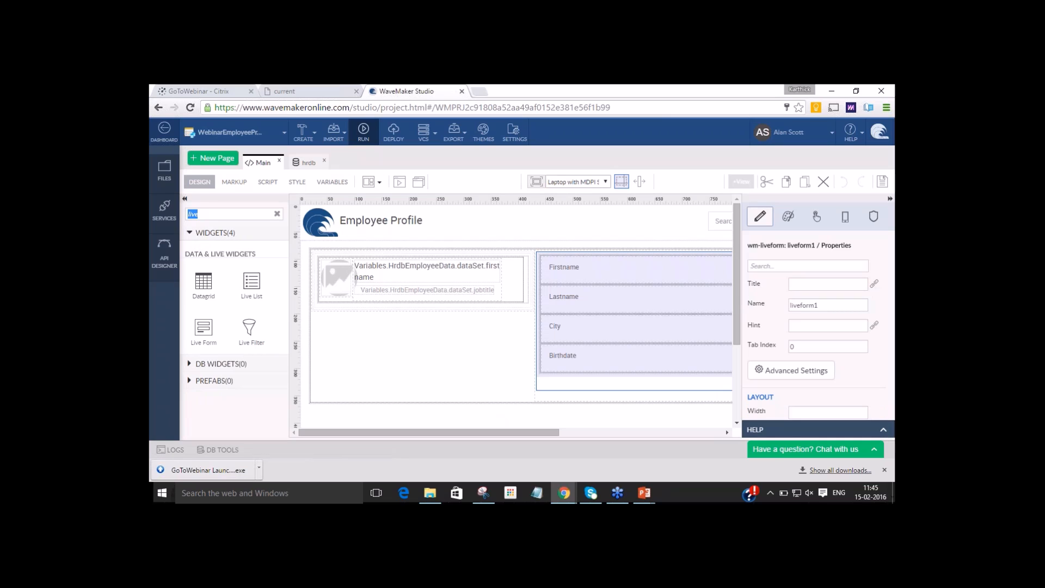
key(BackSpace)
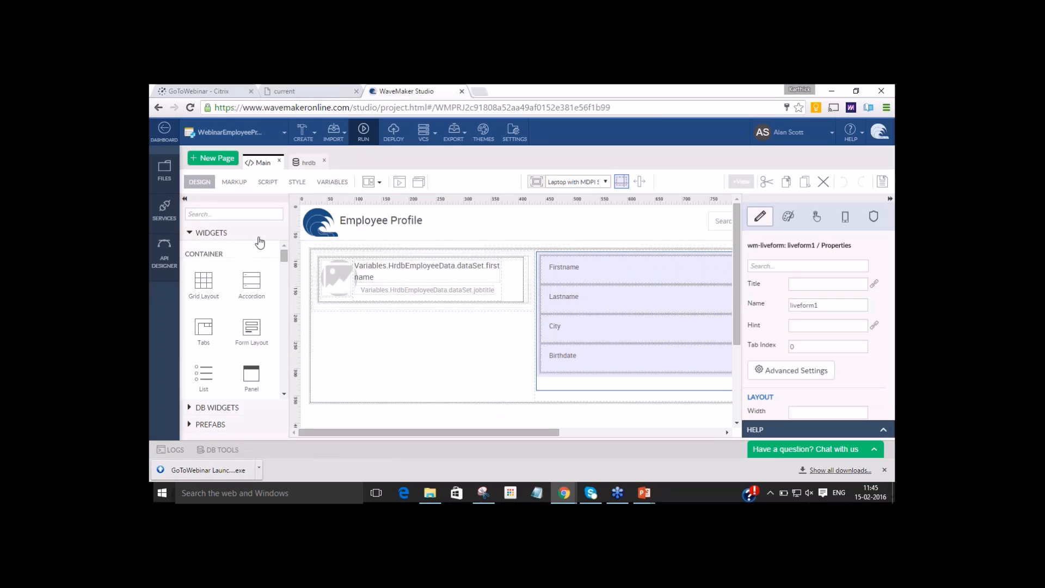
click(206, 234)
click(209, 267)
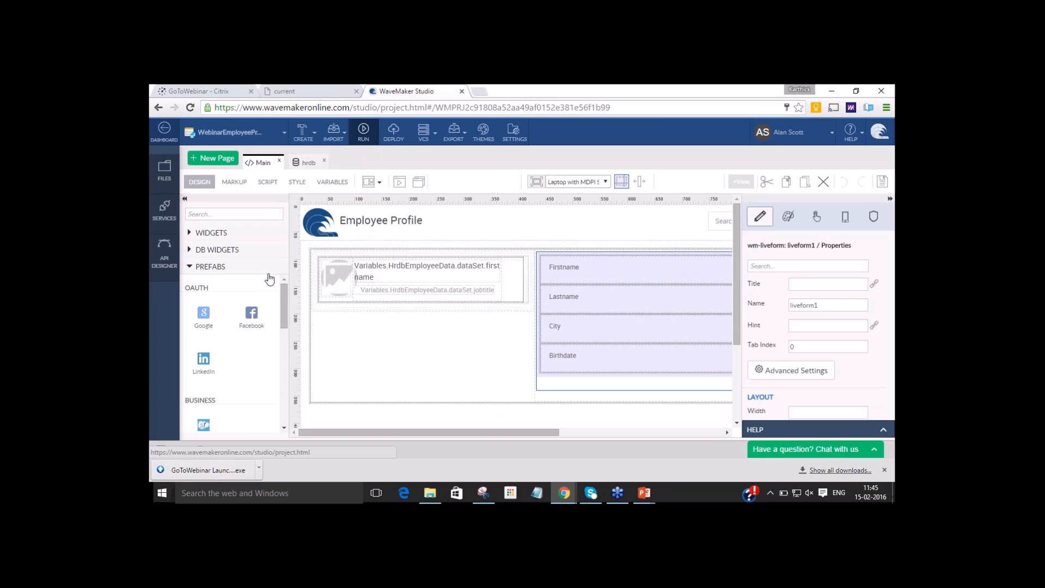
drag(286, 294, 288, 363)
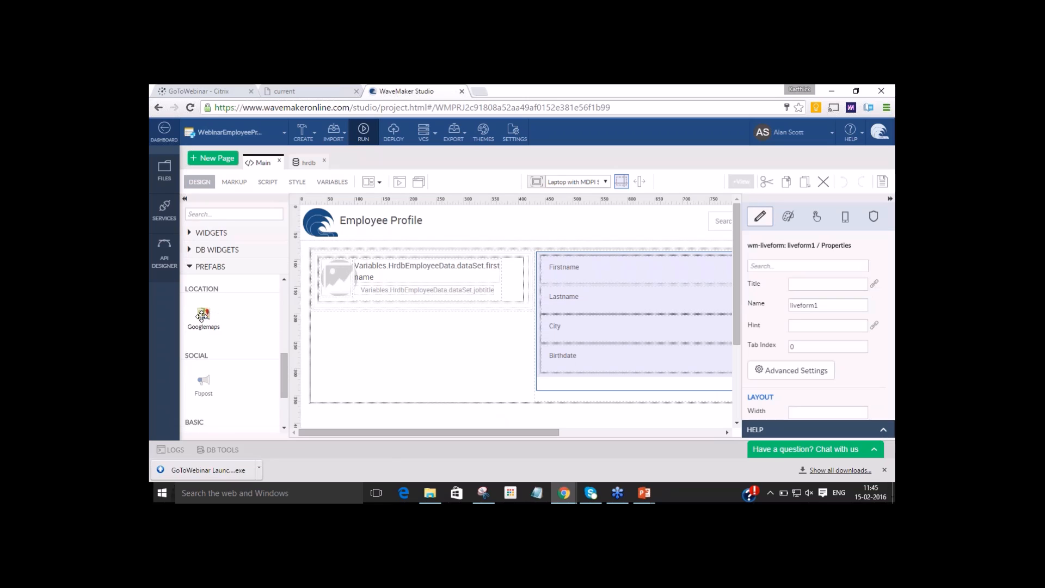
drag(202, 317, 591, 384)
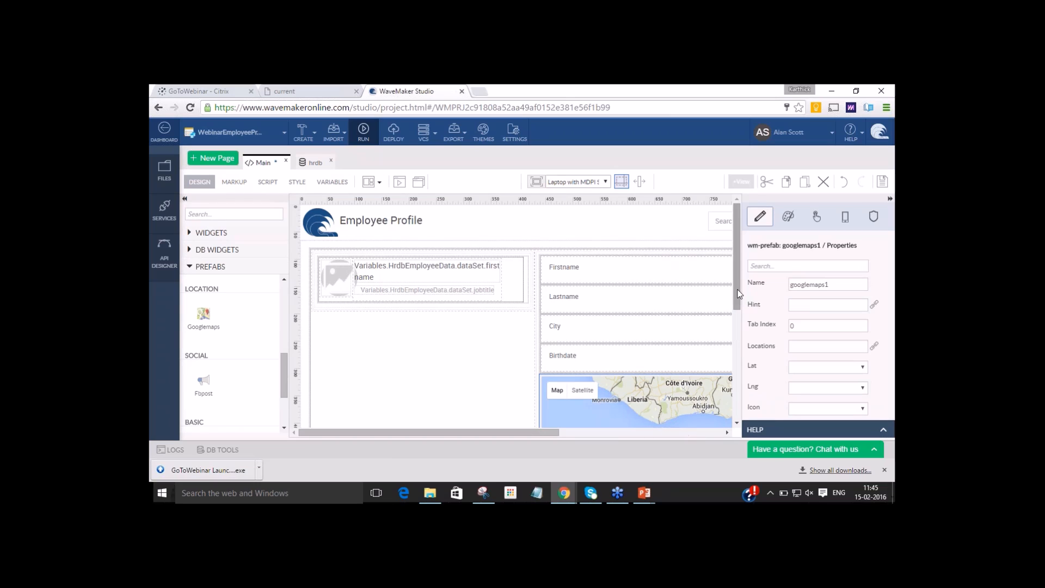
Bind the map's Locations property to the dataSet of the GetLocationAPIInvoke service variable.
drag(738, 304, 739, 354)
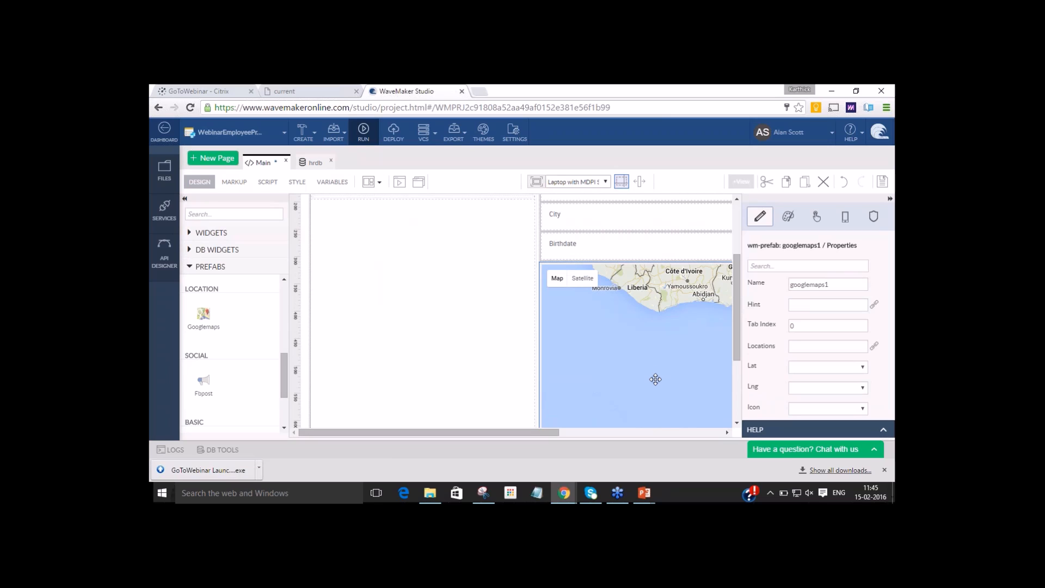
click(660, 433)
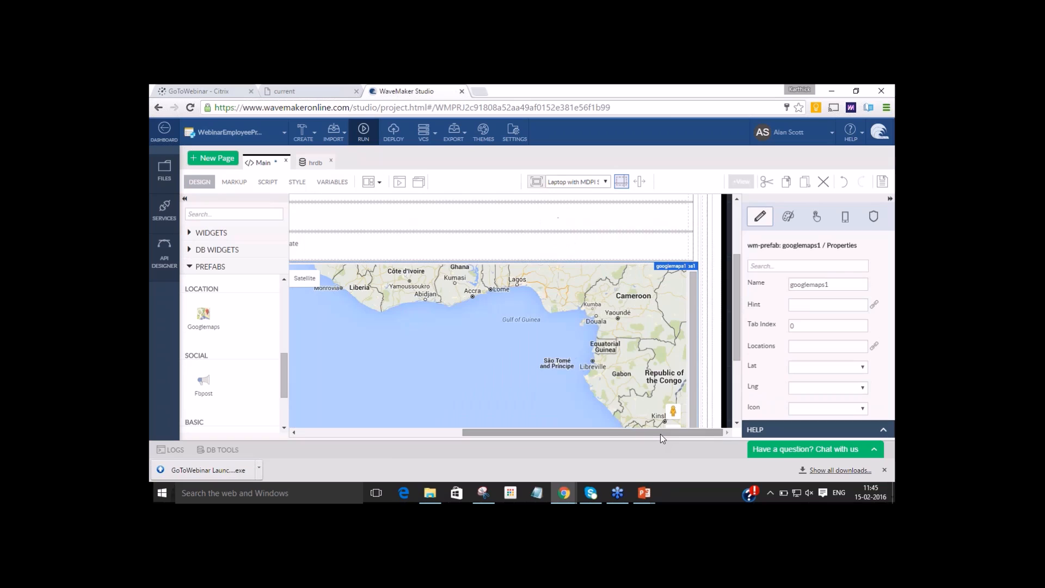
click(866, 368)
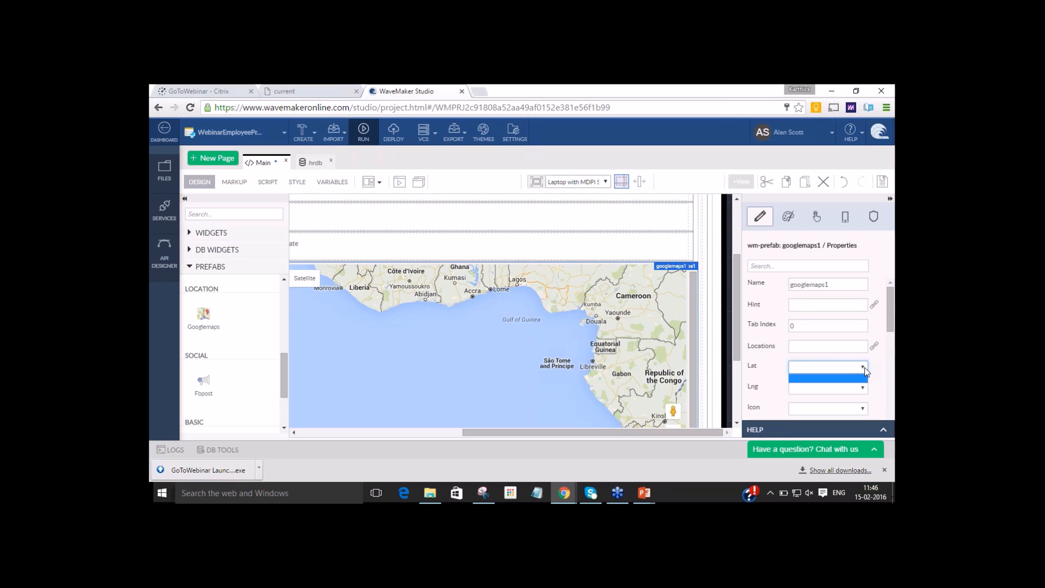
click(865, 370)
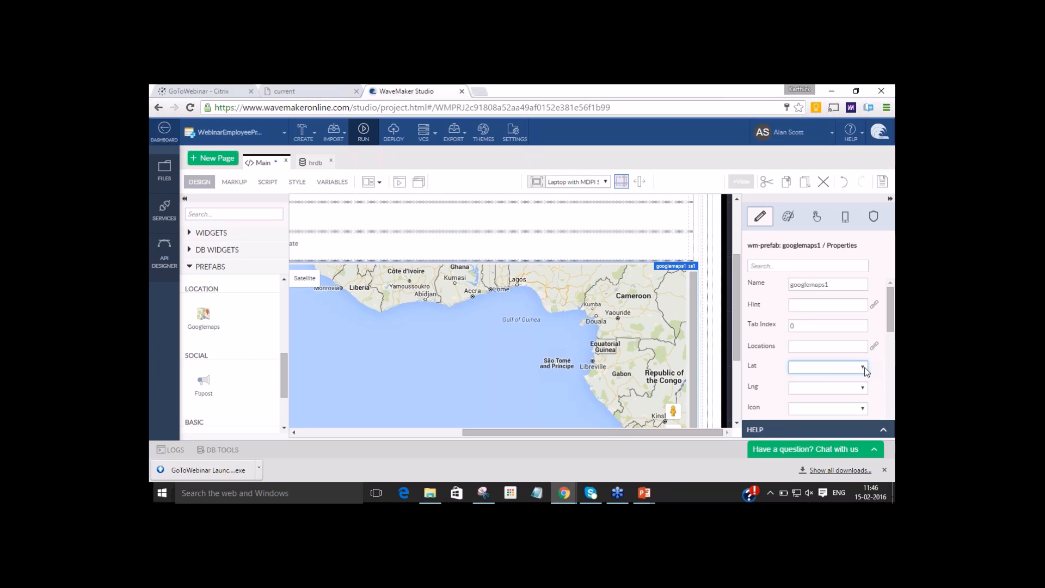
click(874, 347)
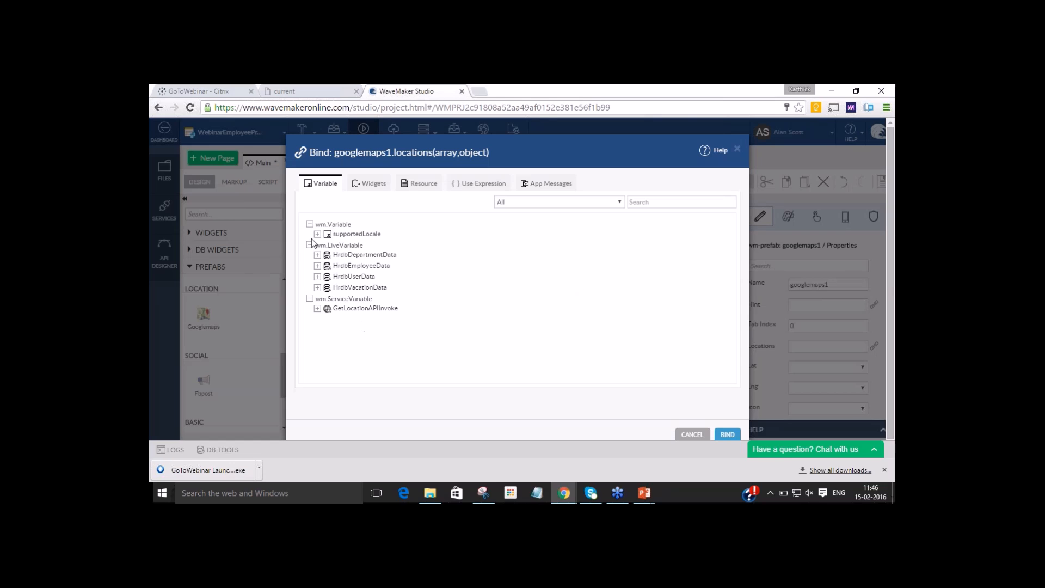
click(316, 308)
click(342, 319)
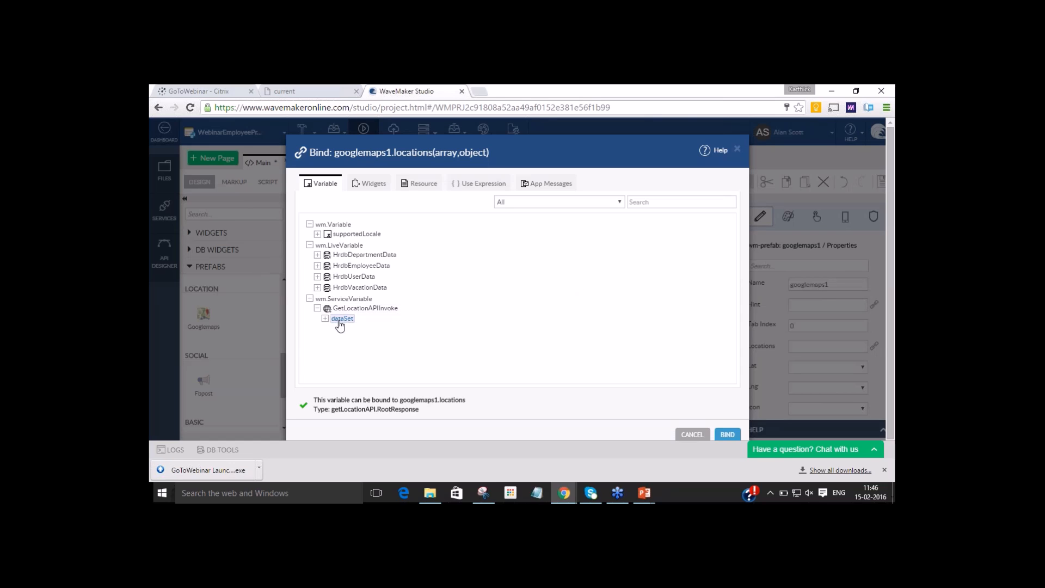
click(727, 435)
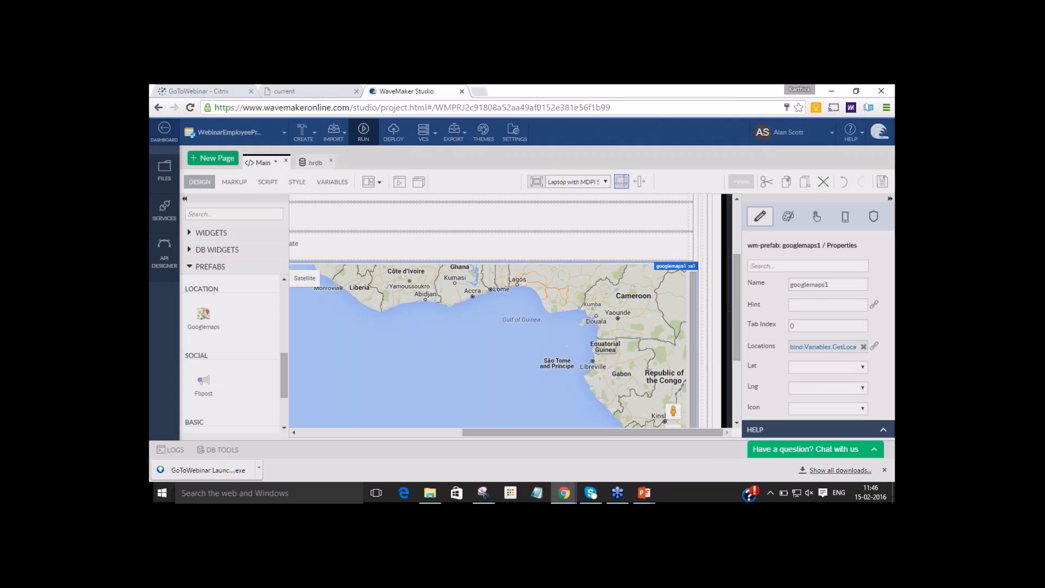
Set the map's Lat to coord.lat and Lng to coord.lon, and save the page.
click(862, 369)
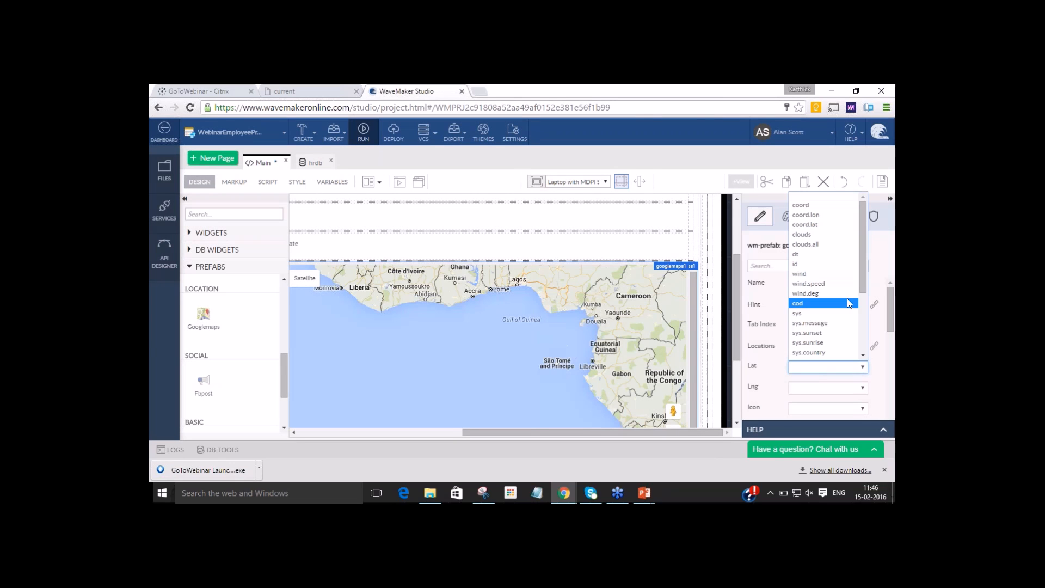
click(822, 224)
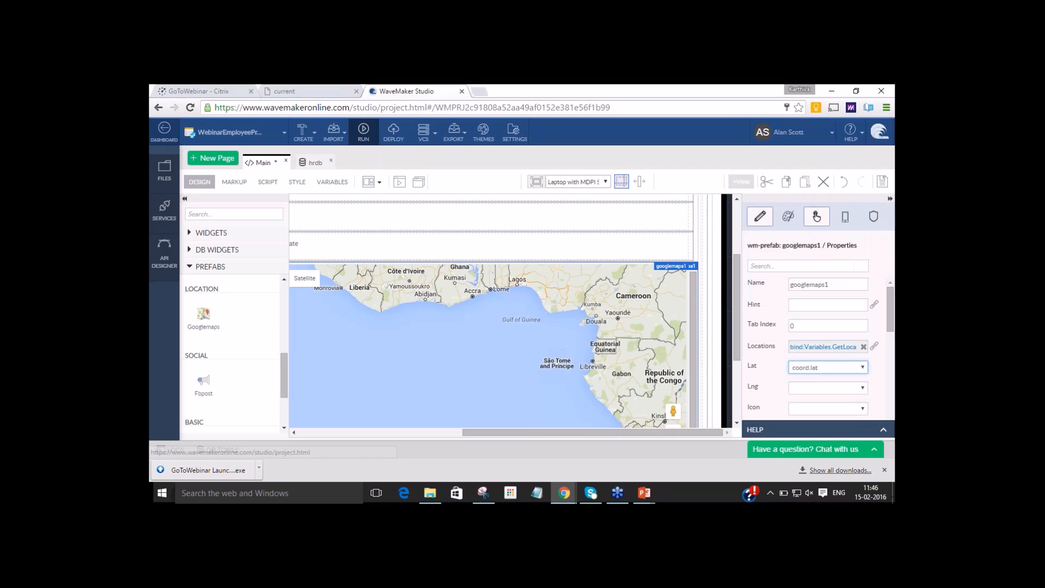
click(857, 388)
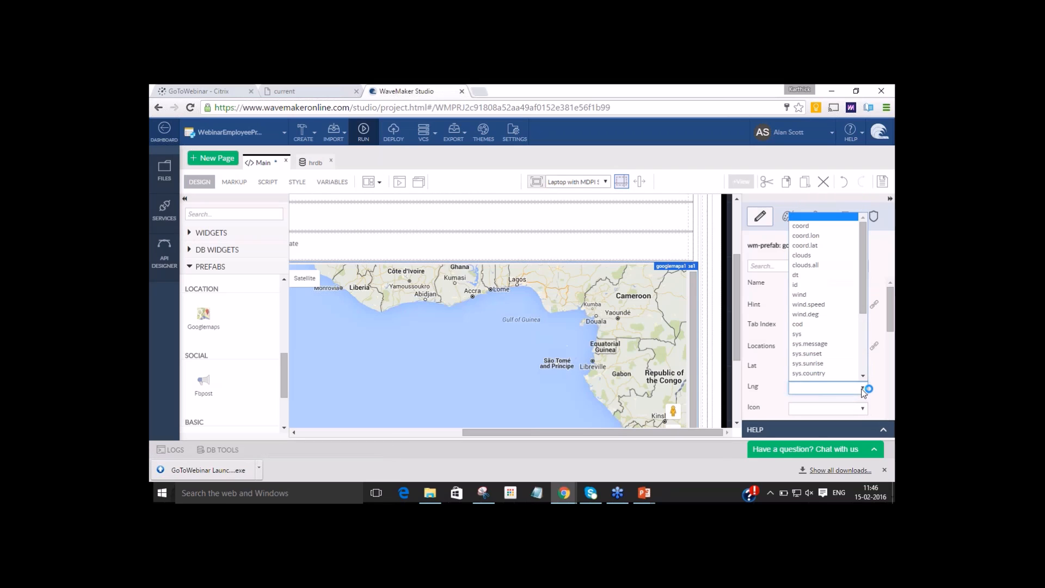
click(832, 238)
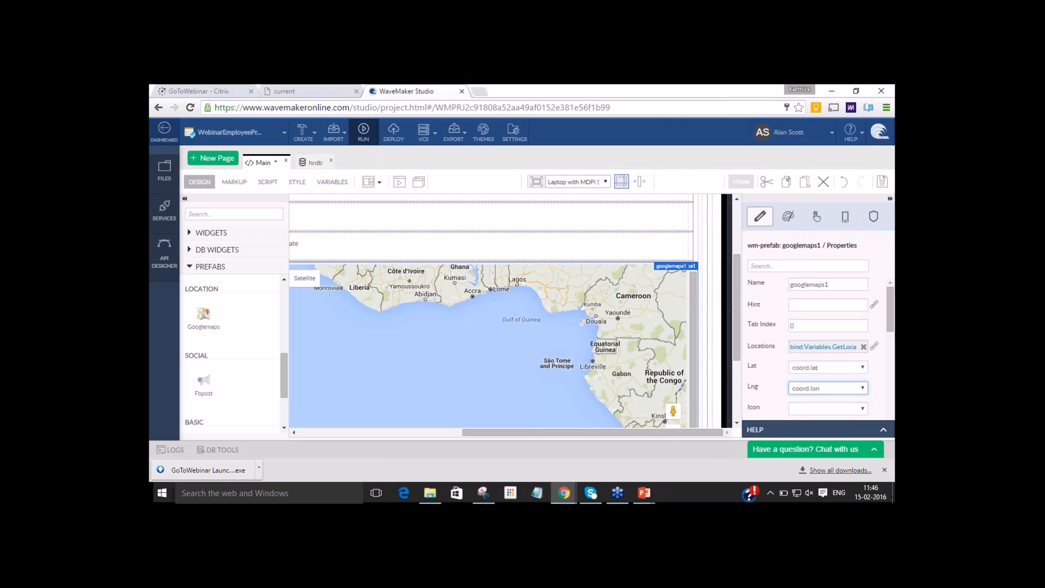
click(882, 183)
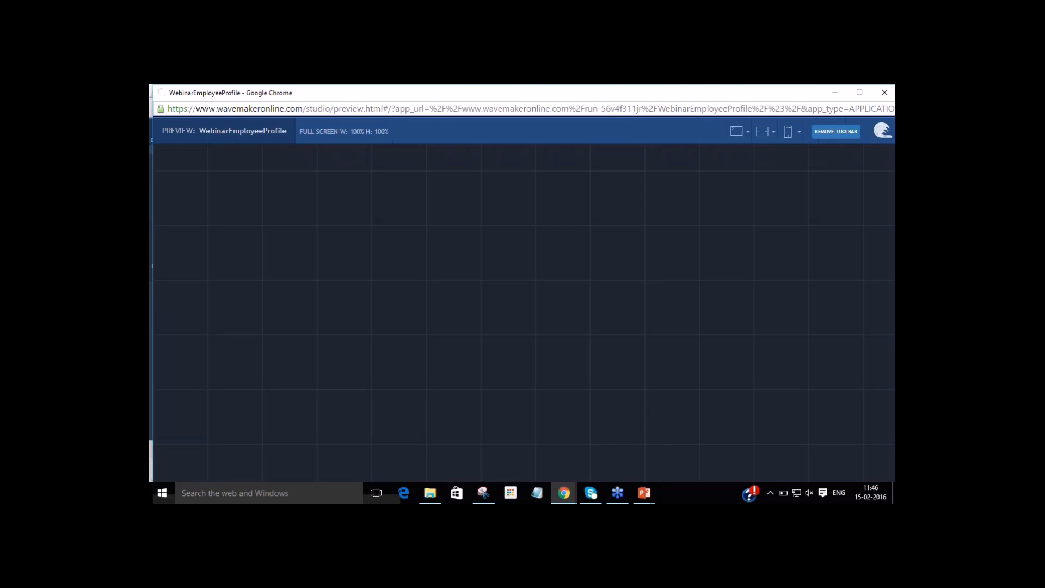
Run the app and select the first two employees in the preview to check their details and map locations.
key(alt+Tab)
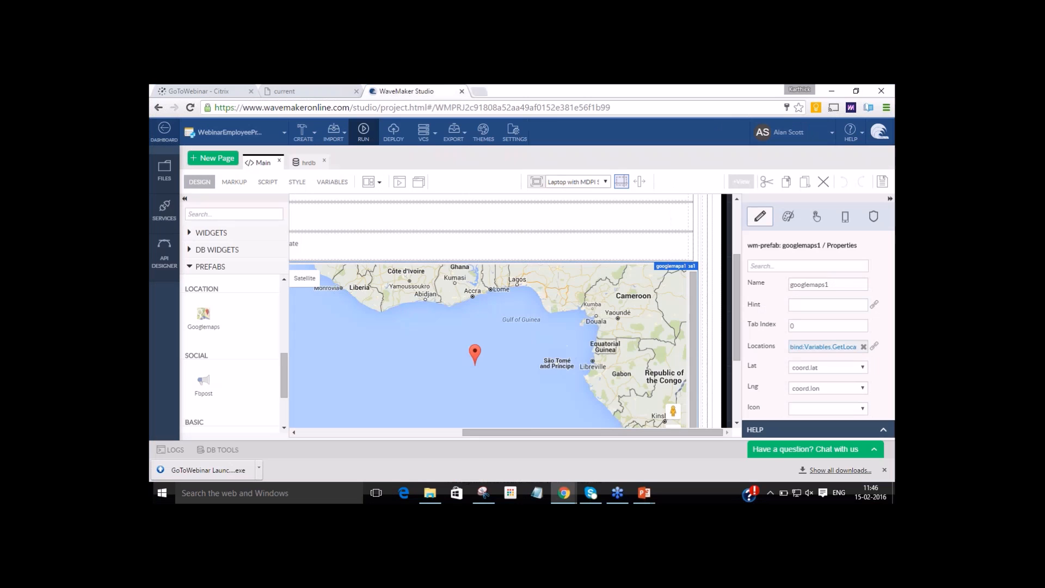
click(363, 133)
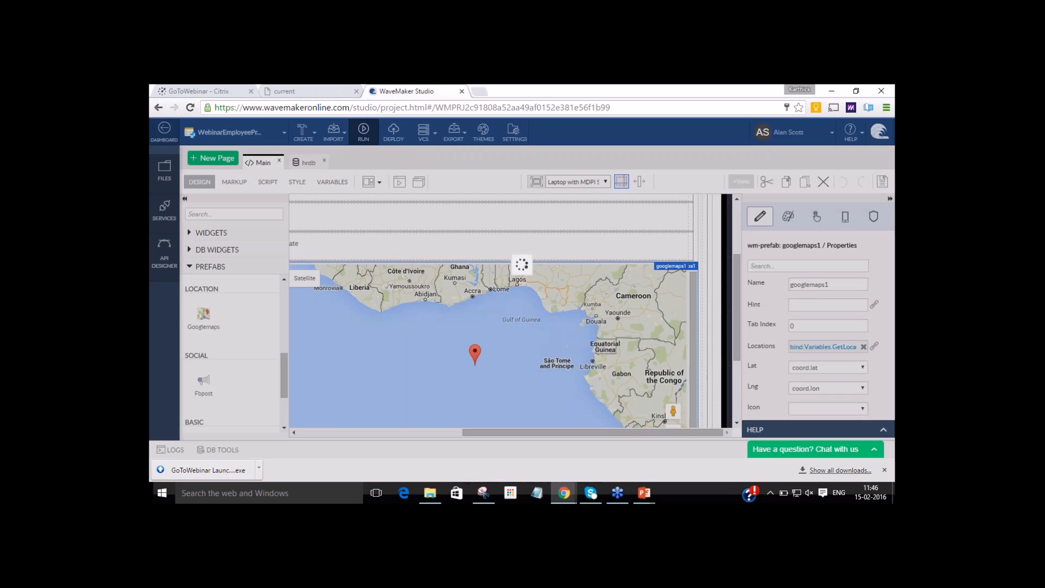
key(alt+Tab)
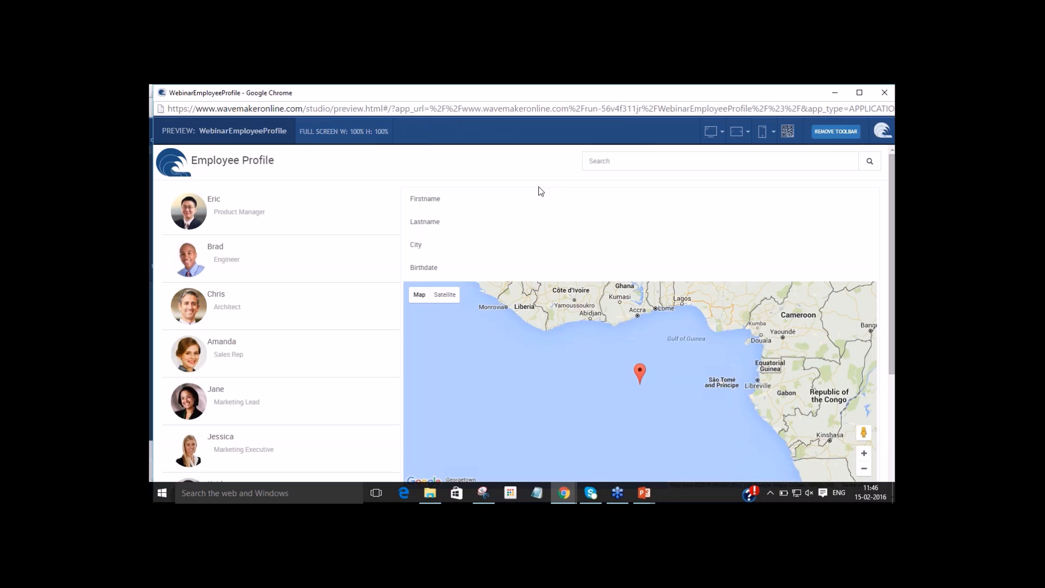
click(242, 210)
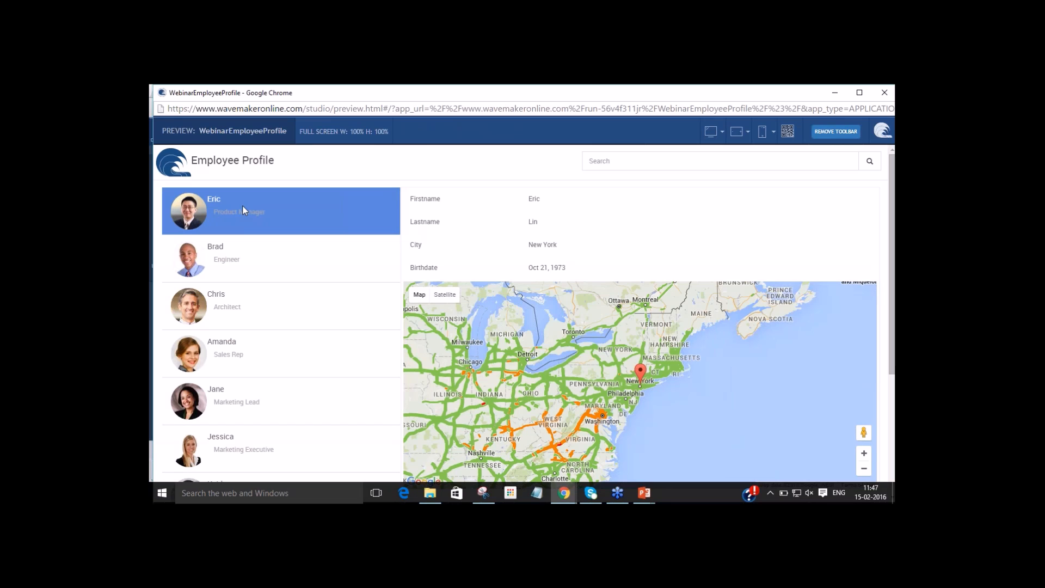
click(221, 273)
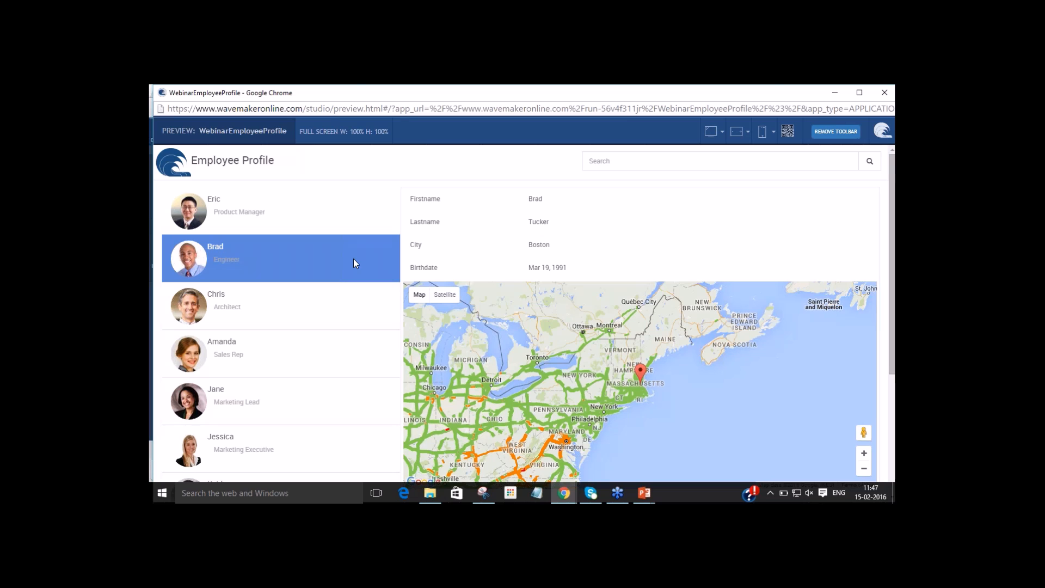
Return to the studio and turn on the application's security with the Demo provider.
key(alt+Tab)
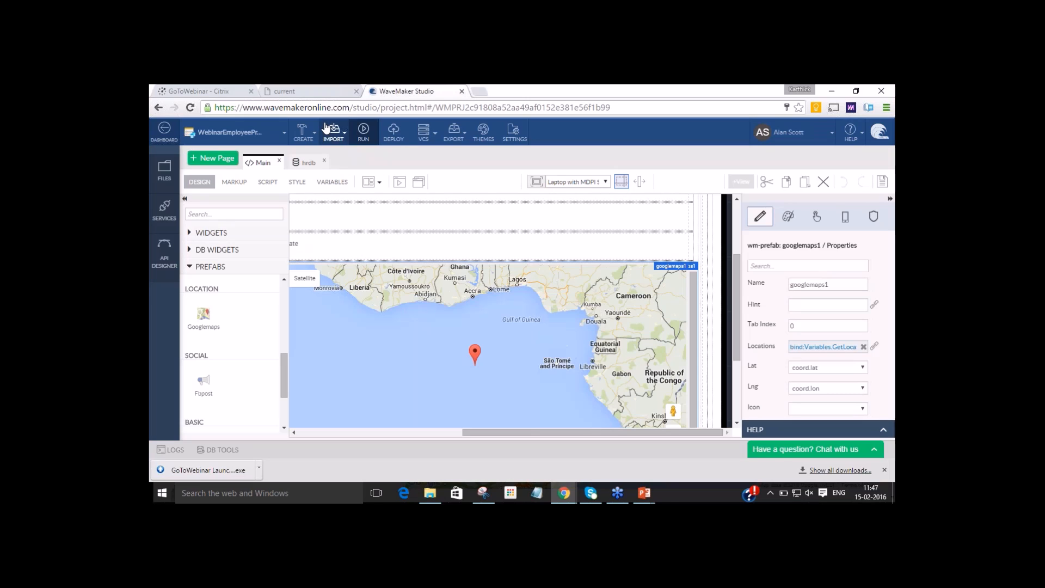
click(303, 133)
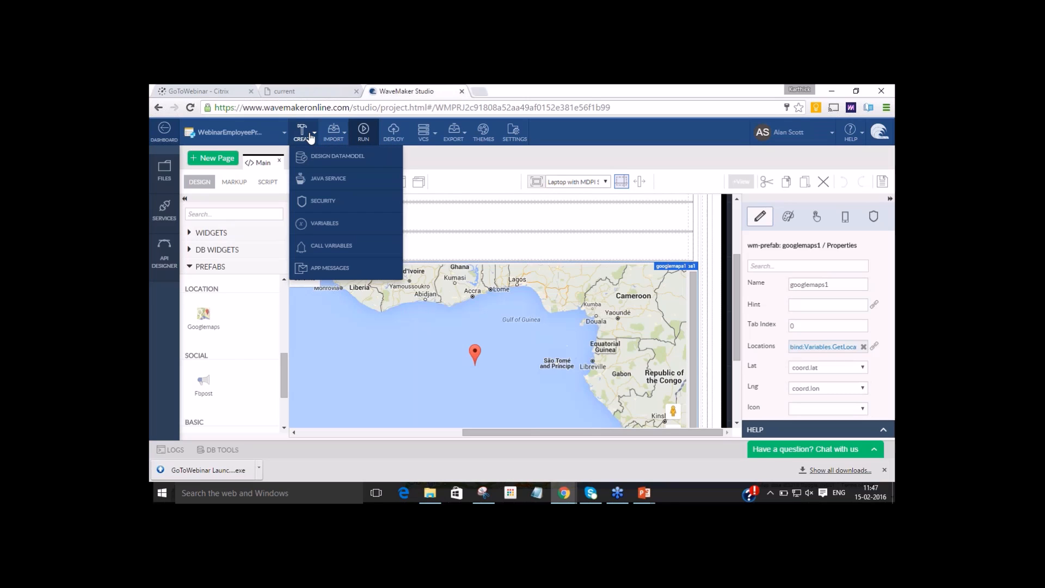
click(324, 202)
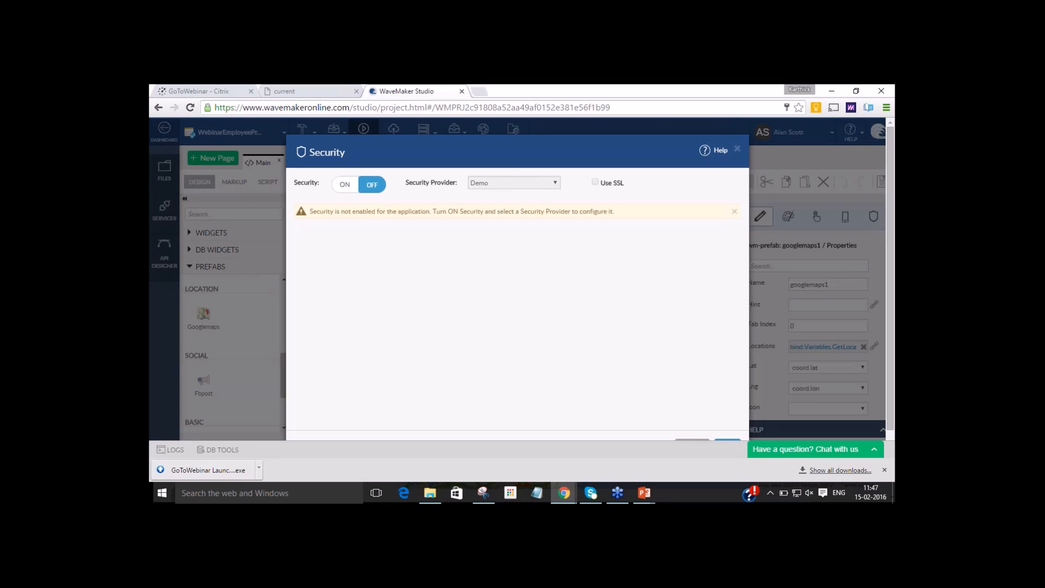
click(348, 185)
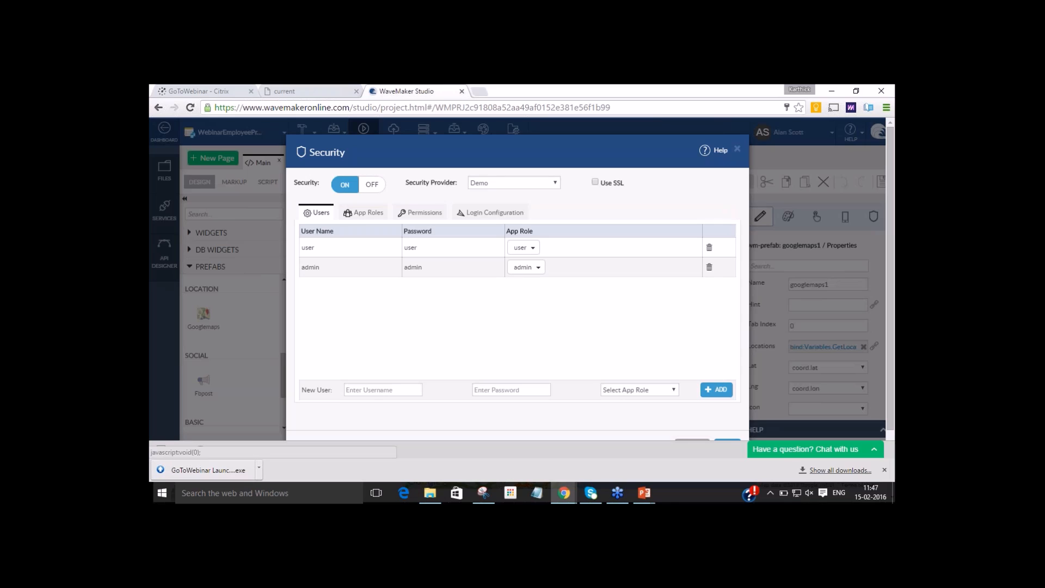
Review the login configuration, app roles, permissions and users, keep Demo as the security provider, and save the security settings.
click(491, 212)
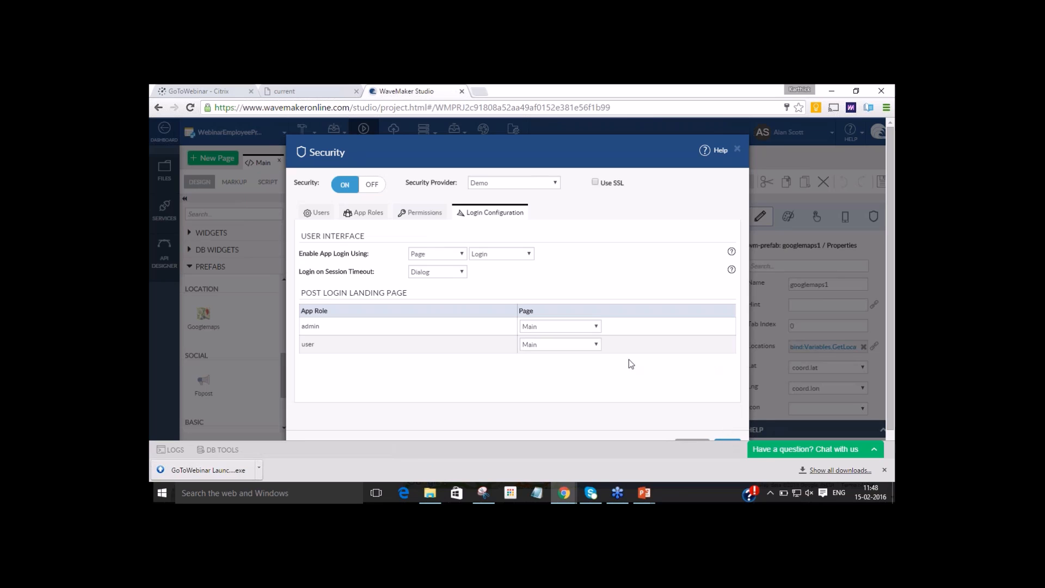
click(360, 215)
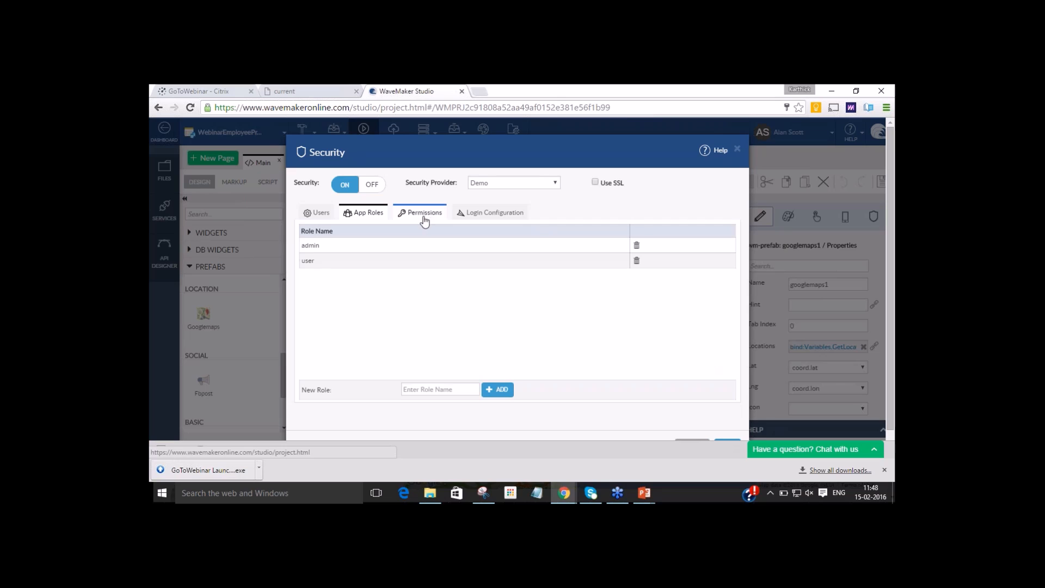
click(515, 182)
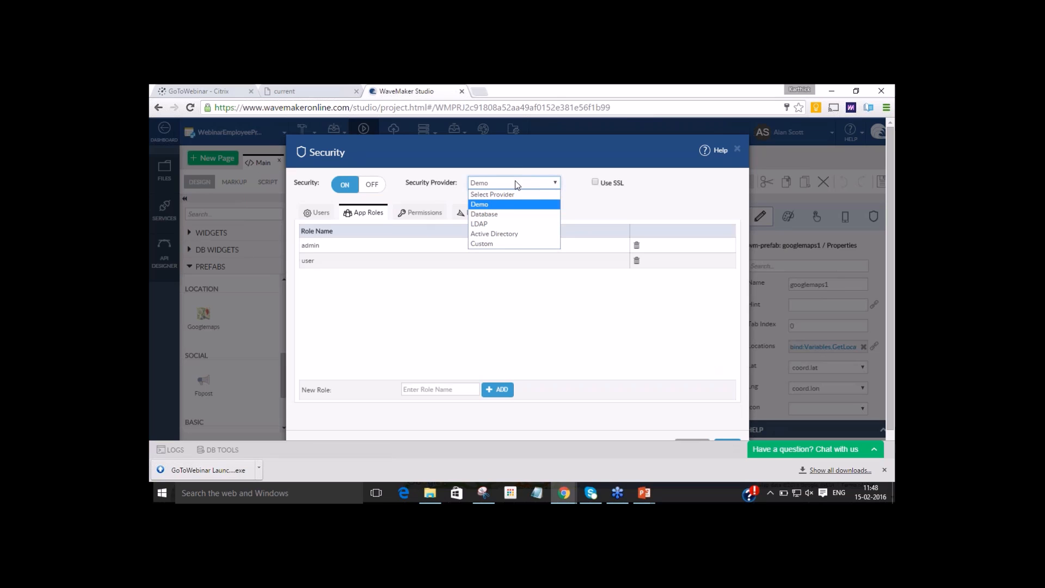
click(514, 206)
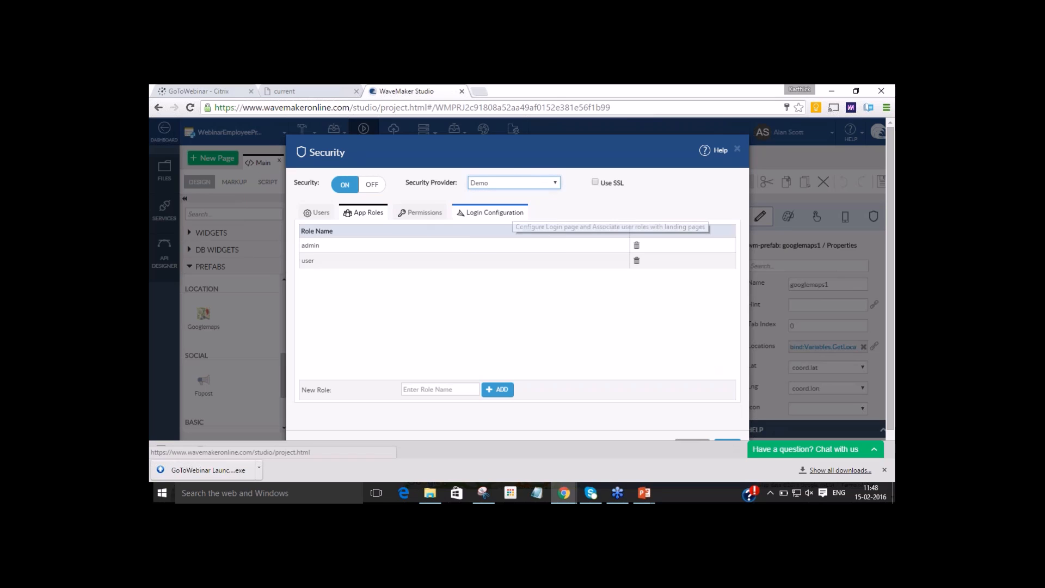
click(417, 217)
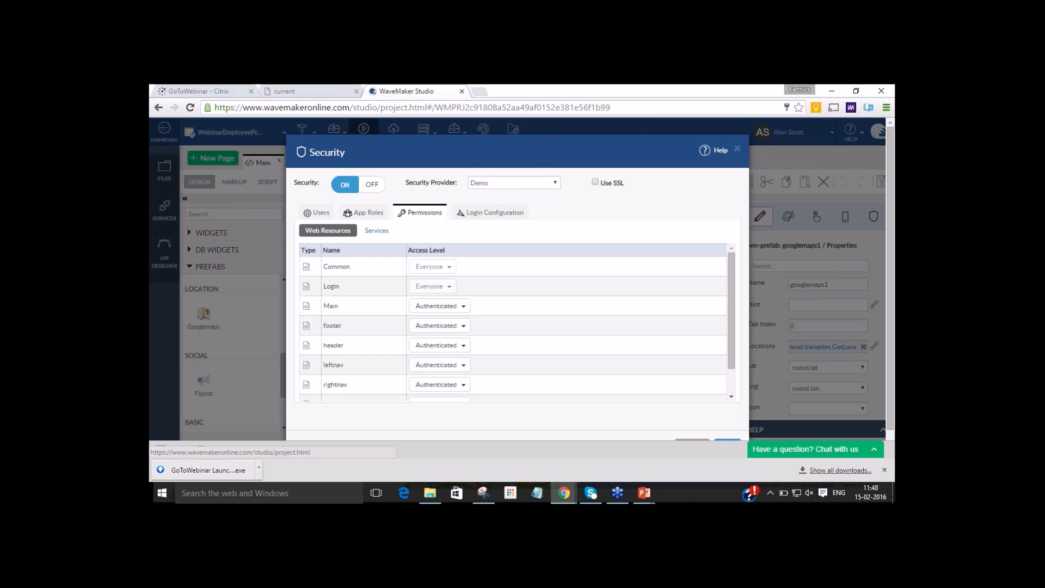
click(375, 217)
click(321, 215)
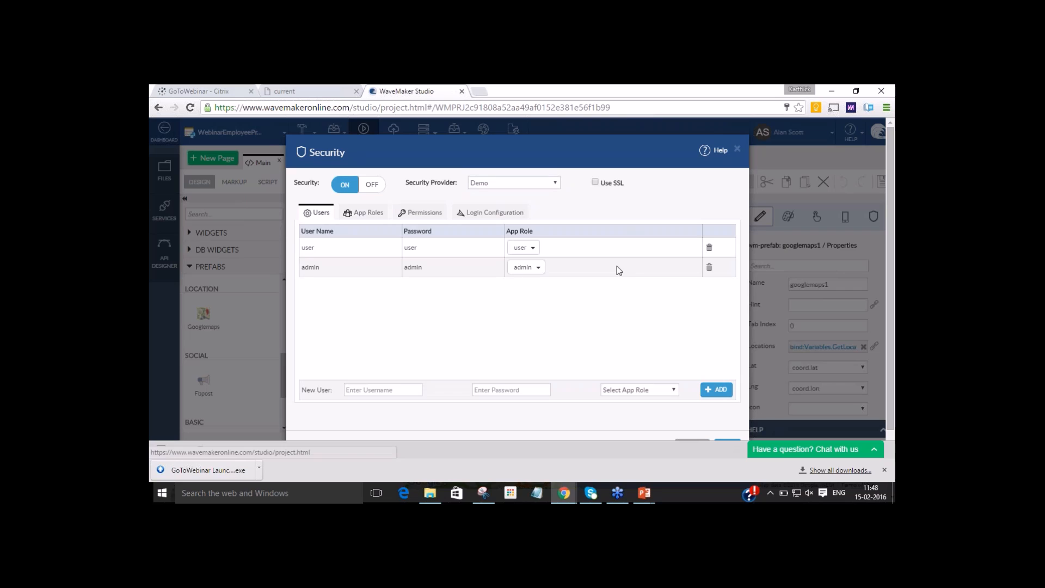
click(733, 442)
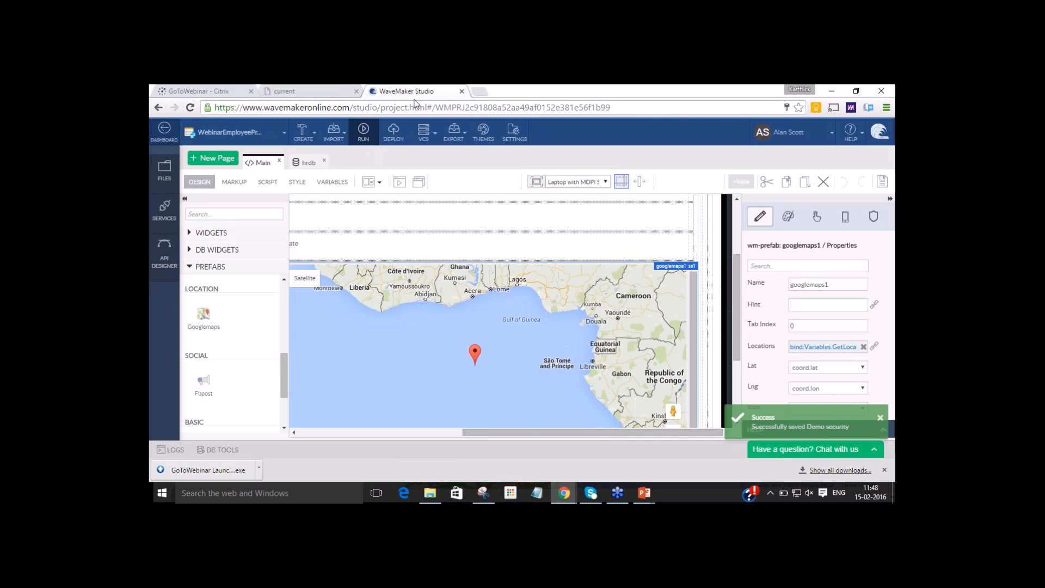
Reload the app preview and sign in with the prefilled admin account to test the login page.
key(alt+Tab)
key(F5)
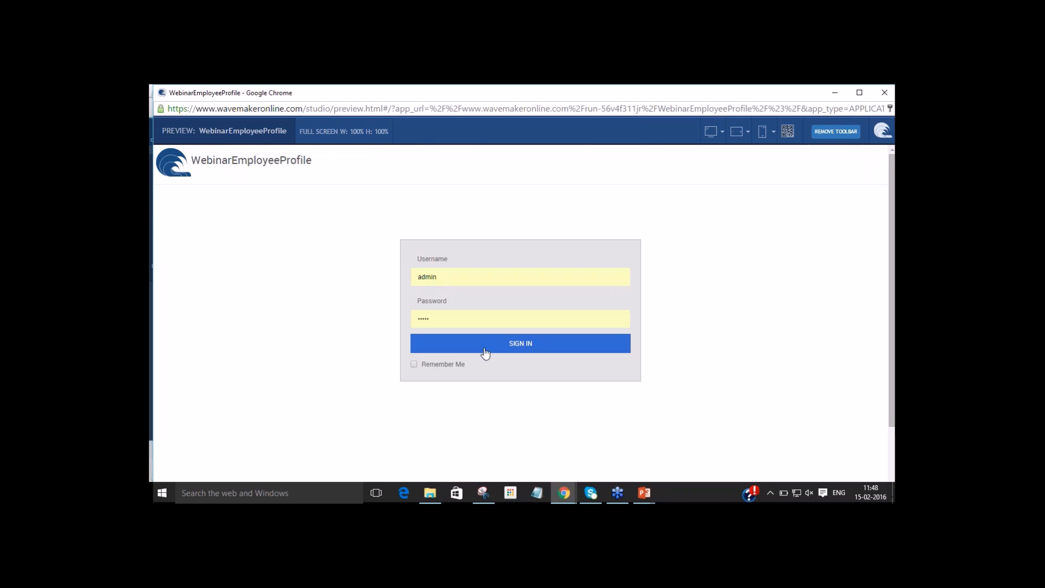
click(515, 348)
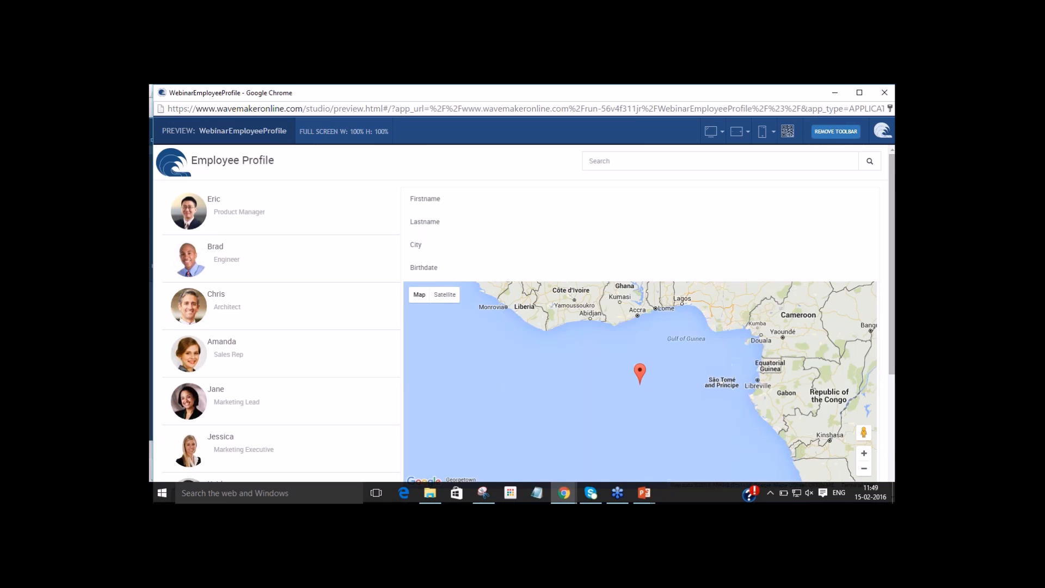
Return to the studio and open the Main page's header partial for editing.
key(alt+Tab)
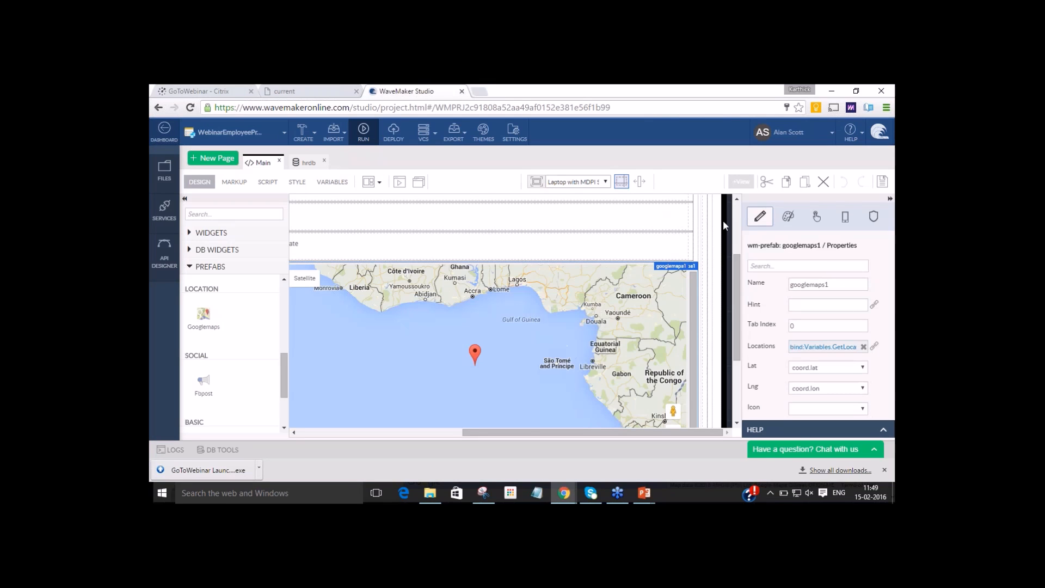
click(736, 223)
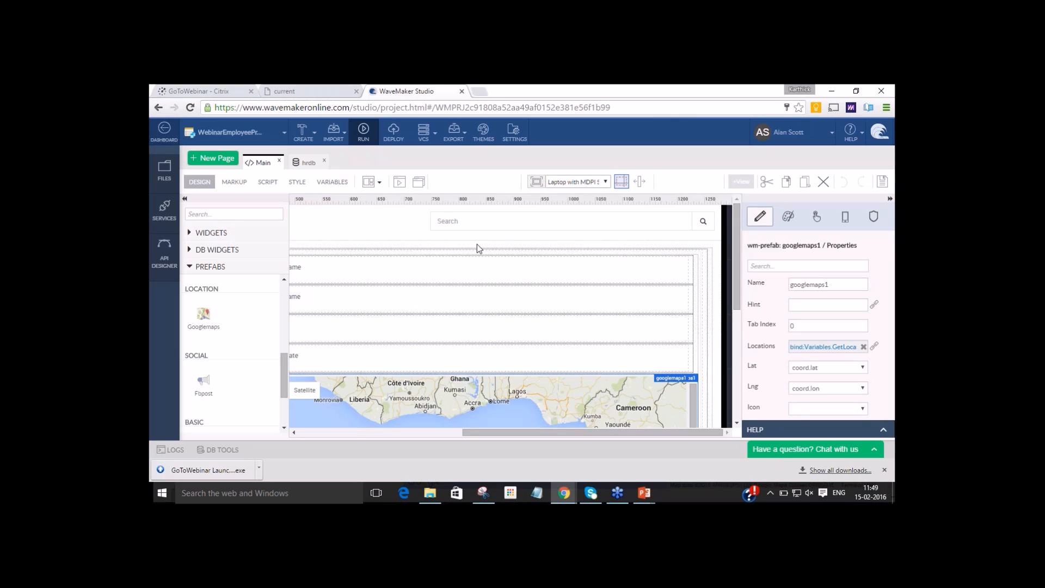
click(374, 432)
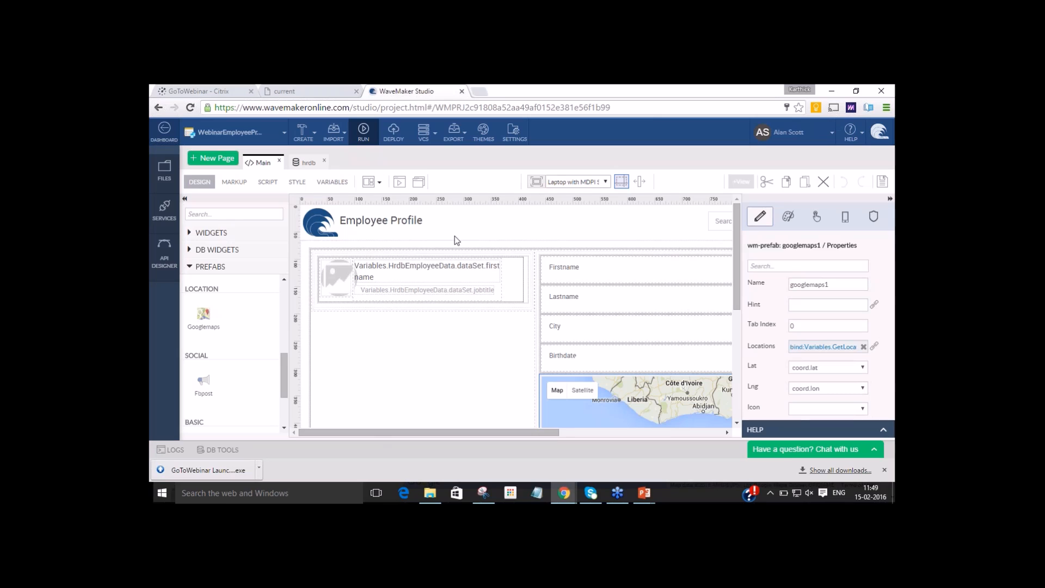
double_click(423, 225)
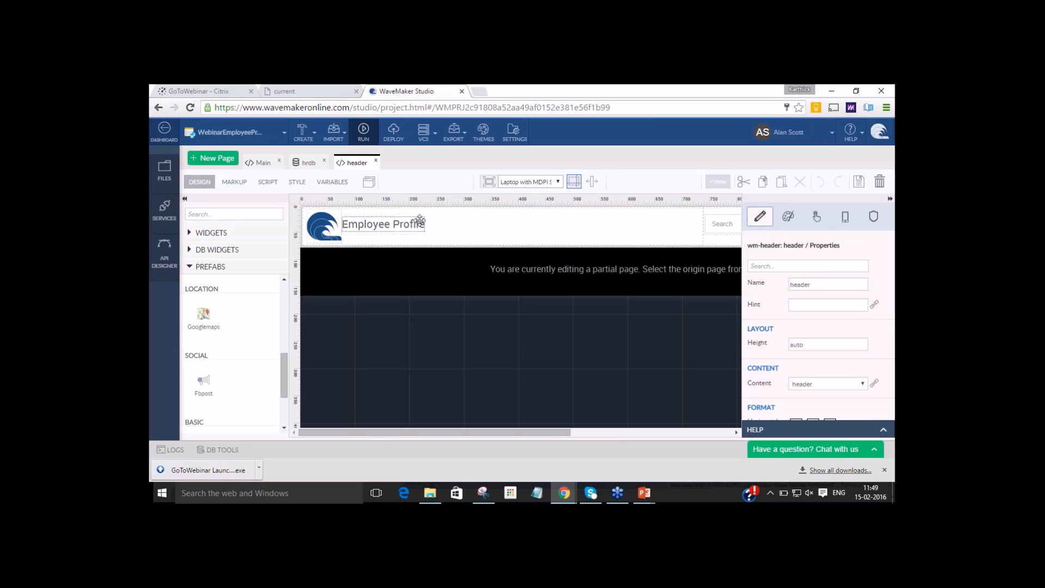
Add a Button widget below the header's search box and set its caption to Logout.
click(214, 213)
text(button)
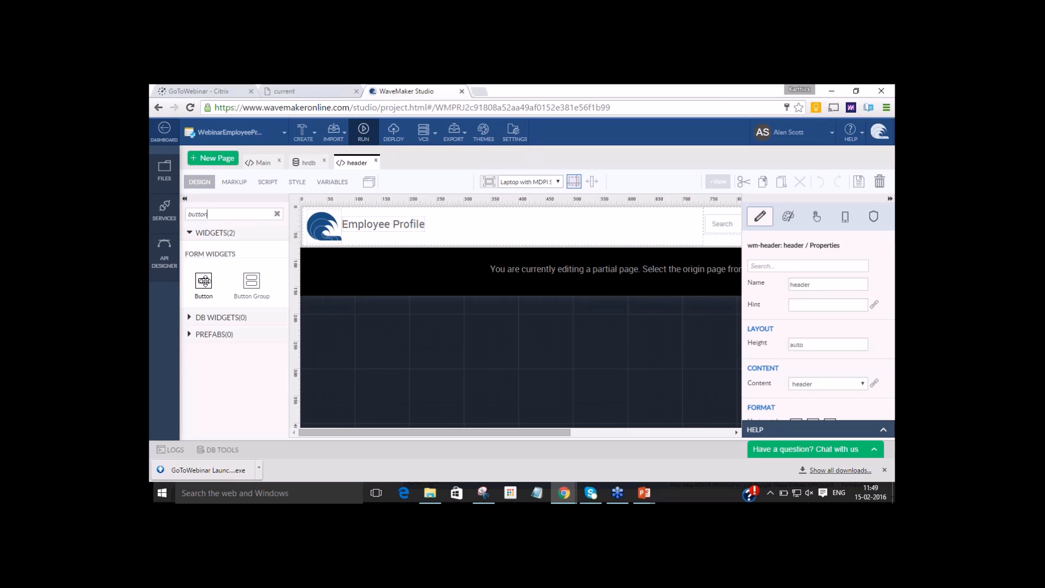
mouse_move(205, 282)
mouse_down()
mouse_move(343, 230)
mouse_move(590, 247)
mouse_move(312, 224)
mouse_move(209, 277)
mouse_up()
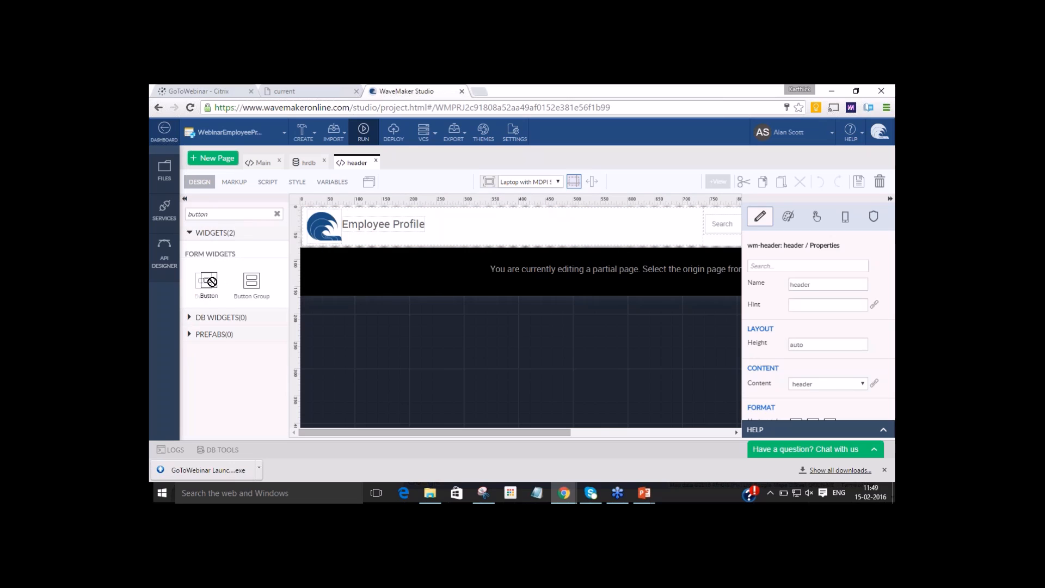
click(615, 431)
drag(203, 280, 720, 223)
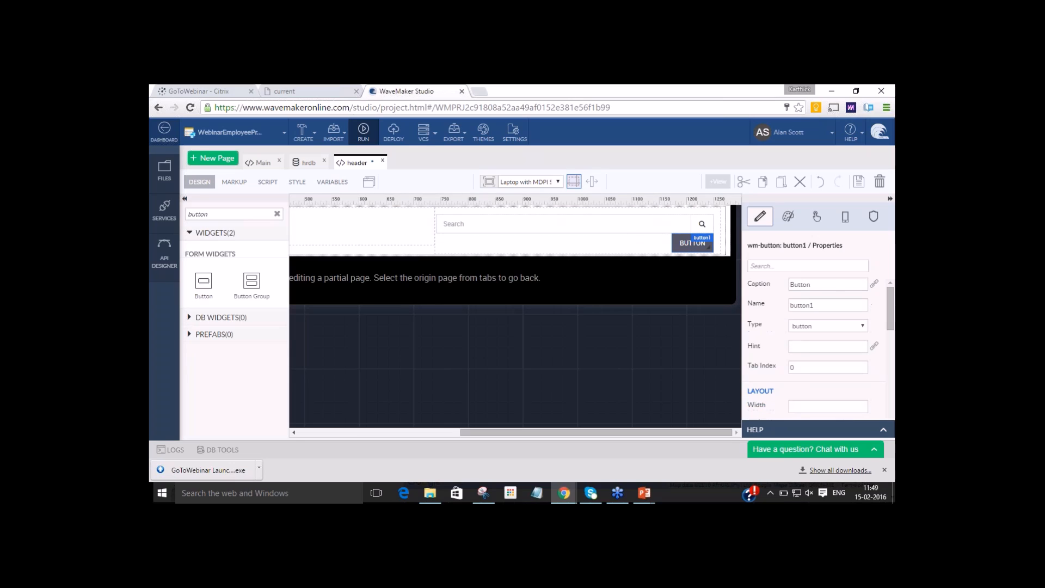
drag(836, 284, 677, 265)
text(Logout)
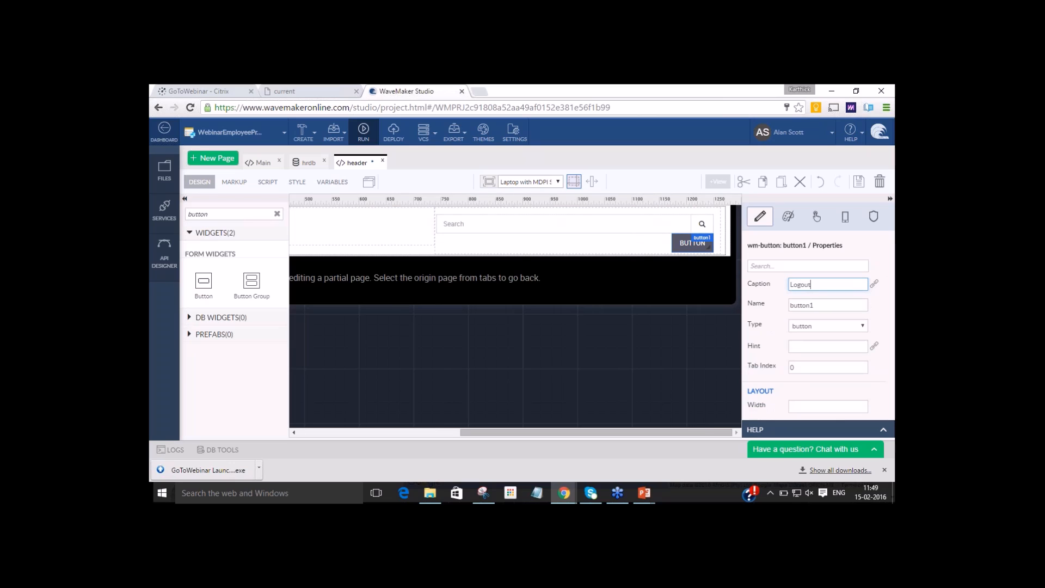
Assign logoutVariable to the Logout button's Click event and save the header page.
click(816, 216)
click(816, 216)
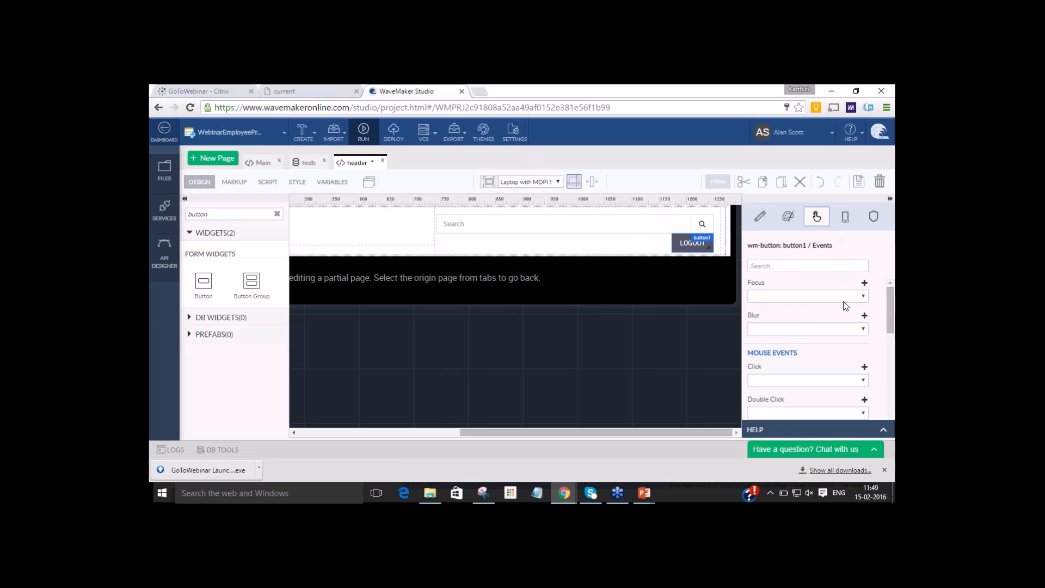
click(863, 380)
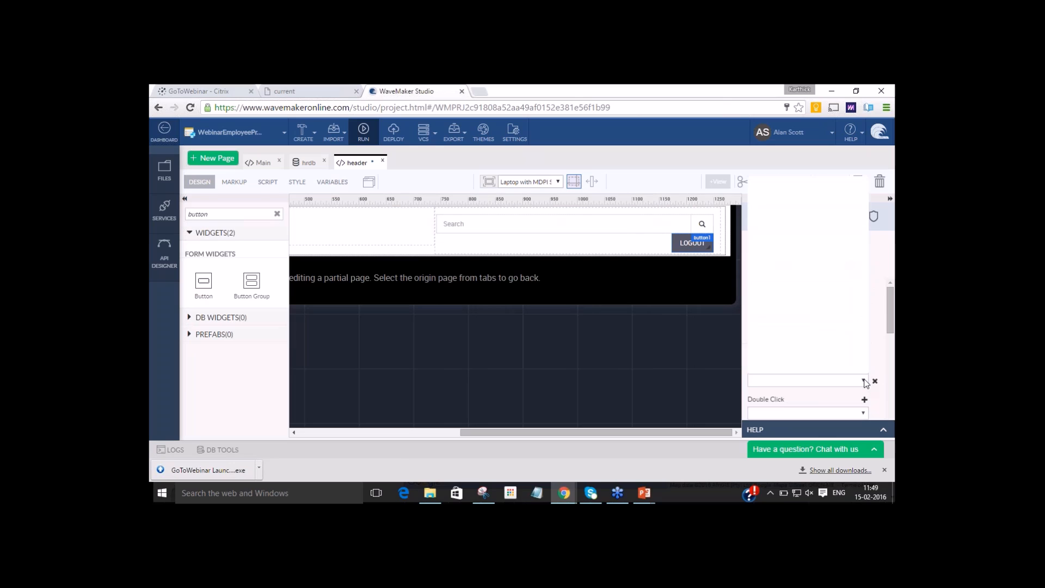
click(863, 381)
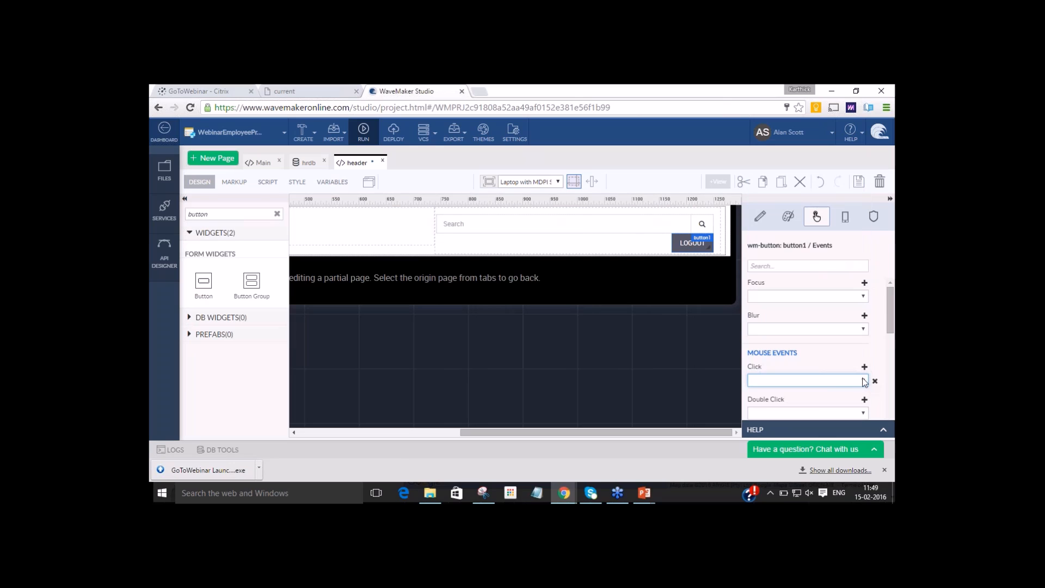
click(863, 381)
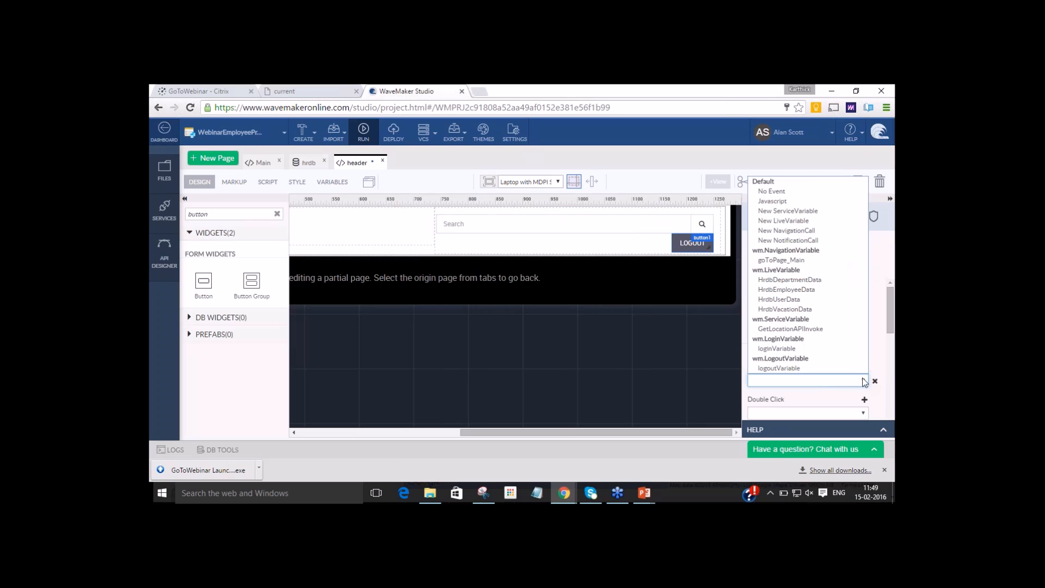
click(788, 367)
click(794, 378)
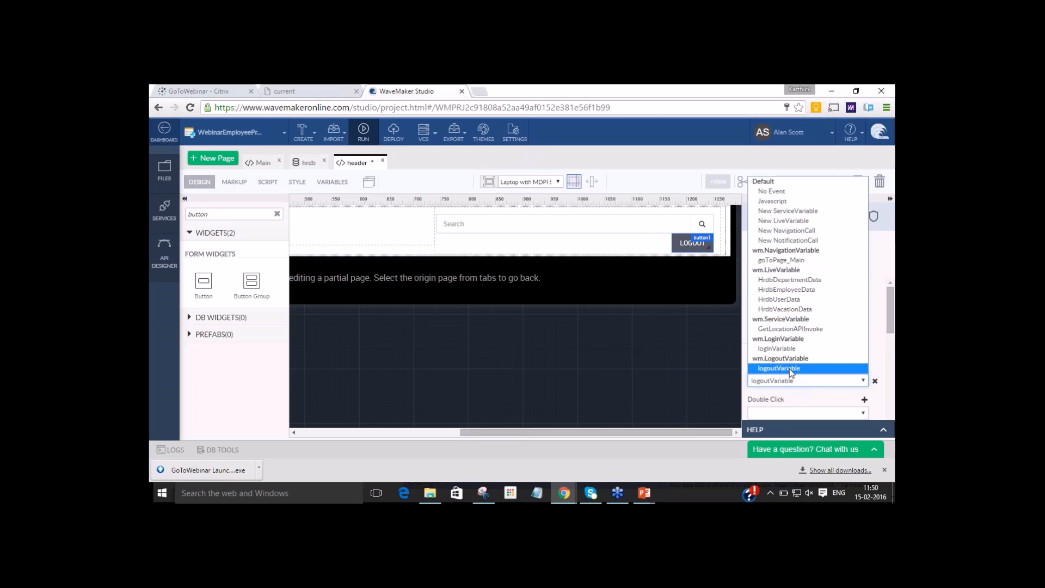
click(789, 368)
click(858, 182)
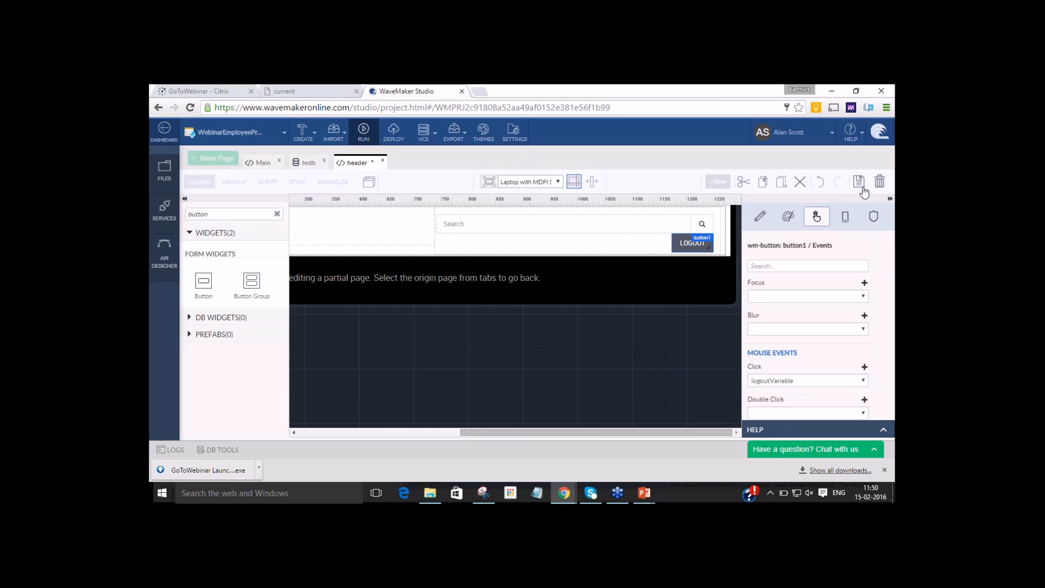
Run the app, log out with the new header button, and sign in again as admin.
click(363, 133)
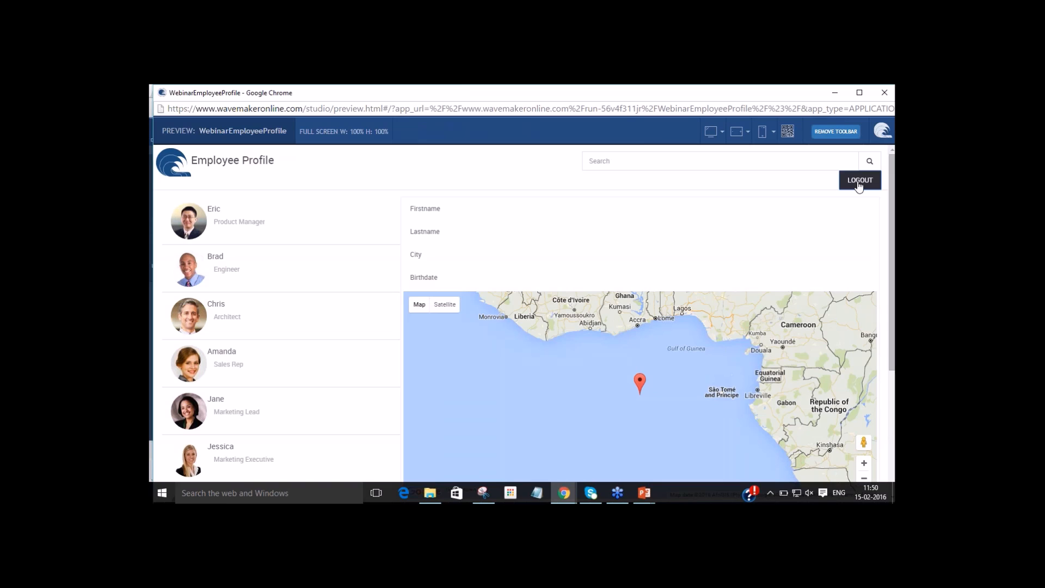
click(858, 183)
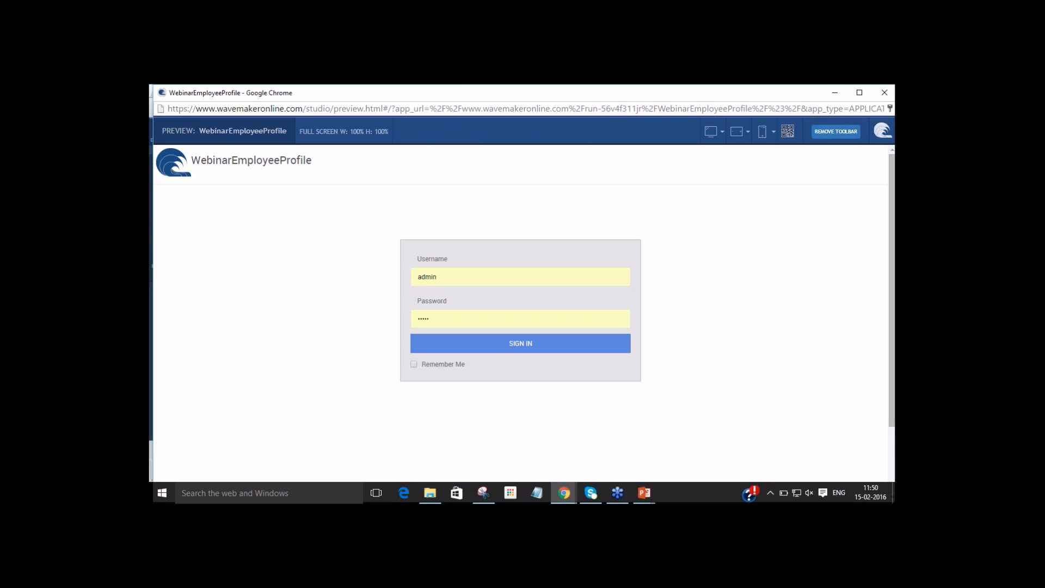
click(527, 346)
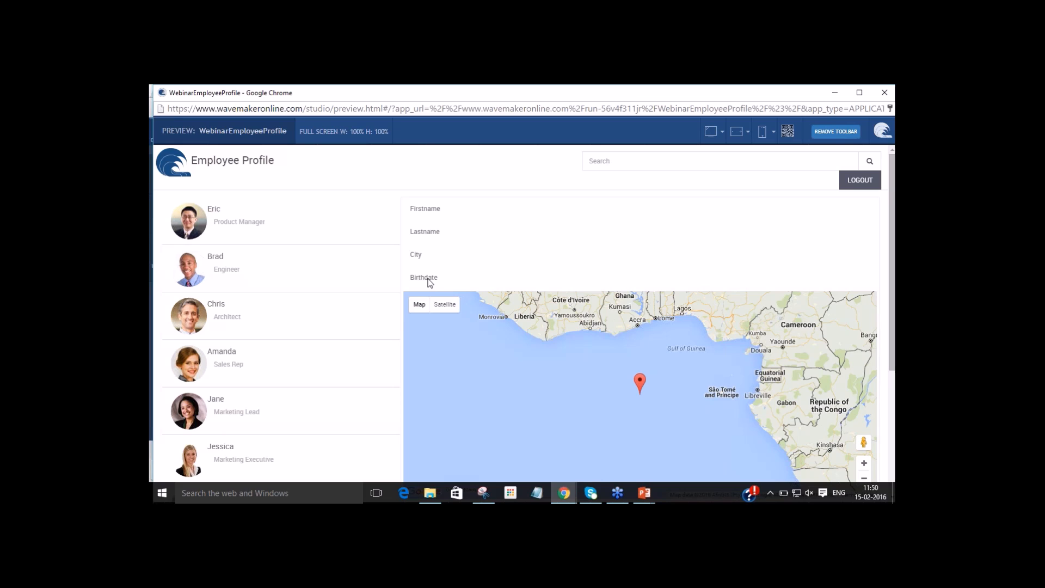
Return to the studio and close the header page.
key(alt+Tab)
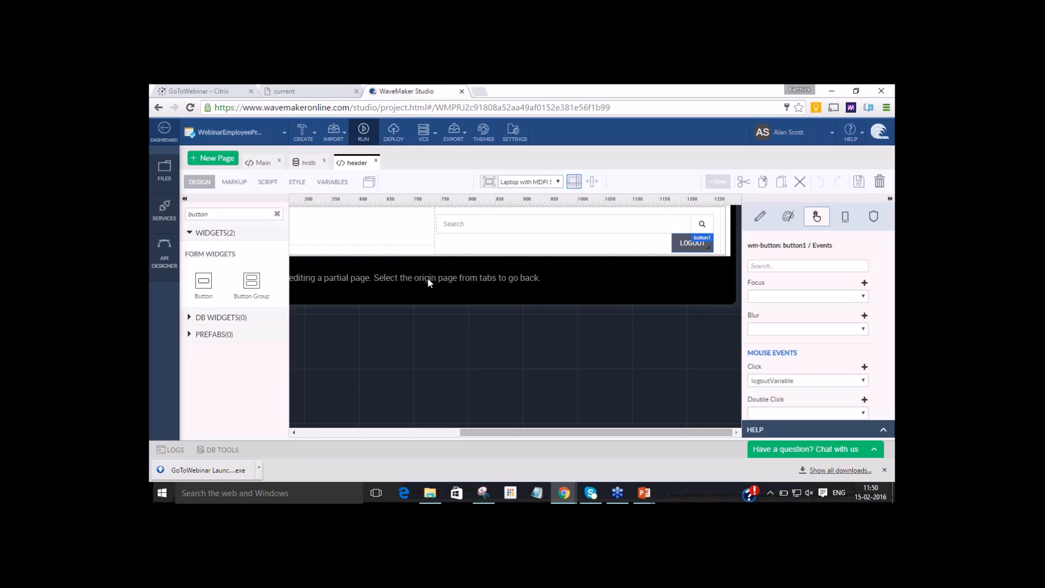
click(375, 161)
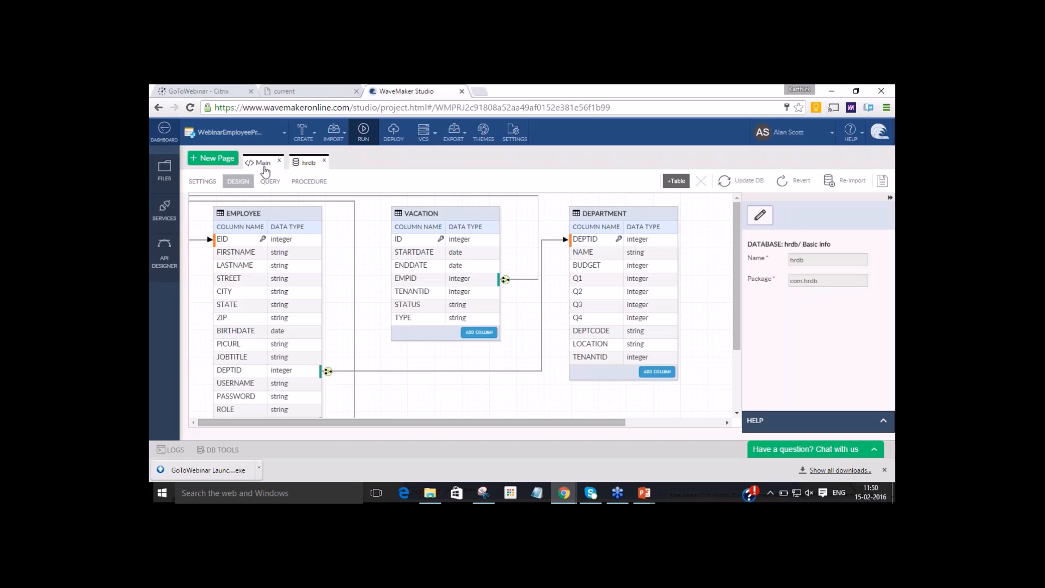
Restrict the Birthdate form field on the Main page to the admin role and save the page.
click(263, 163)
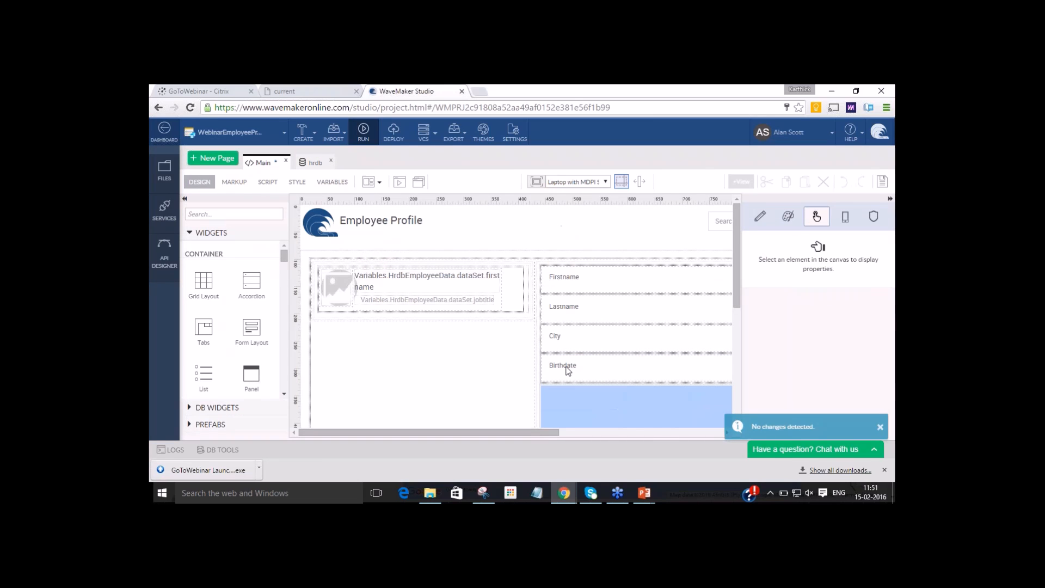
click(568, 371)
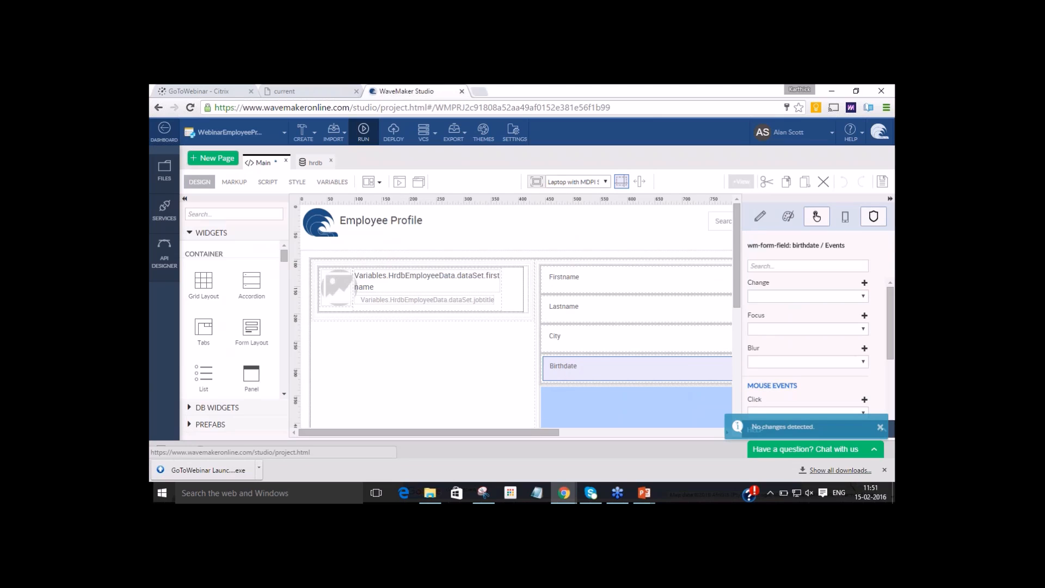
click(873, 216)
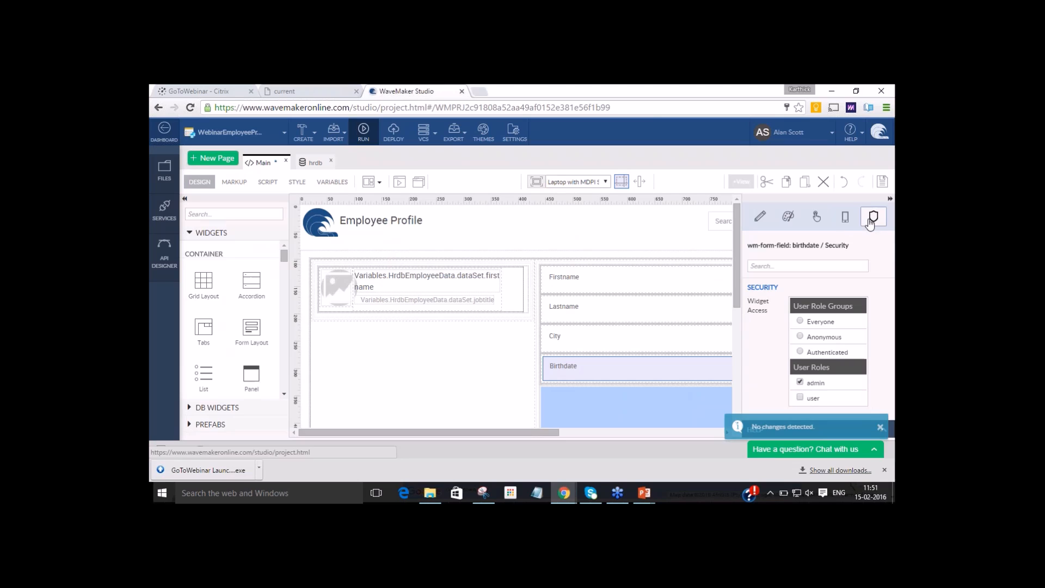
click(881, 183)
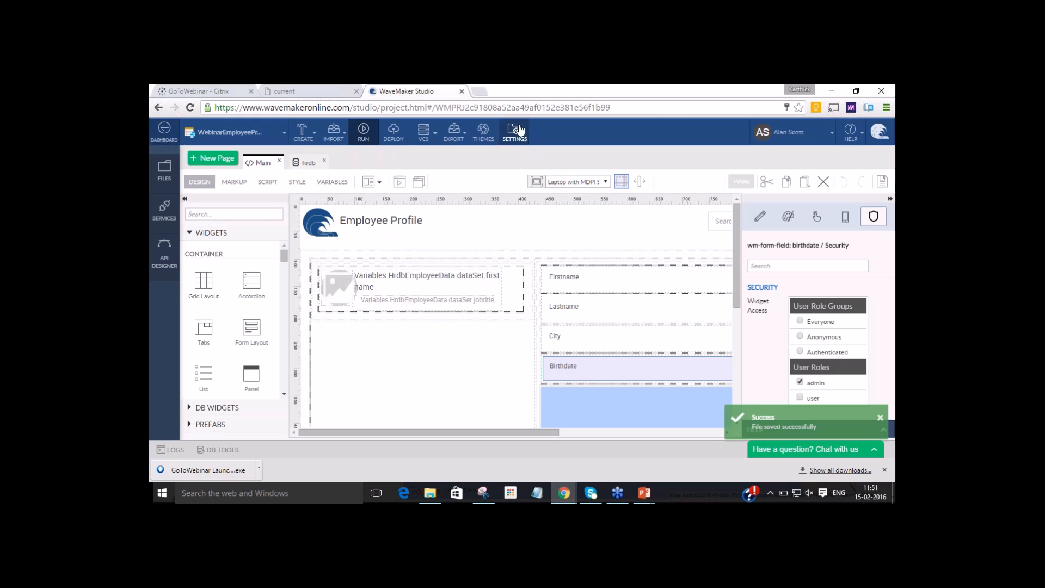
click(363, 132)
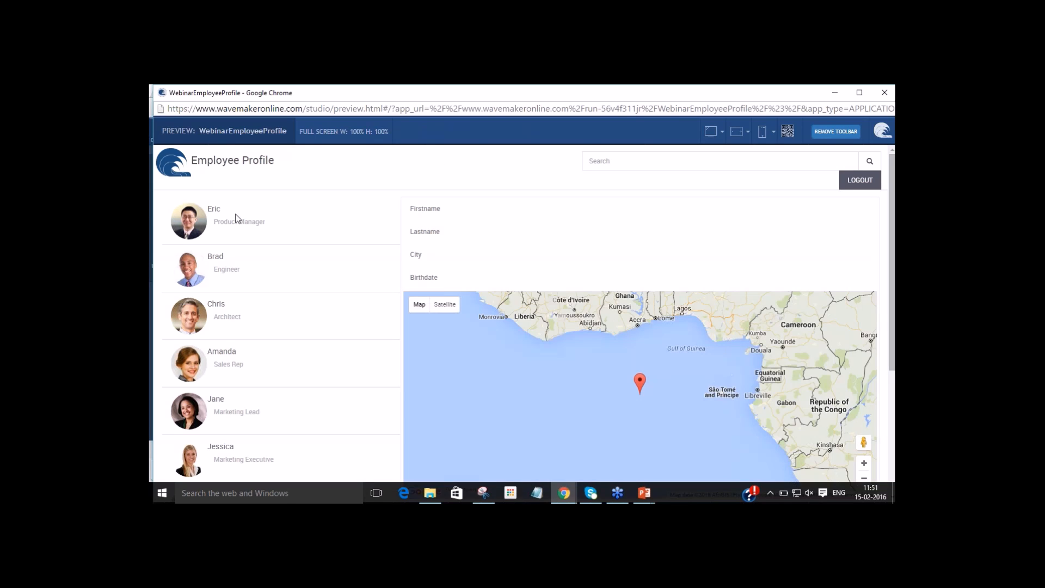
click(236, 216)
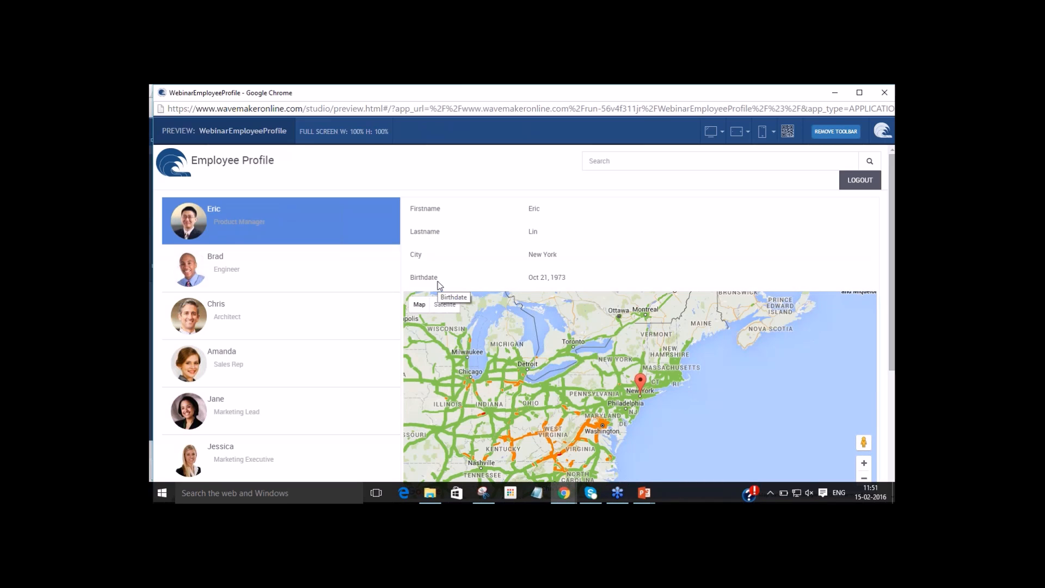
click(860, 182)
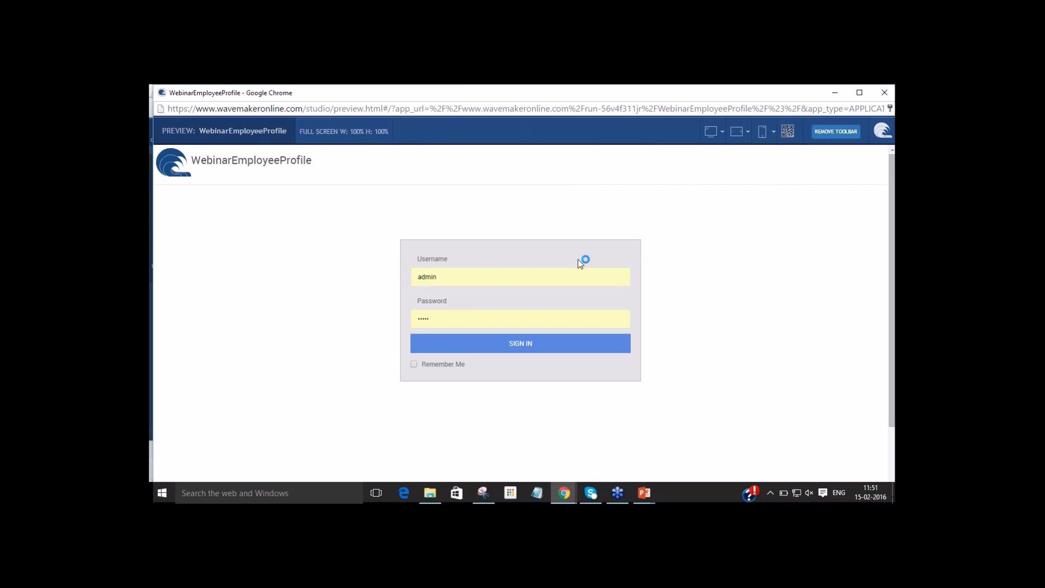
Sign in to the preview with the username user and the account password, and let the browser save the login.
double_click(517, 278)
text(user)
key(Tab)
text(user)
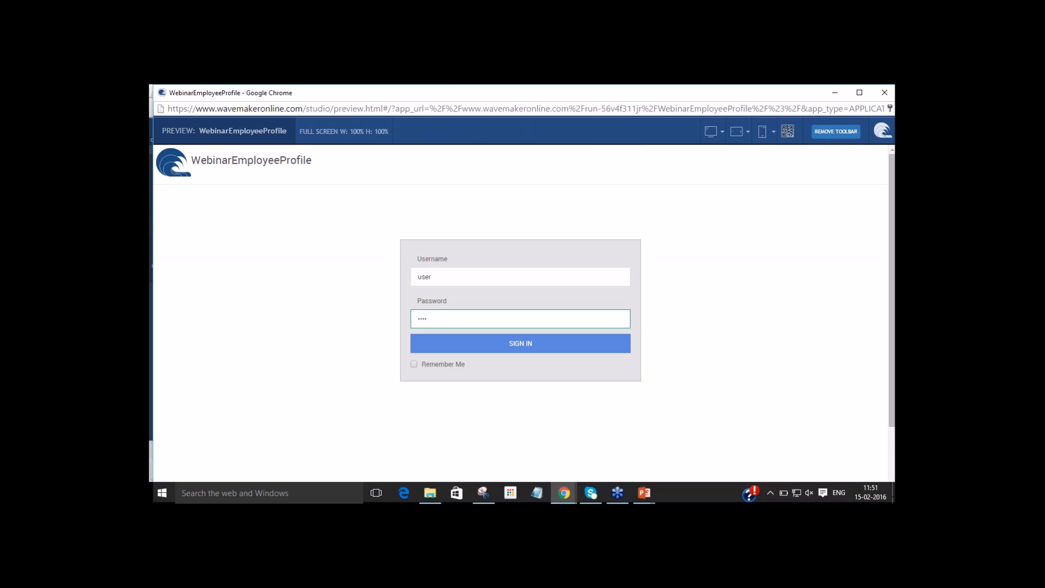
click(482, 341)
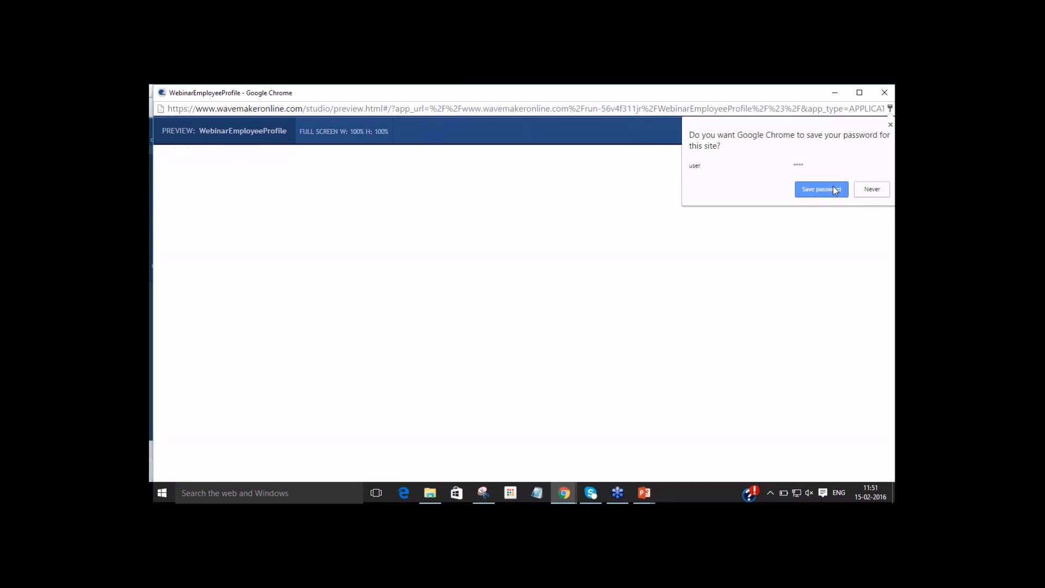
click(836, 190)
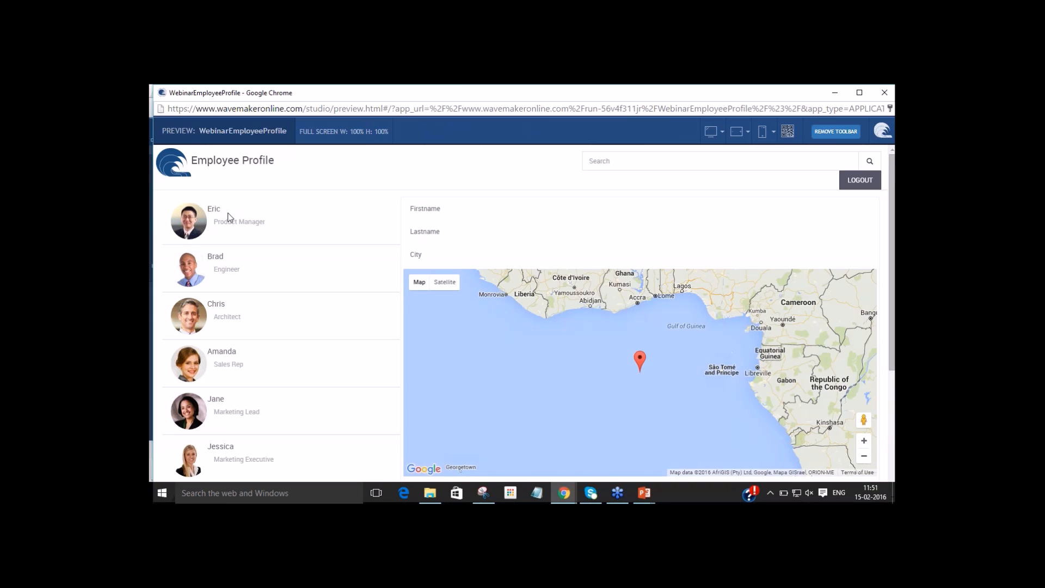
Check the form fields for Eric under the user role, log out, and close the preview.
click(229, 217)
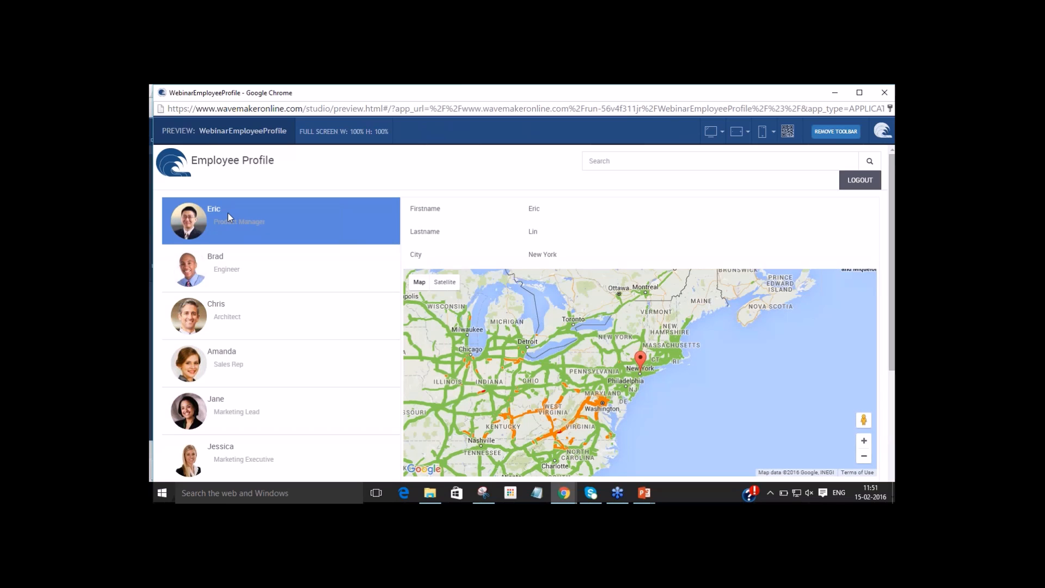
click(864, 183)
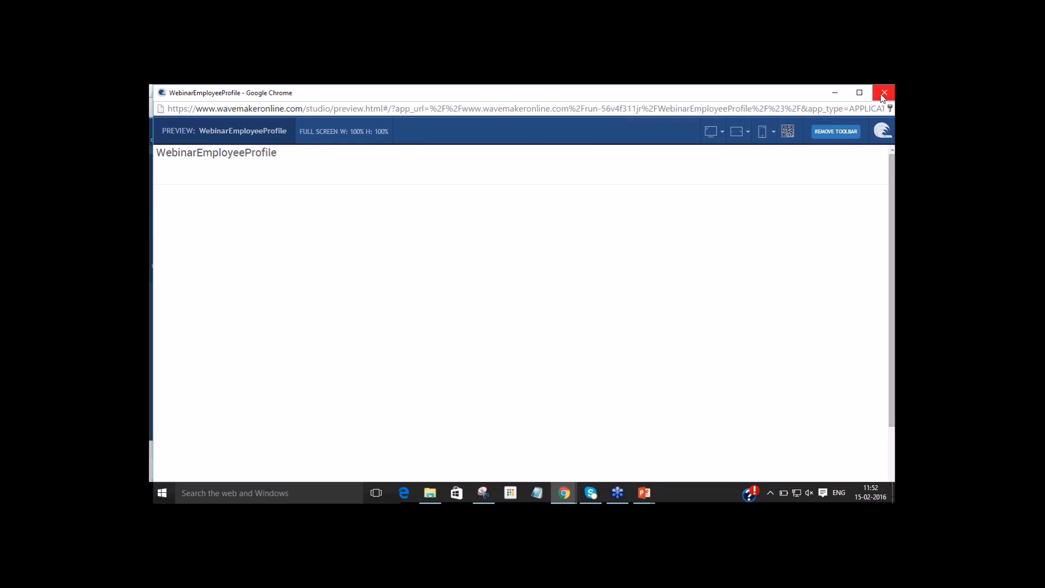
click(882, 96)
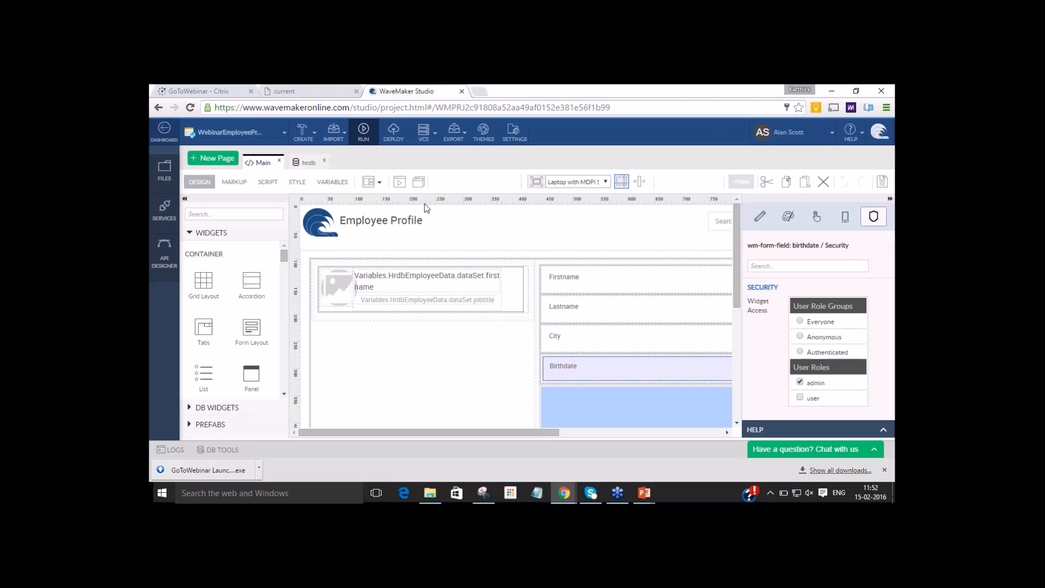
Set up WaveMaker Demo Cloud as the cloud provider and create a deployment target with the Production profile.
click(397, 136)
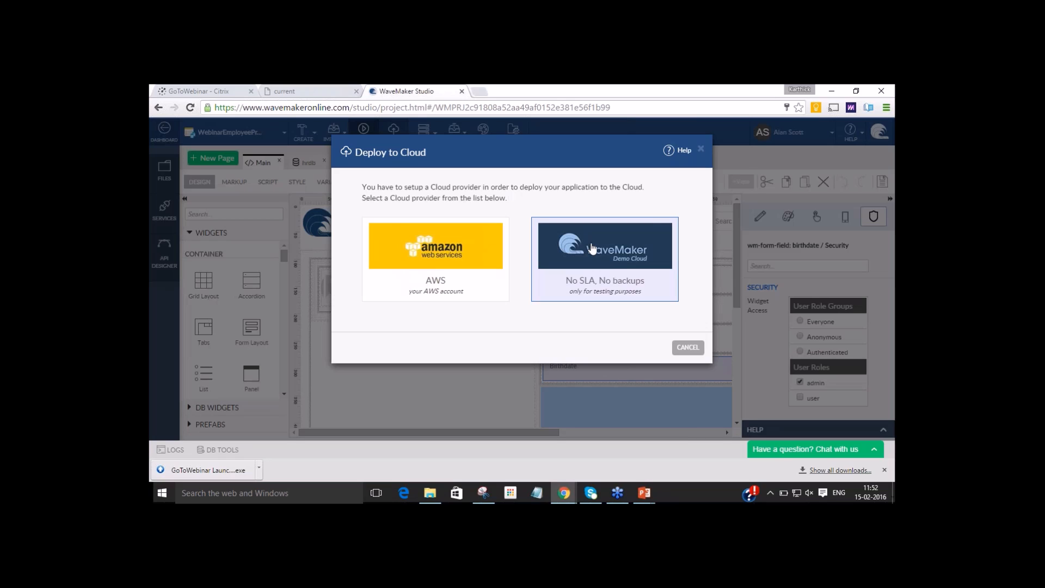
click(593, 249)
click(729, 435)
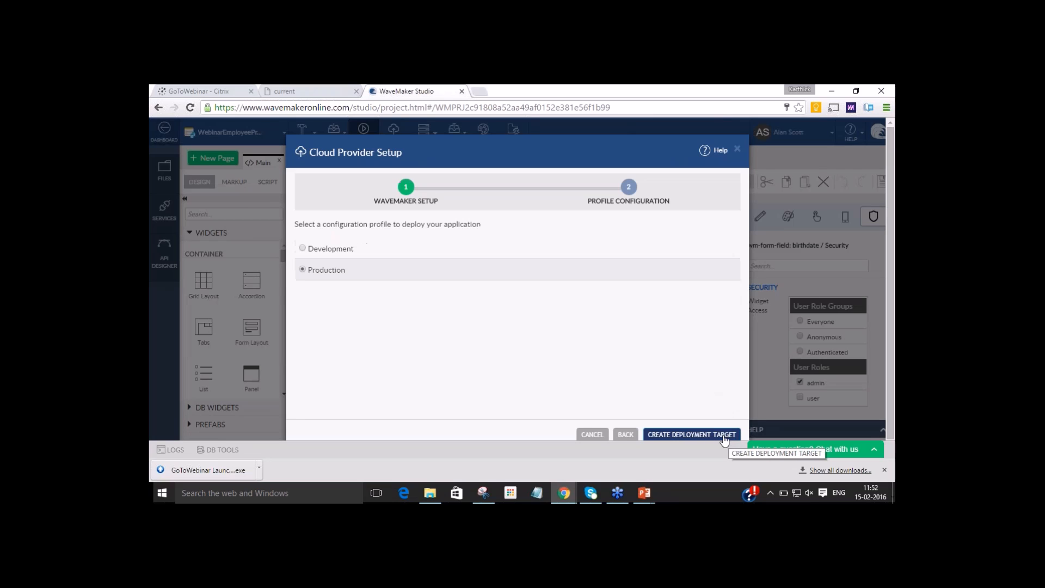
click(711, 435)
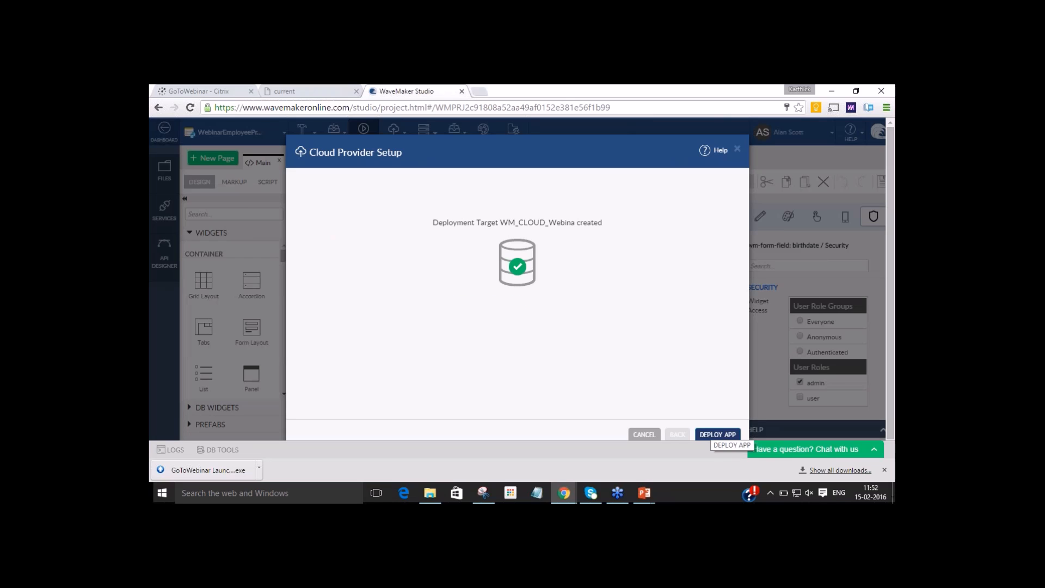
Deploy the app to the new cloud target, open the deployed application, and select its web address.
click(718, 434)
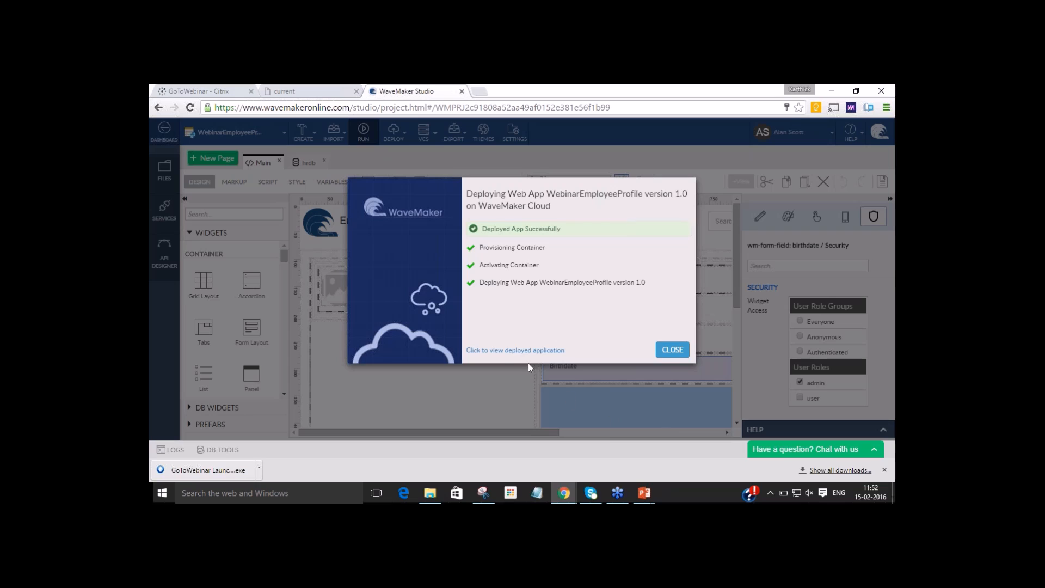
click(515, 350)
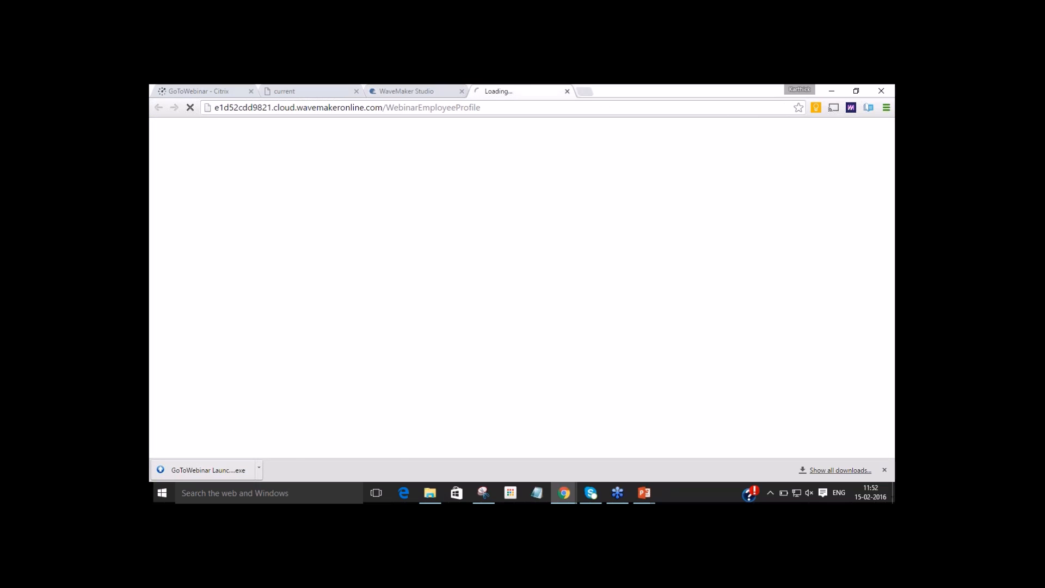
click(505, 109)
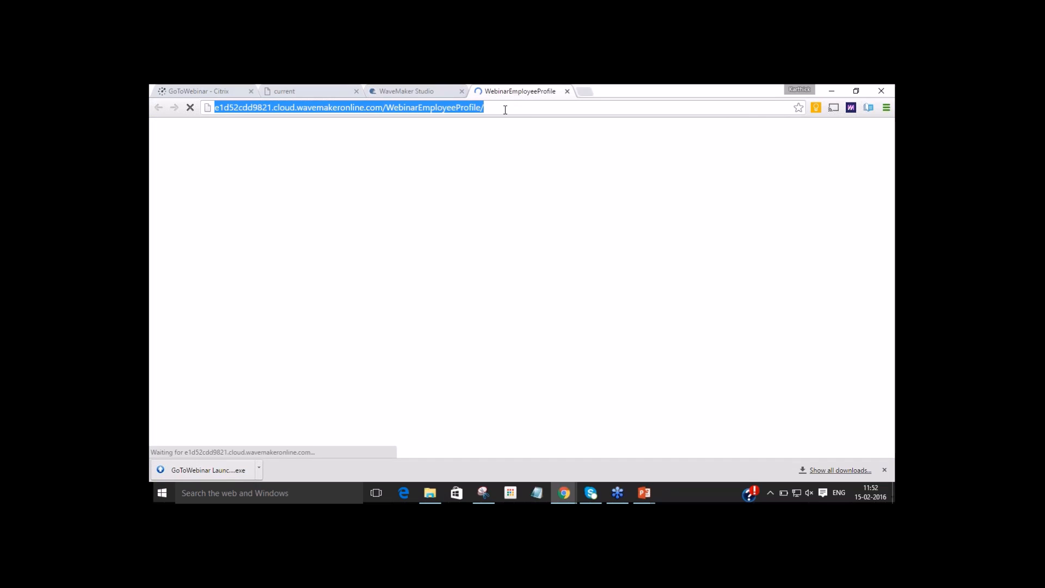
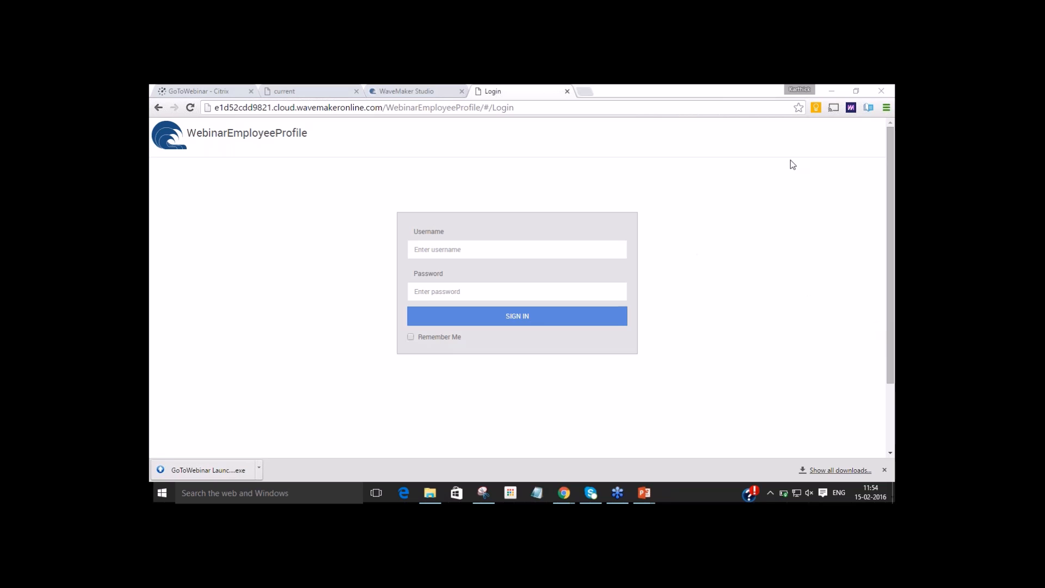
Switch back to WaveMaker Studio, close the deployment status dialog, and view the project's export options.
click(440, 93)
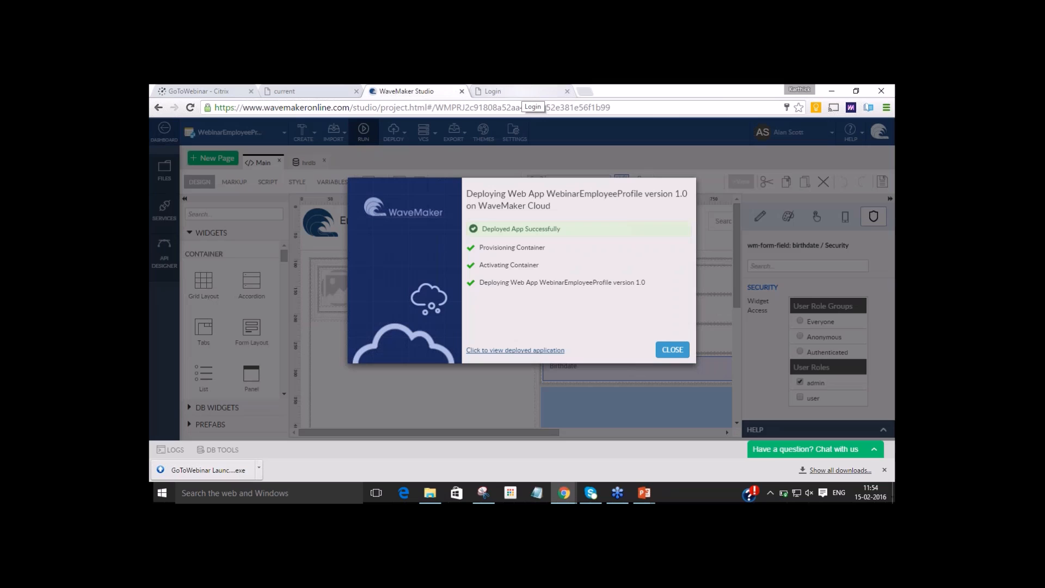
click(672, 349)
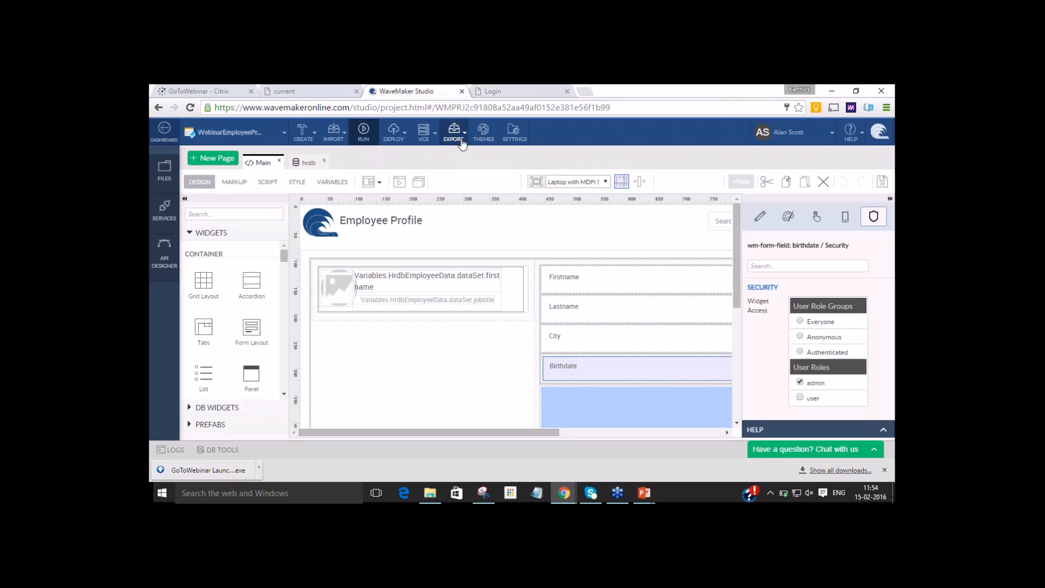
click(455, 133)
mouse_move(475, 178)
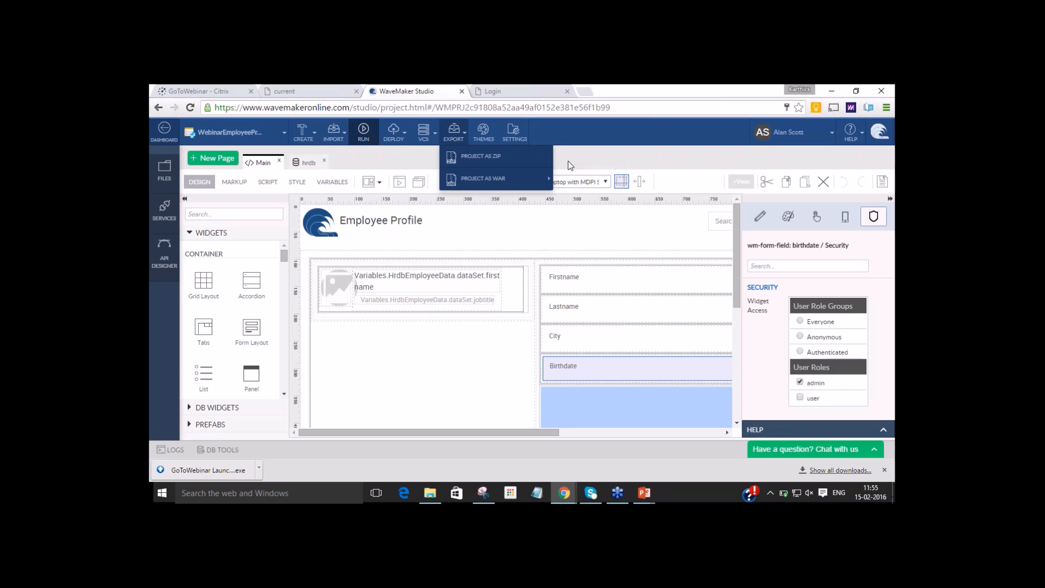
mouse_move(520, 182)
Review the database and REST settings of the development configuration profile in the project settings, and close the settings.
click(520, 137)
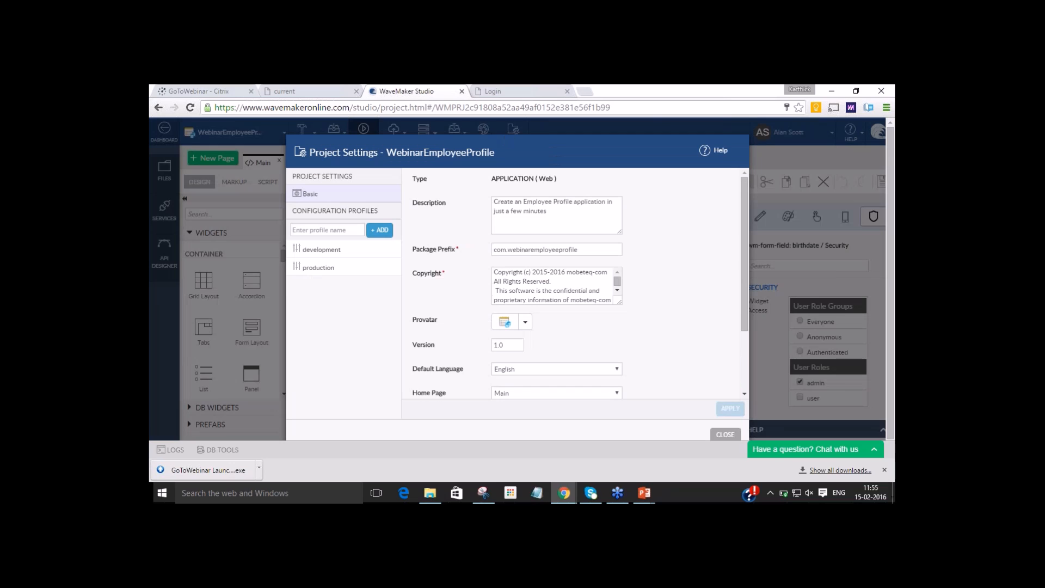
click(315, 253)
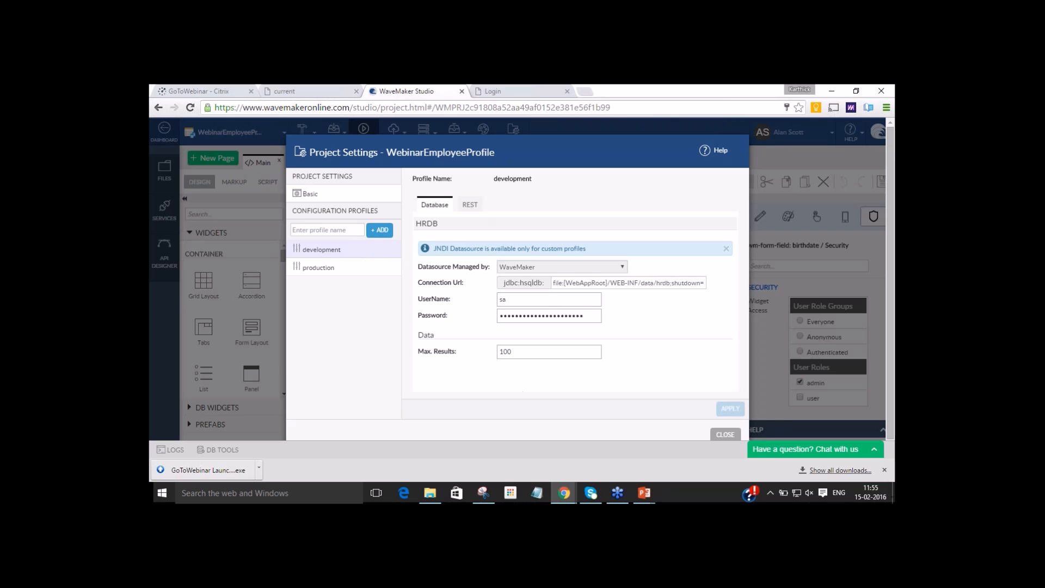
click(468, 204)
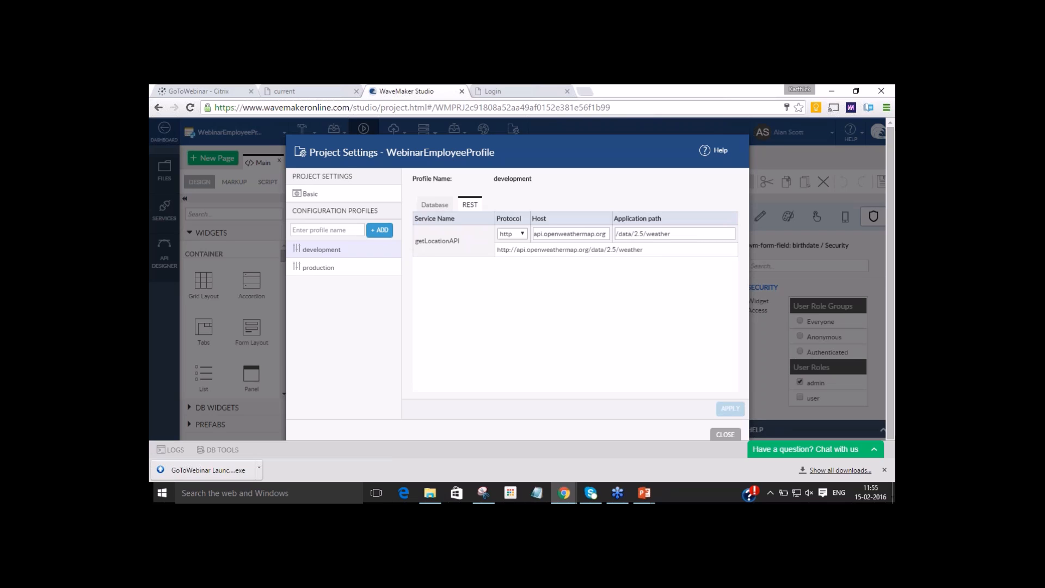
click(719, 435)
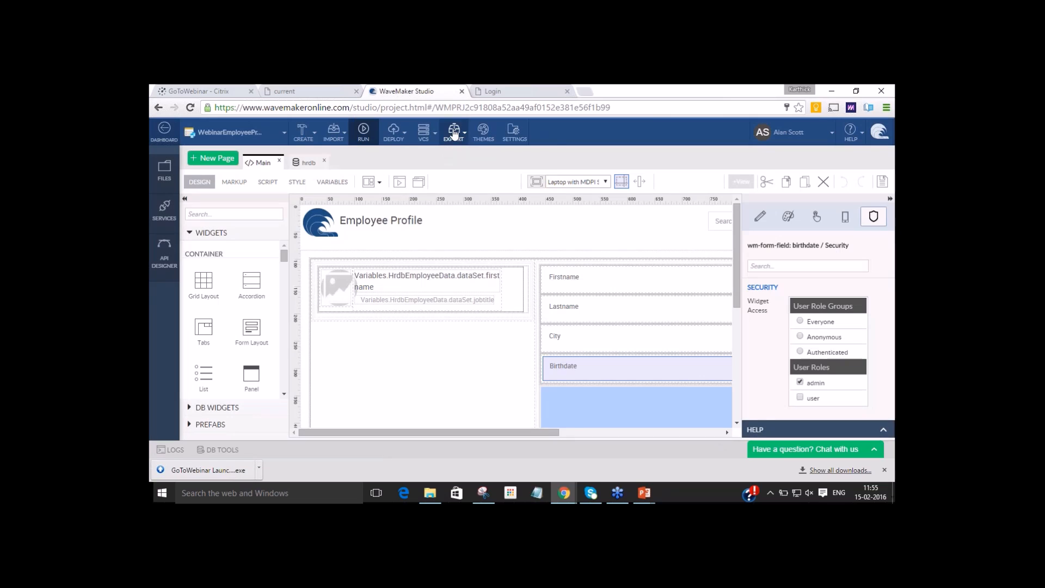
Export the project as a WAR file without downloading it, and return to the projects dashboard without pushing the changes.
click(453, 133)
click(595, 187)
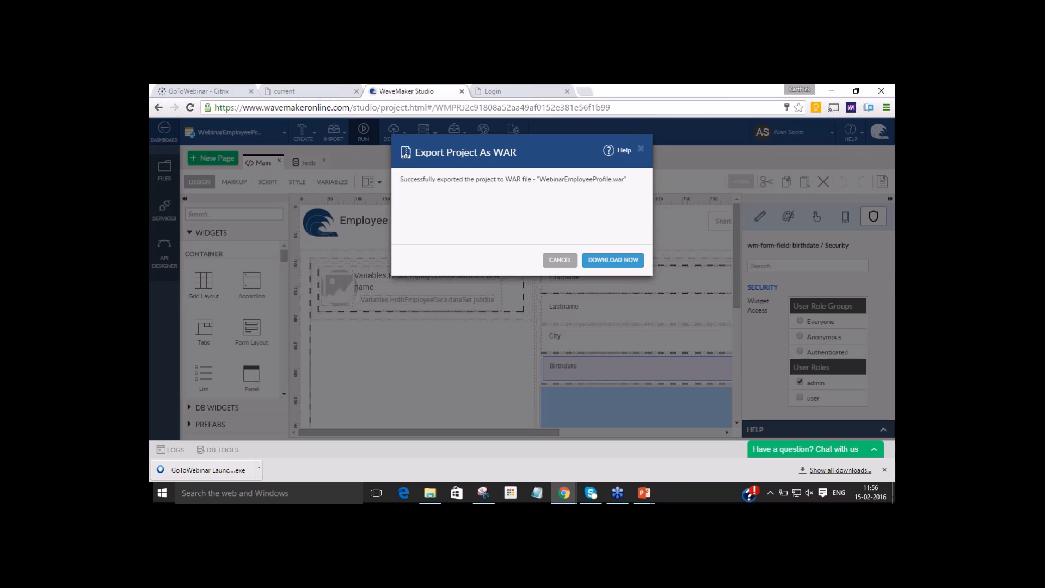
click(561, 261)
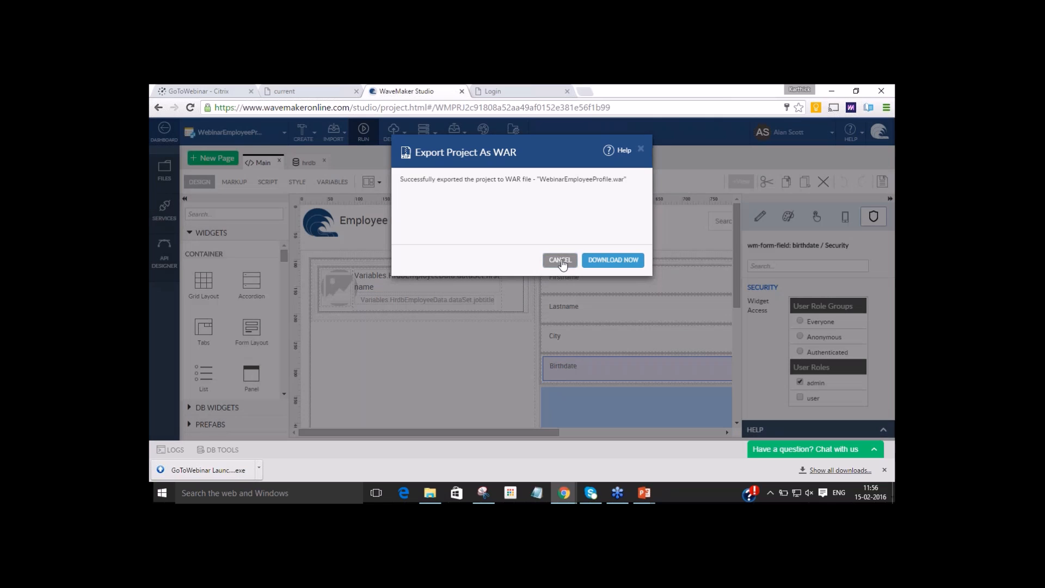
click(165, 134)
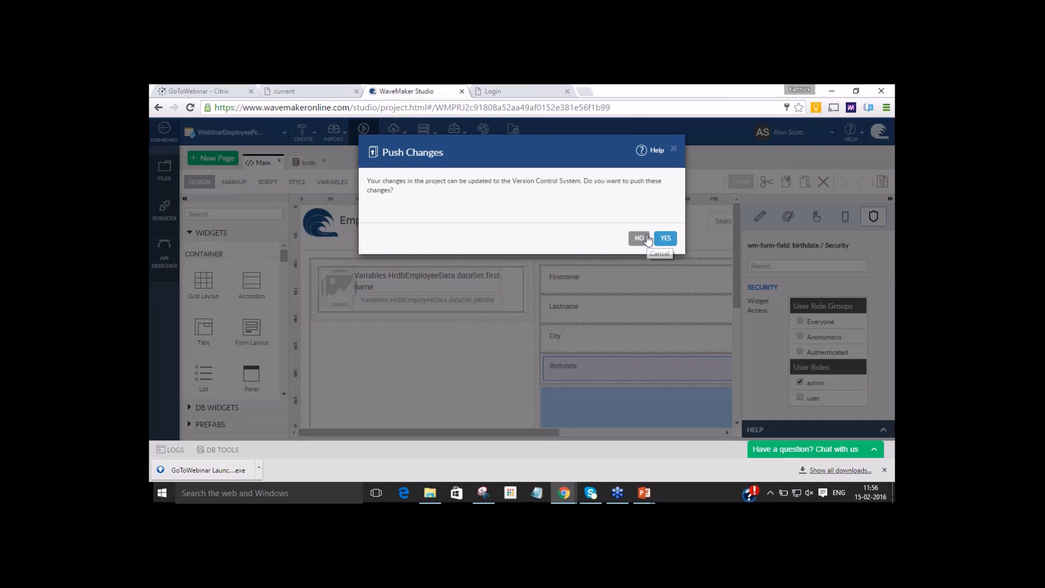
click(640, 240)
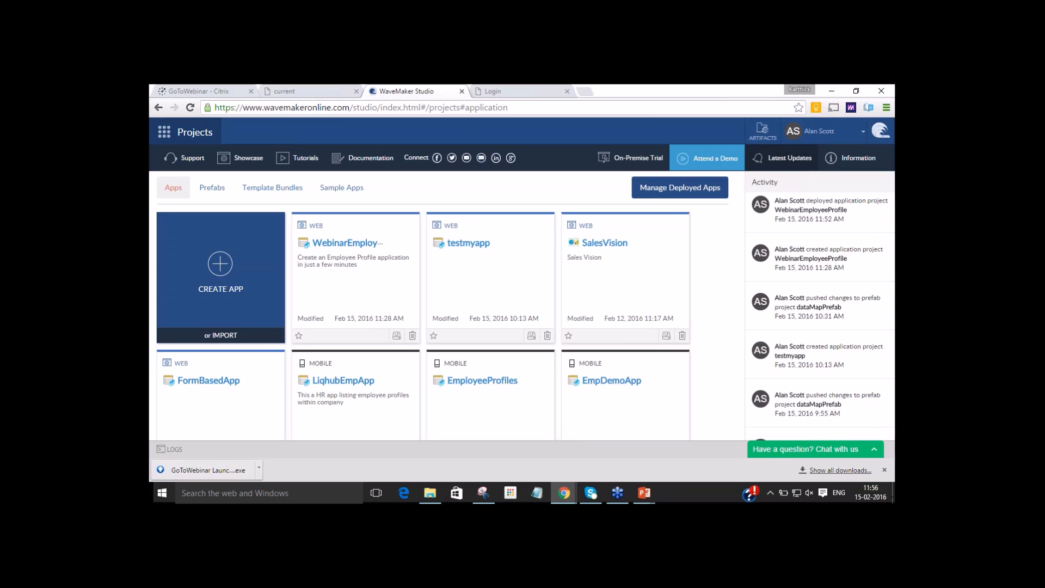
Start a new web application, look at the available project shells, and cancel the creation.
click(227, 263)
click(517, 275)
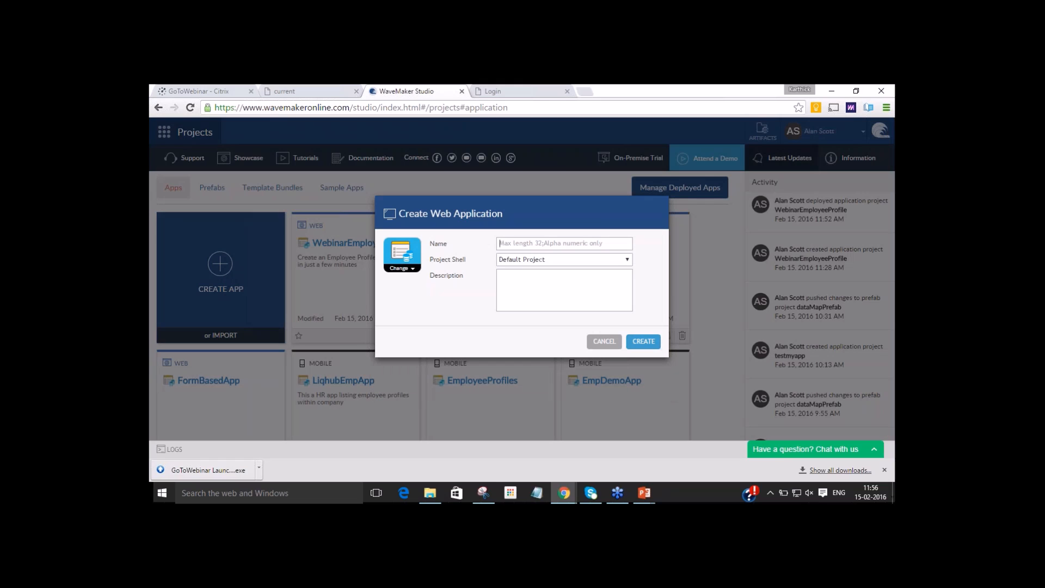
click(552, 256)
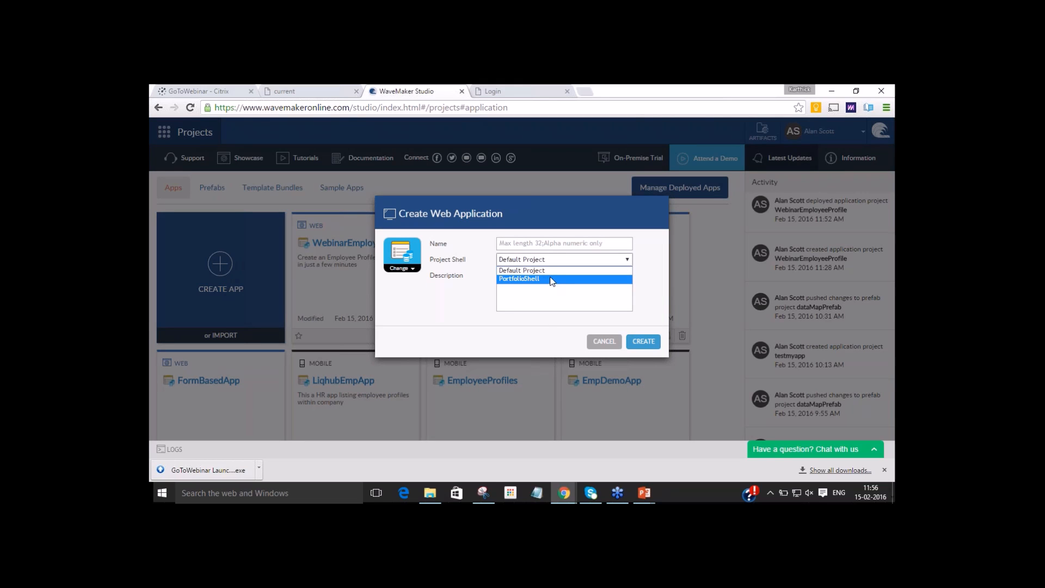
click(546, 322)
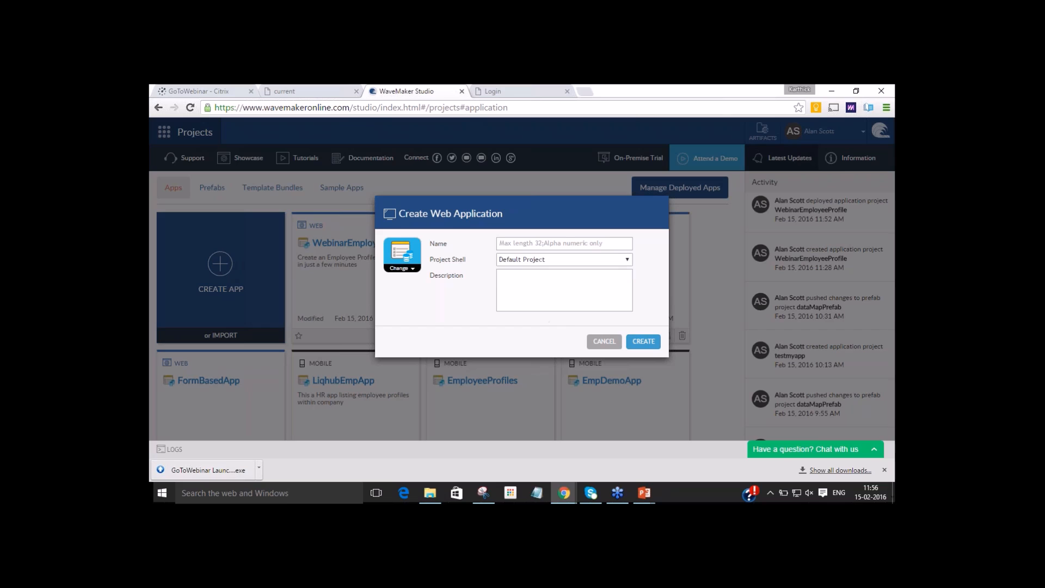
click(604, 342)
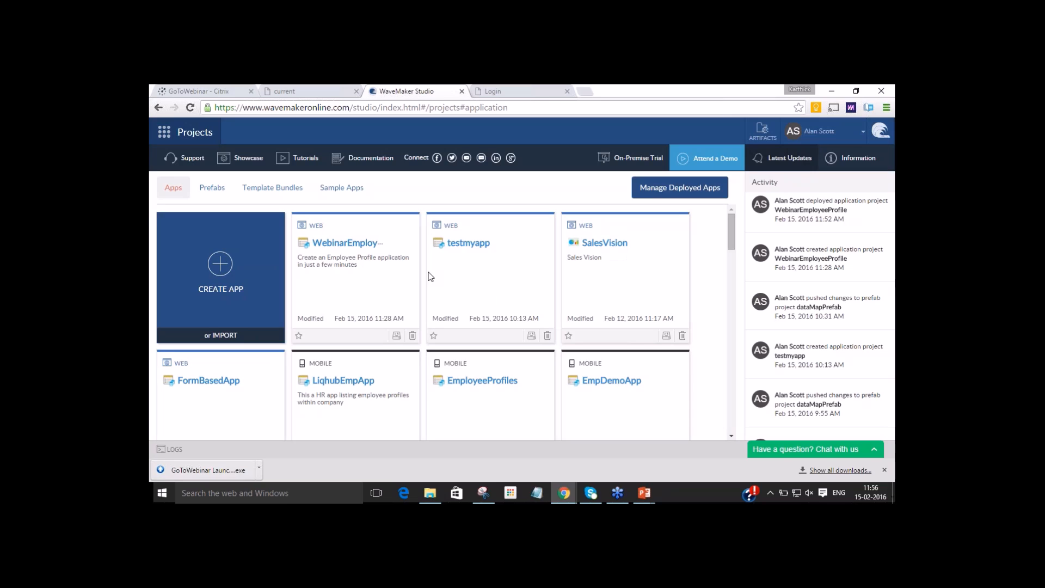
Reopen the WebinarEmployeeProfile project and look at its project options, including Save as Project Shell.
click(357, 242)
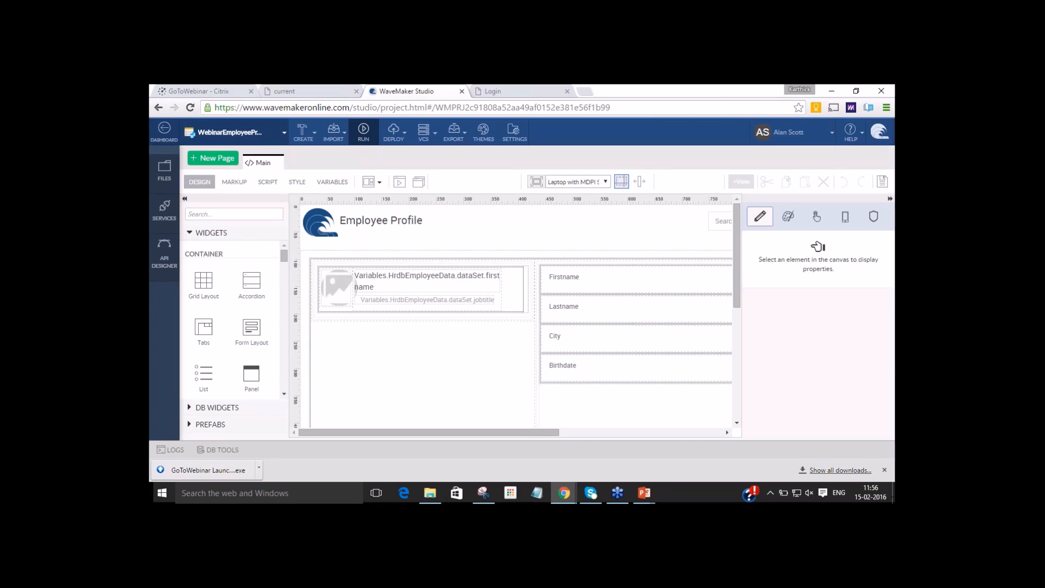
click(229, 132)
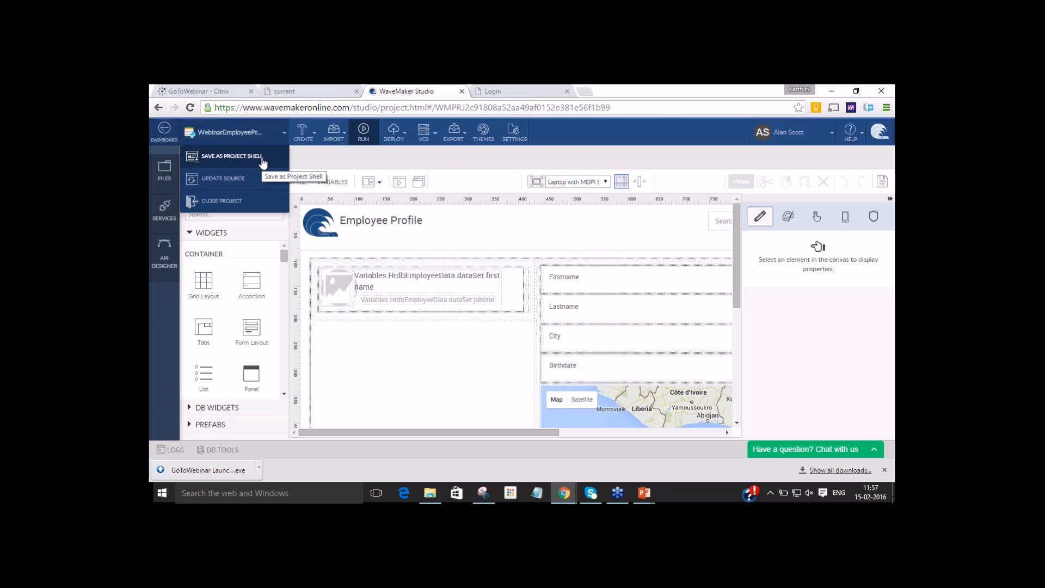
click(395, 249)
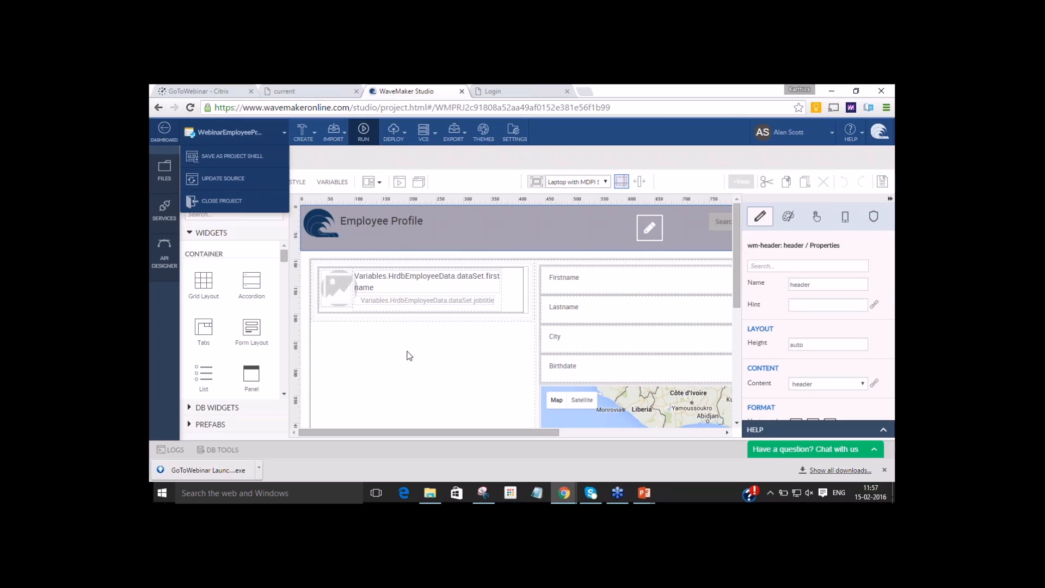
click(409, 355)
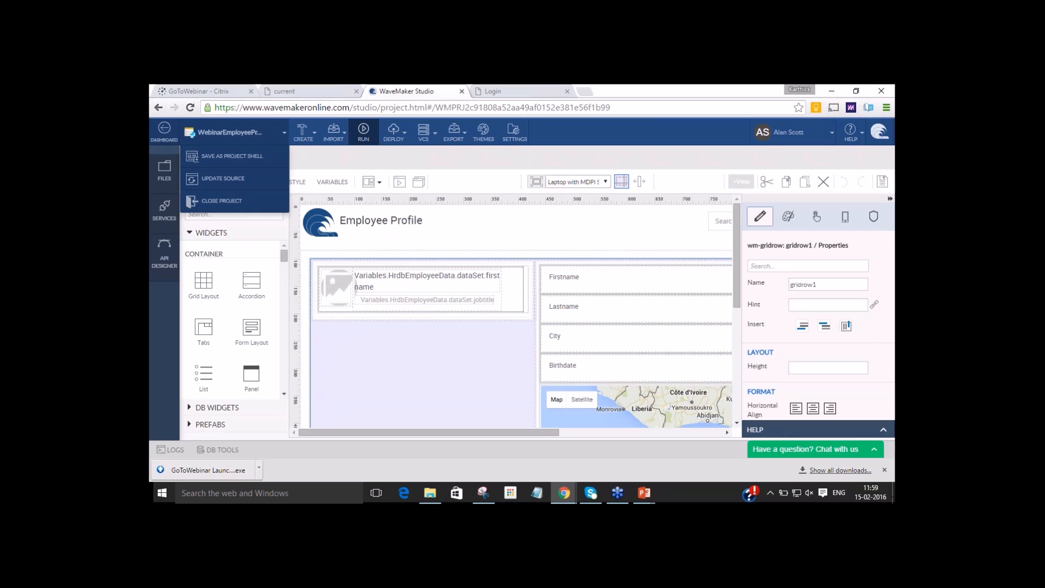
Look through the prefabs available for the Main page, such as the OAuth and Business ones.
click(207, 424)
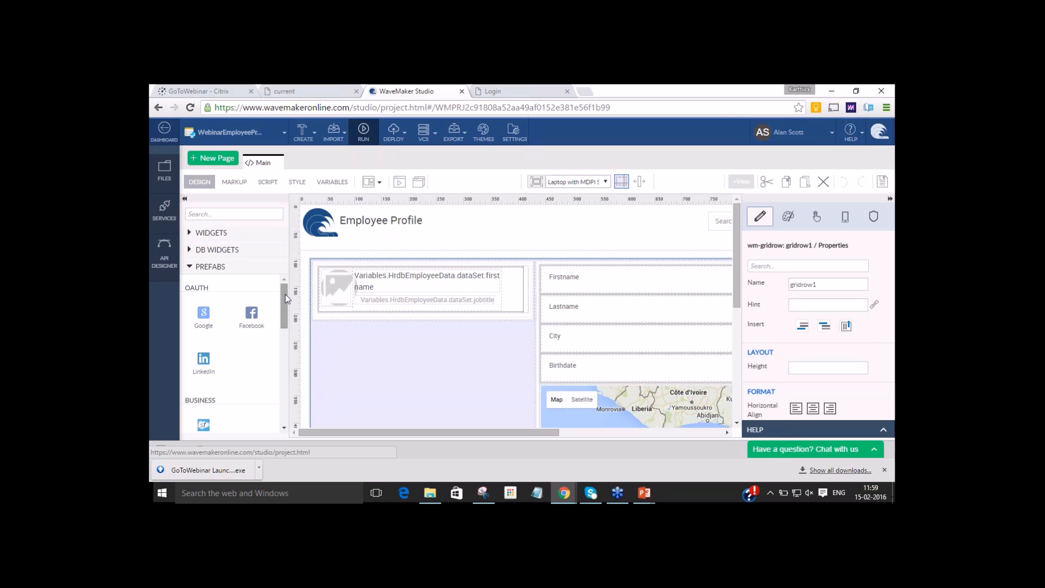
drag(286, 298, 286, 299)
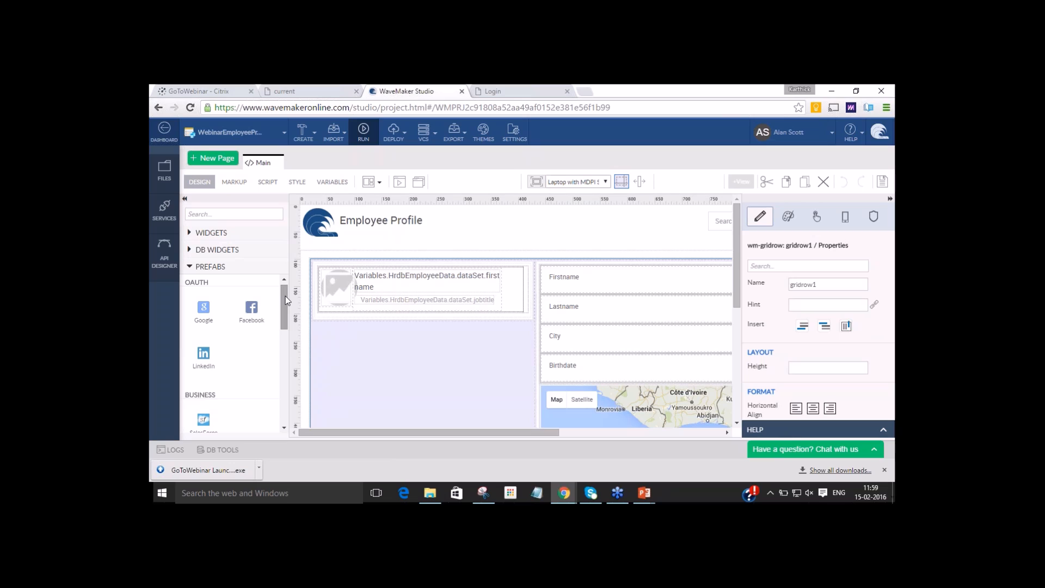
mouse_move(285, 300)
mouse_down()
mouse_move(287, 427)
mouse_move(297, 284)
mouse_up()
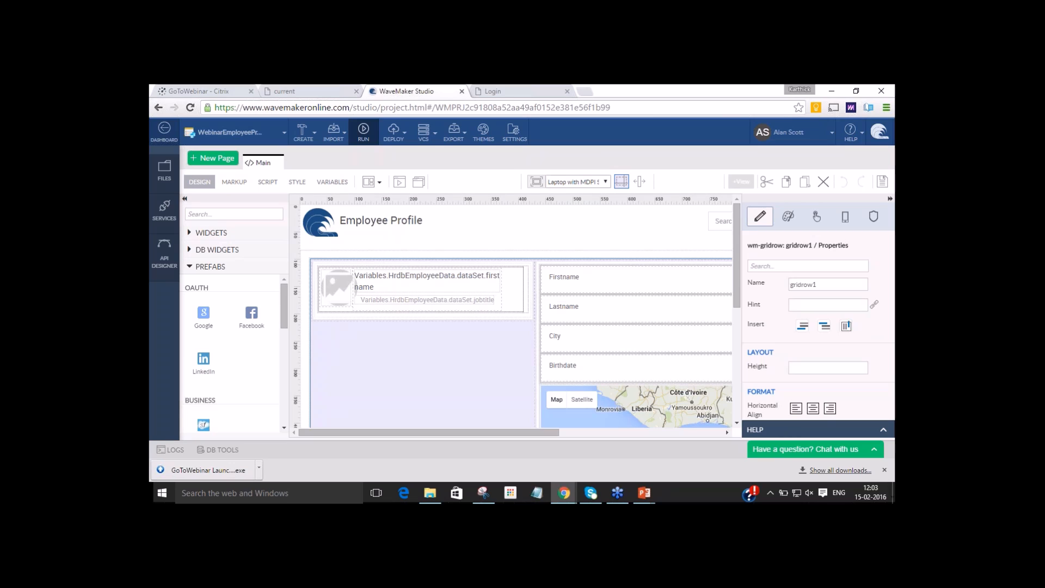
Show the Department endpoints of the Database Service in the API Designer and view the access options for the list request.
click(165, 256)
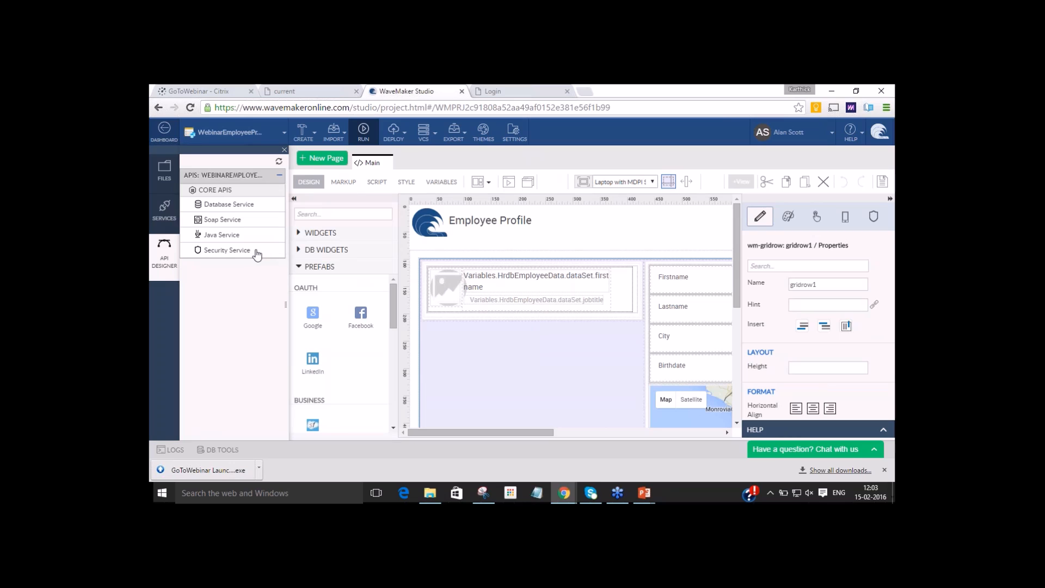
click(236, 209)
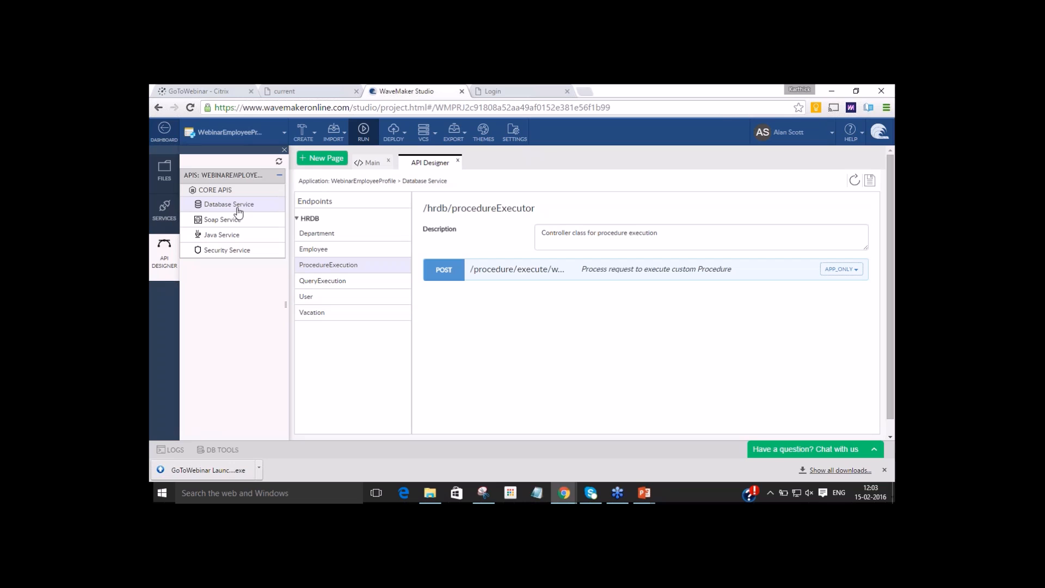
click(345, 233)
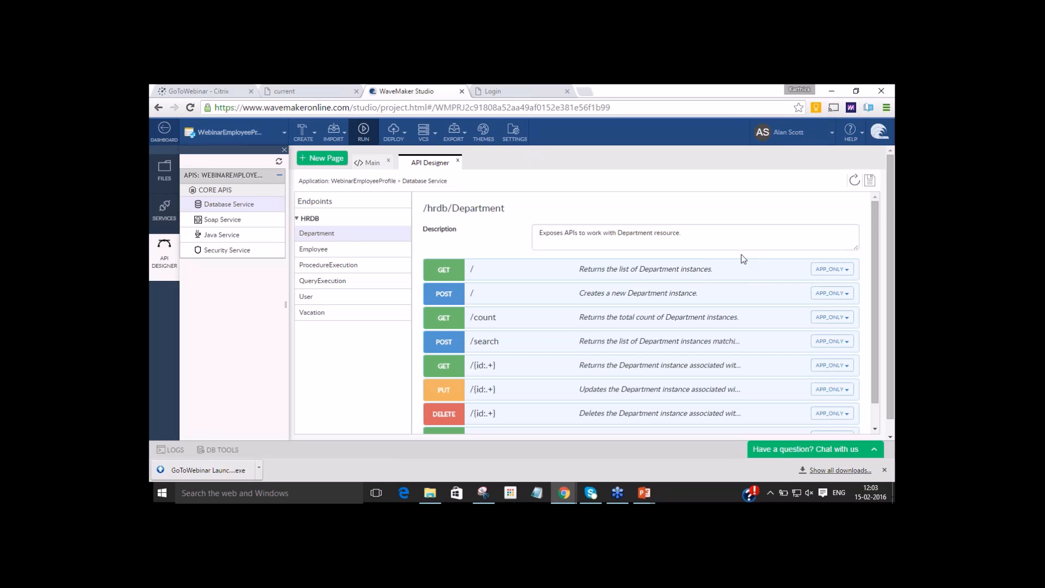
click(829, 271)
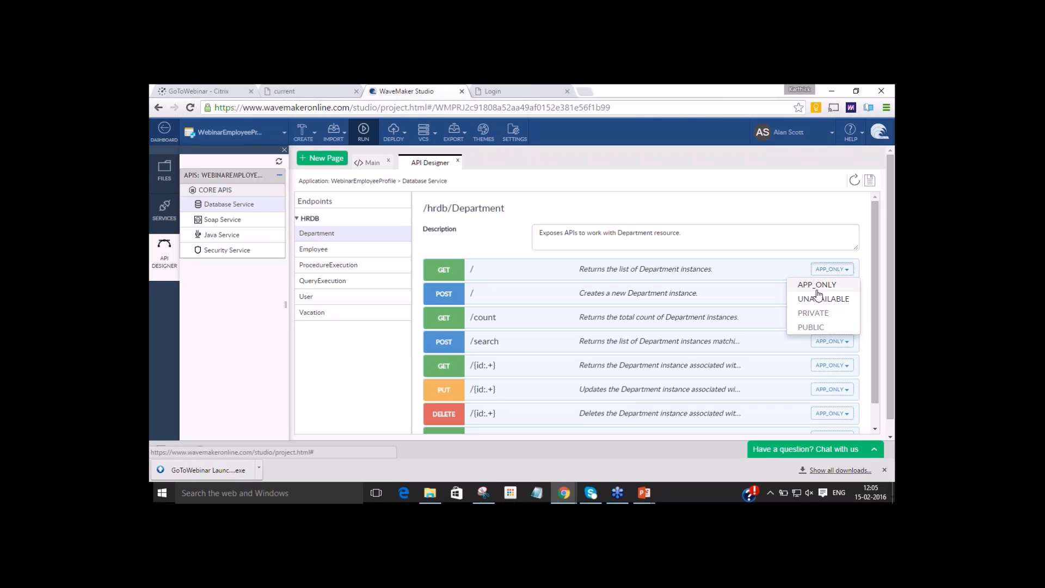
Open the wavemaker.com home page in a new browser tab.
click(590, 92)
text(wavemaker.com/co)
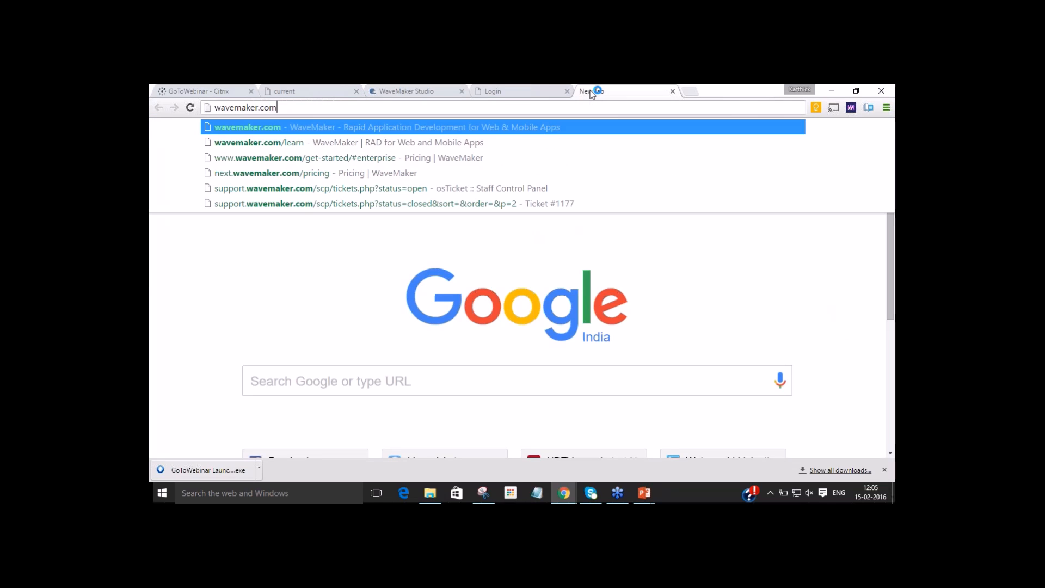
key(BackSpace)
key(BackSpace)
key(BackSpace)
key(Return)
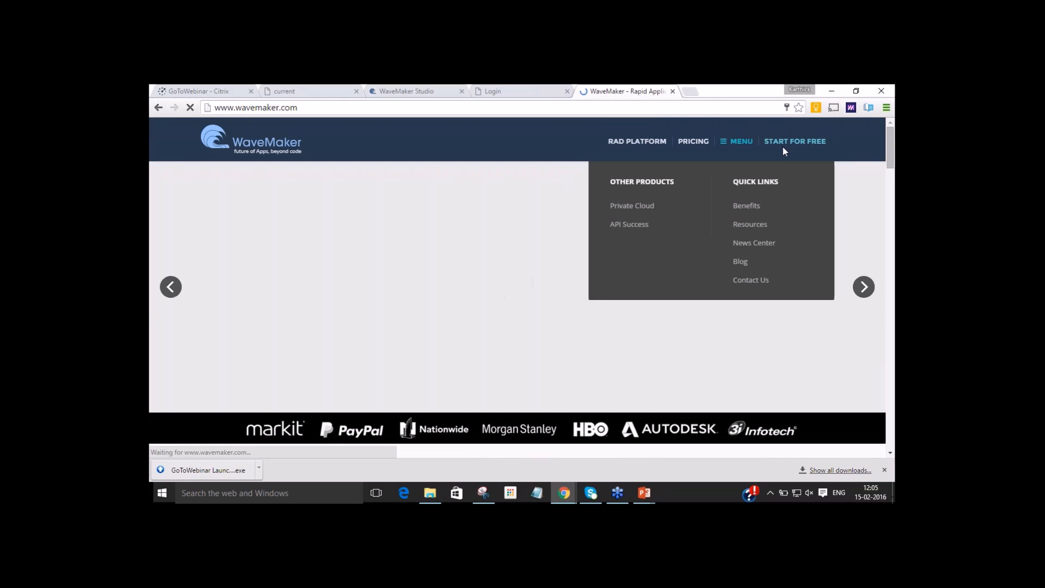
Open the website's Contact Us page, look over the contact details, and select the first name field of the Business Inquiry form.
scroll(361, 407, down, 15)
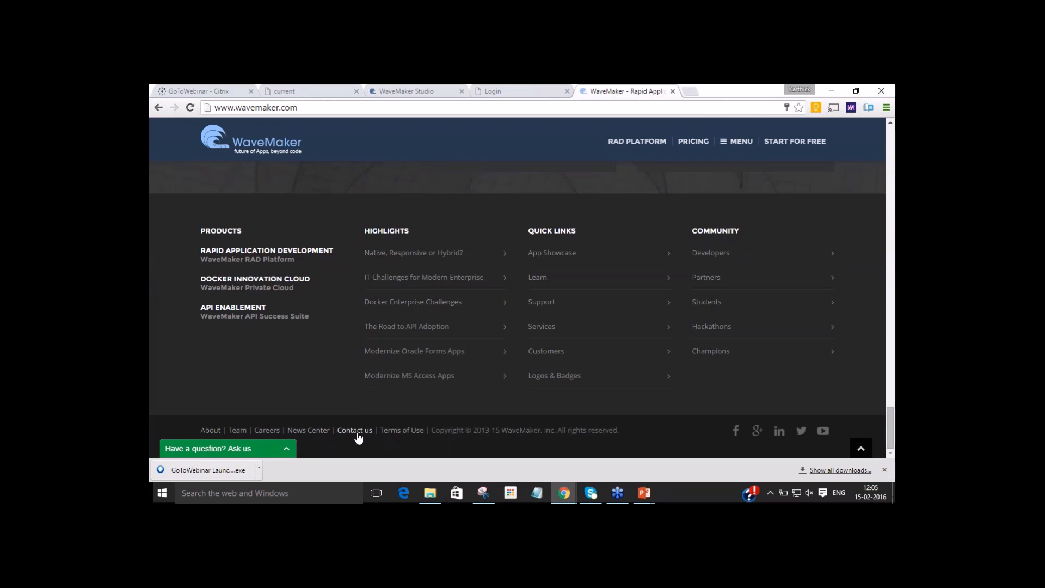
click(356, 431)
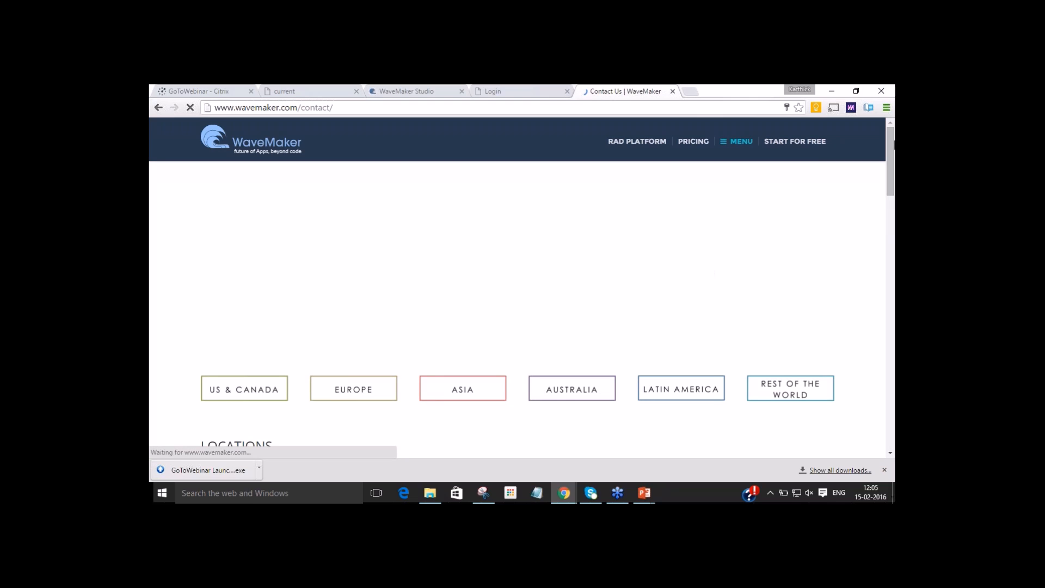
drag(893, 139, 893, 207)
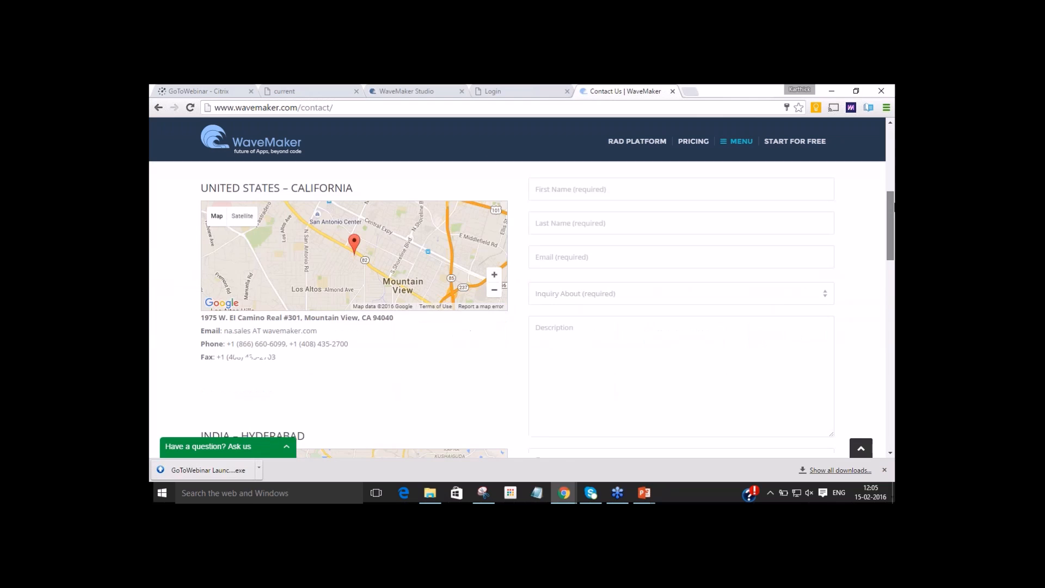
scroll(665, 248, up, 3)
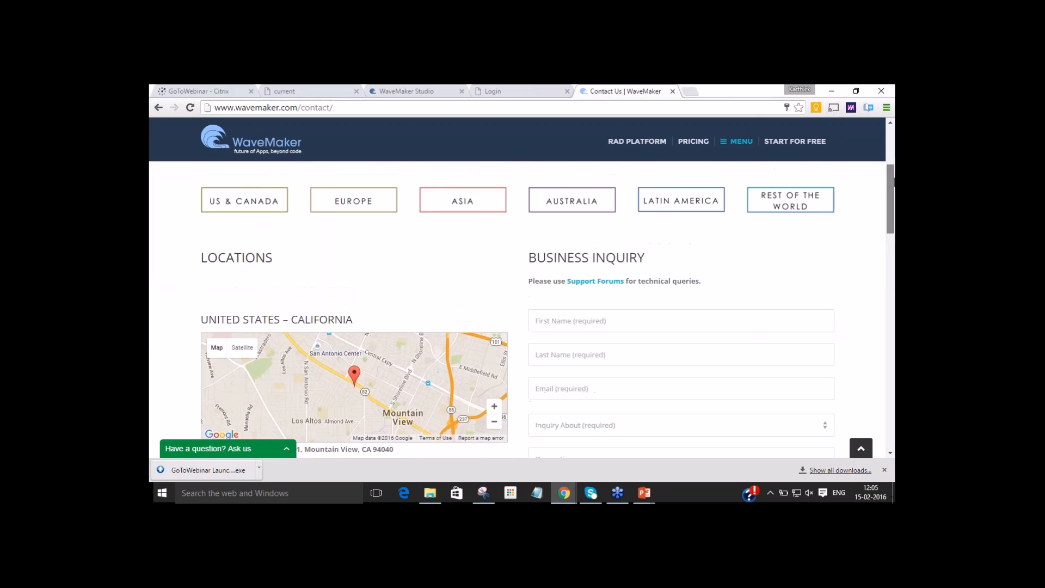
scroll(666, 247, down, 1)
click(640, 283)
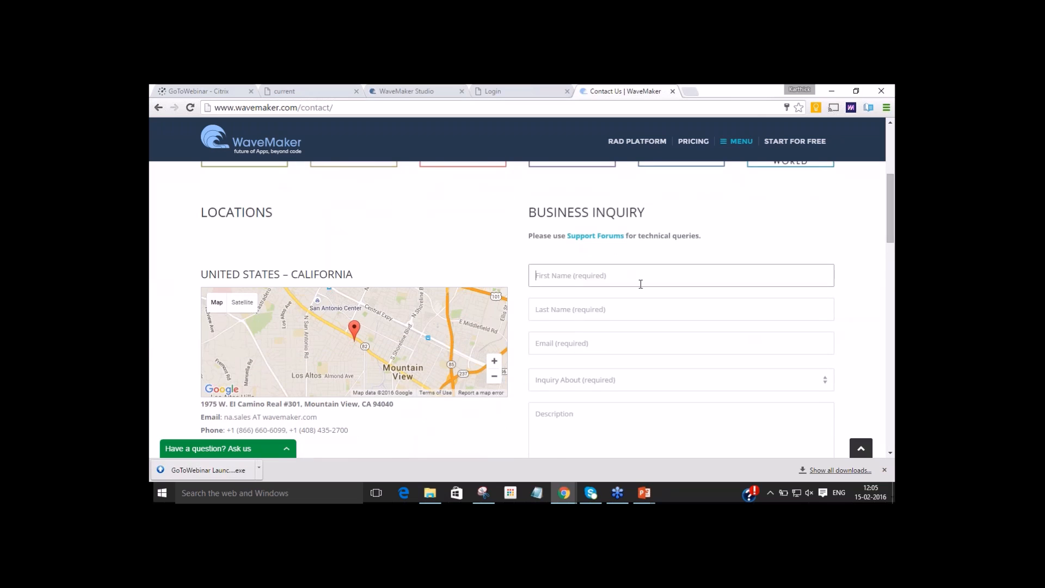